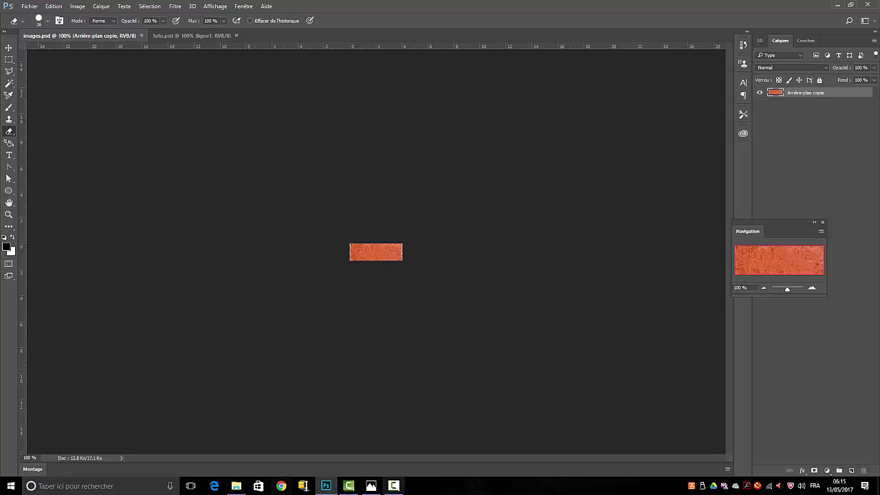
Switch to the Photos app to examine the brique.jpg brick wall reference, and close it
left_click(371, 487)
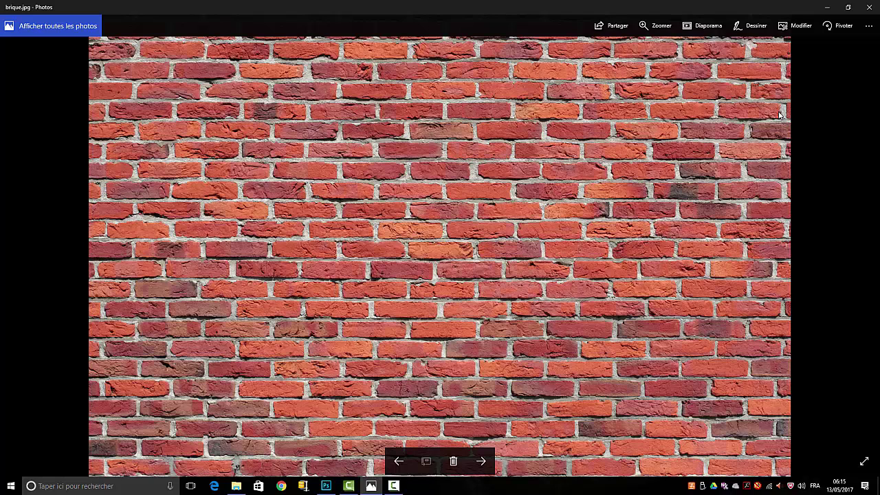
left_click(870, 7)
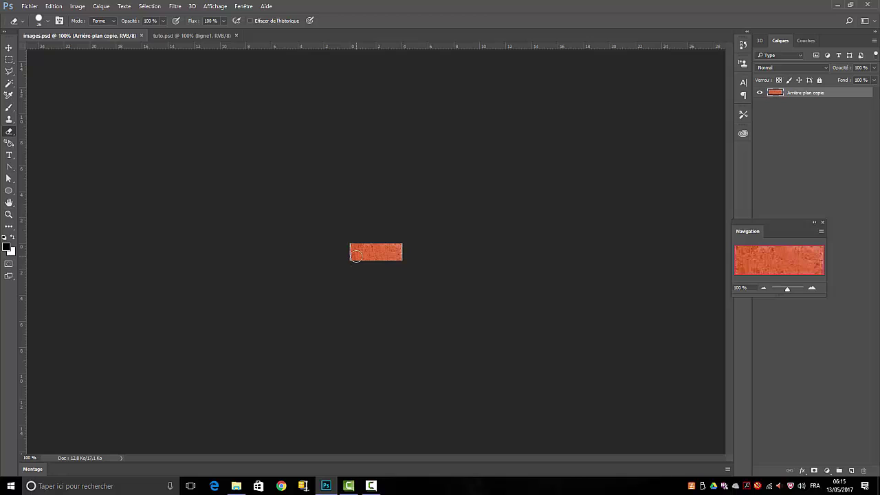
Check the pixel dimensions of the brick texture in images.psd using the Image Size command
left_click(77, 9)
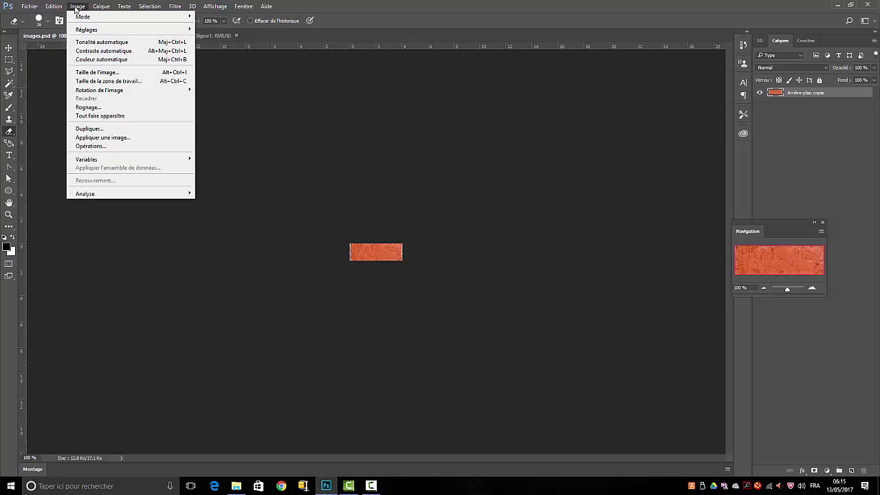
left_click(90, 74)
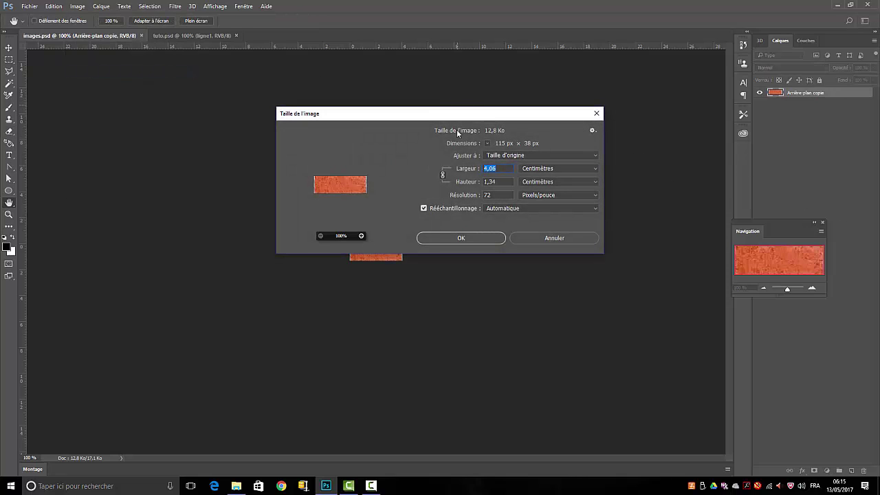
left_click_drag(463, 118, 460, 67)
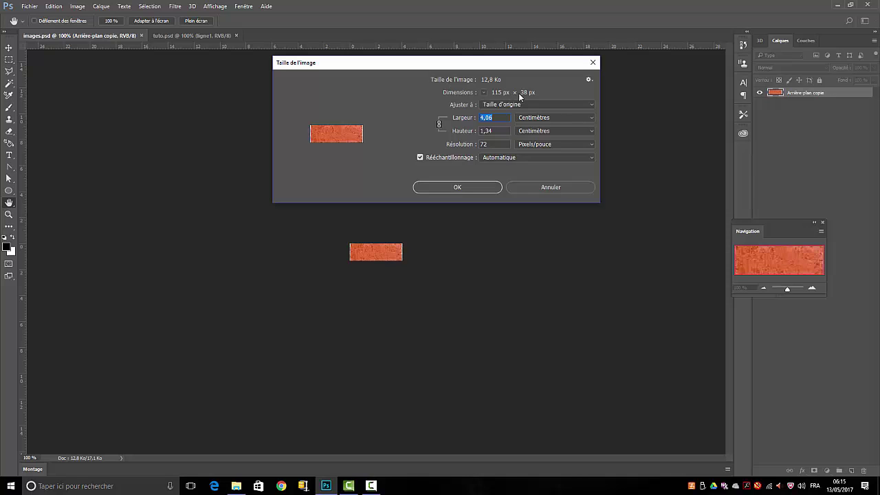
left_click(457, 186)
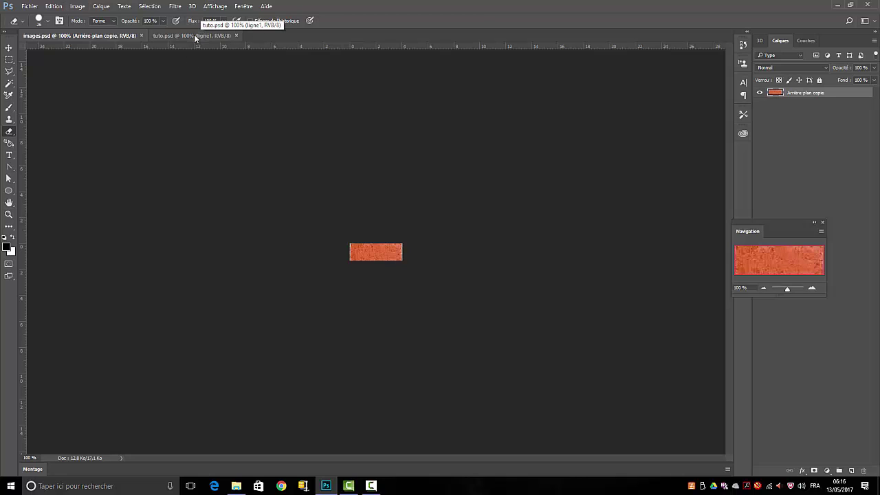
Create a new 1280 x 720 pixel RGB document at 118.11 pixels/cm with a white background
left_click(30, 8)
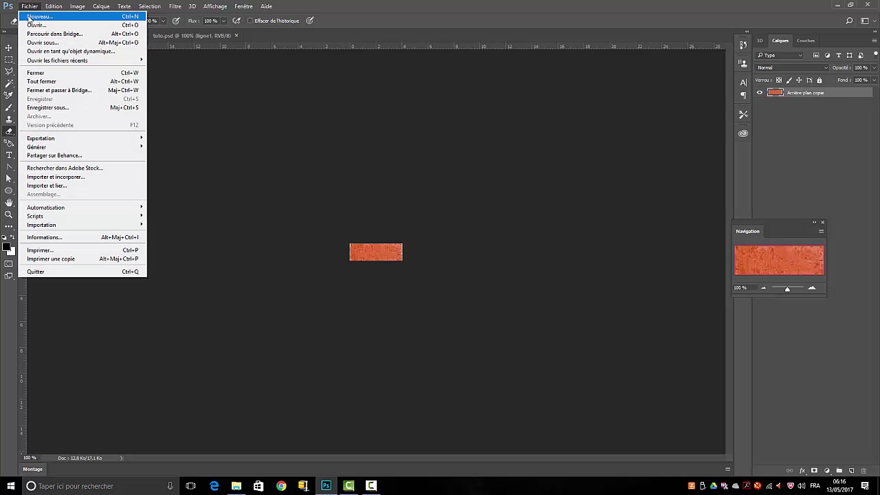
left_click(30, 16)
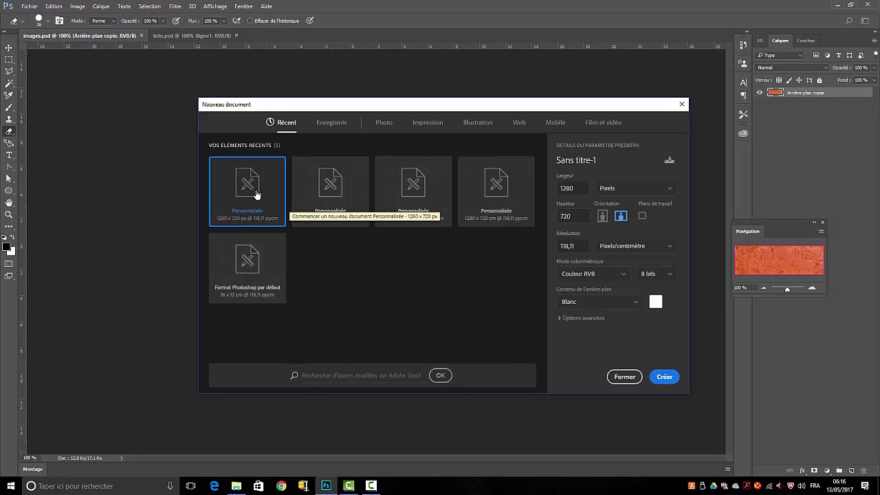
left_click(664, 377)
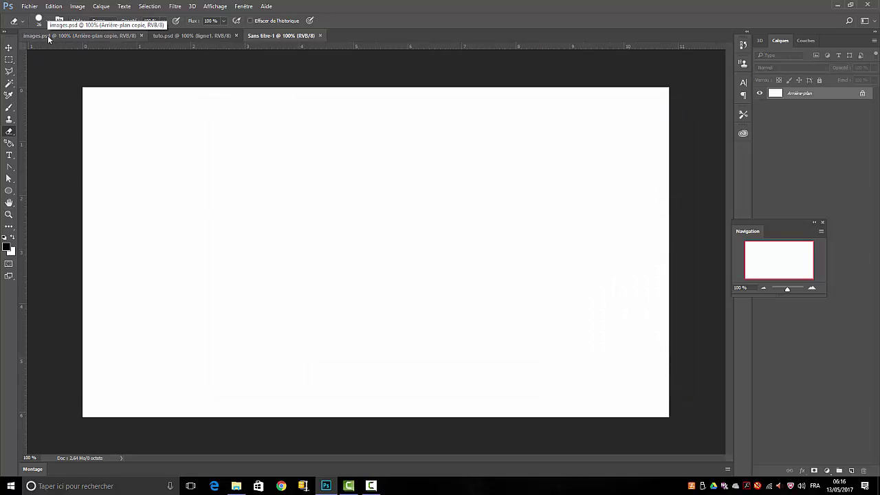
Copy the brick layer from images.psd into the new document and close images.psd
left_click_drag(47, 35, 86, 179)
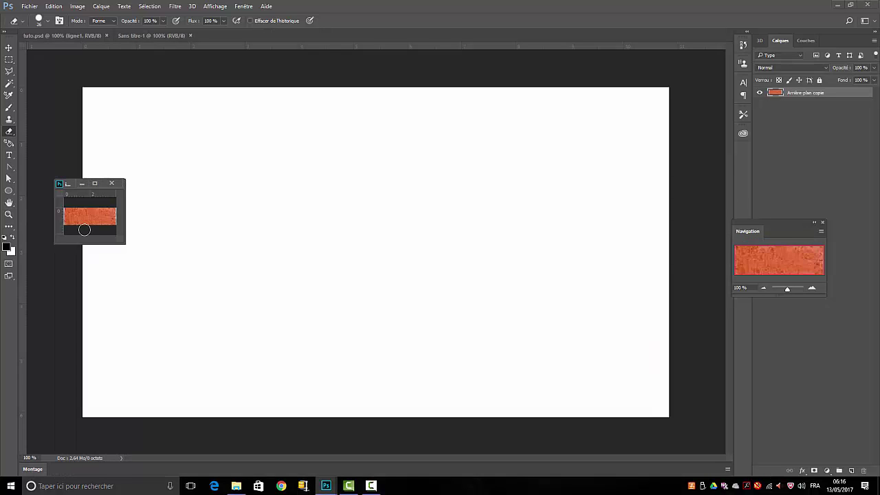
left_click_drag(846, 94, 310, 242)
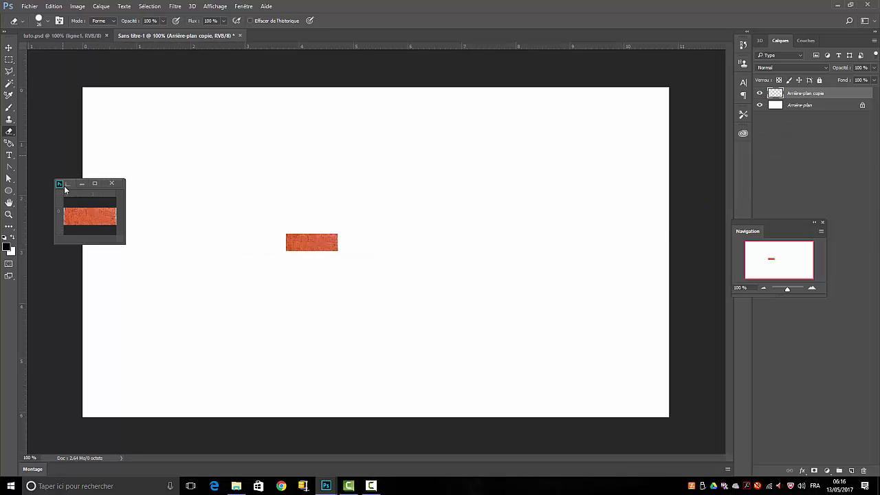
left_click(113, 185)
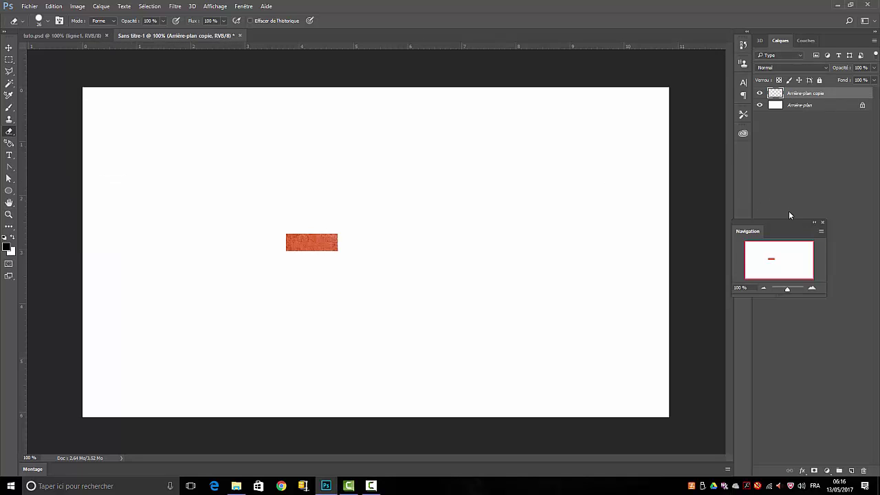
Move the brick to the upper-left corner of the canvas, flush with the left edge and slightly below the top edge
left_click(9, 47)
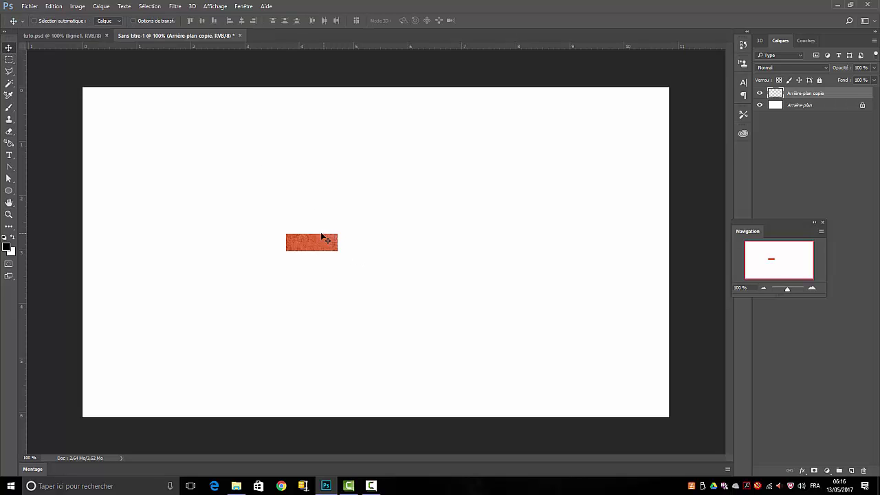
left_click_drag(313, 245, 111, 102)
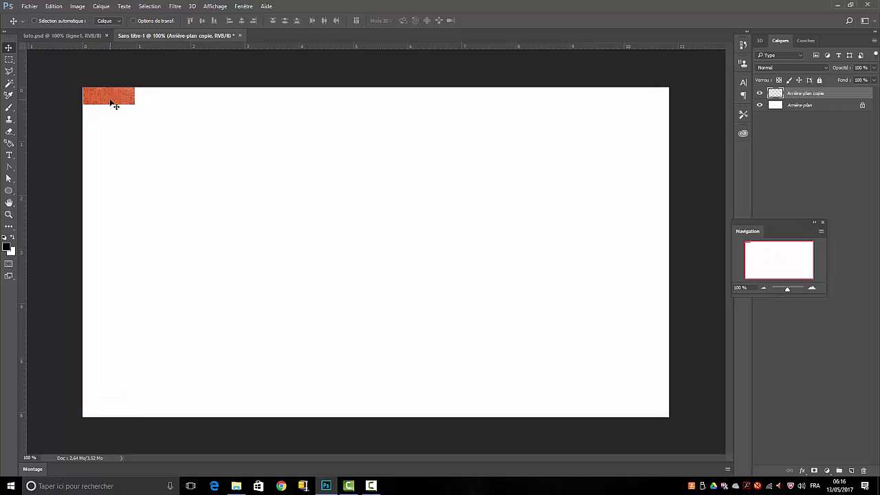
key("Left")
key("Down")
key("Down")
Rename the copied brick layer as "brique"
double_click(809, 95)
type("L")
type("riq")
key("Return")
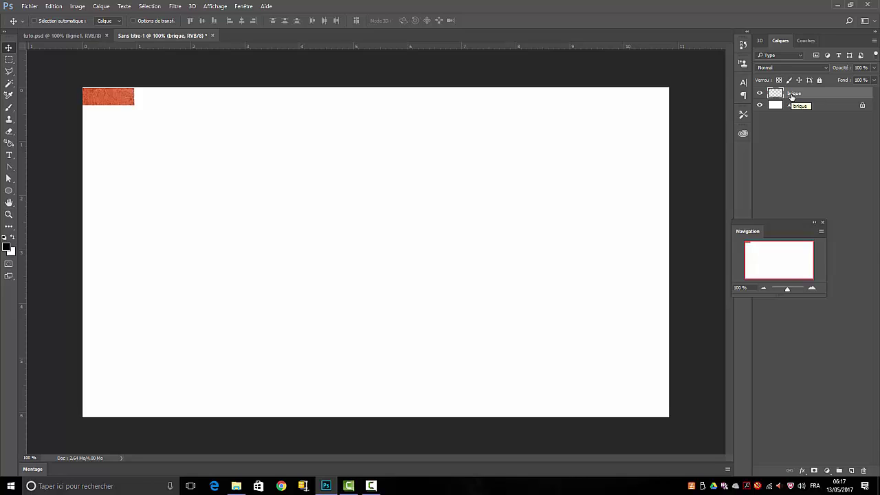
Duplicate the "brique" layer and hide the original as a backup
key("ctrl+j")
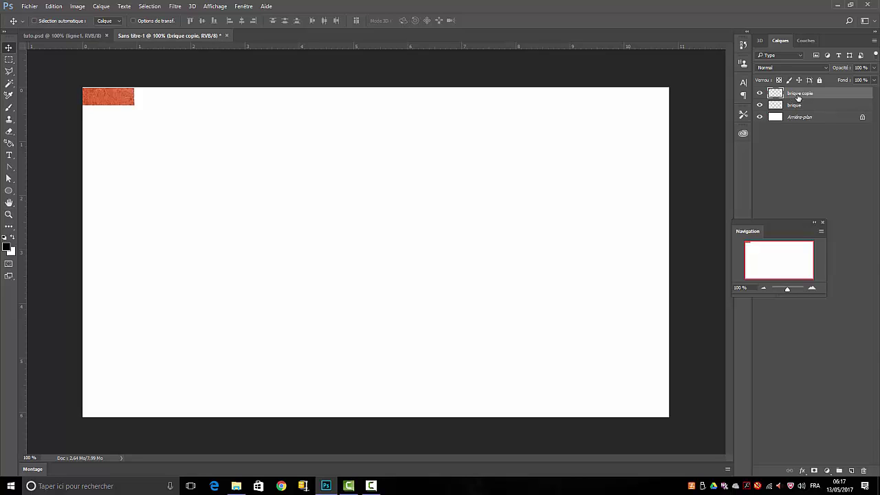
left_click(760, 106)
Duplicate the visible brick layer and shift the copy horizontally to the right of the first brick, leaving a narrow mortar gap
key("ctrl")
key("ctrl+j")
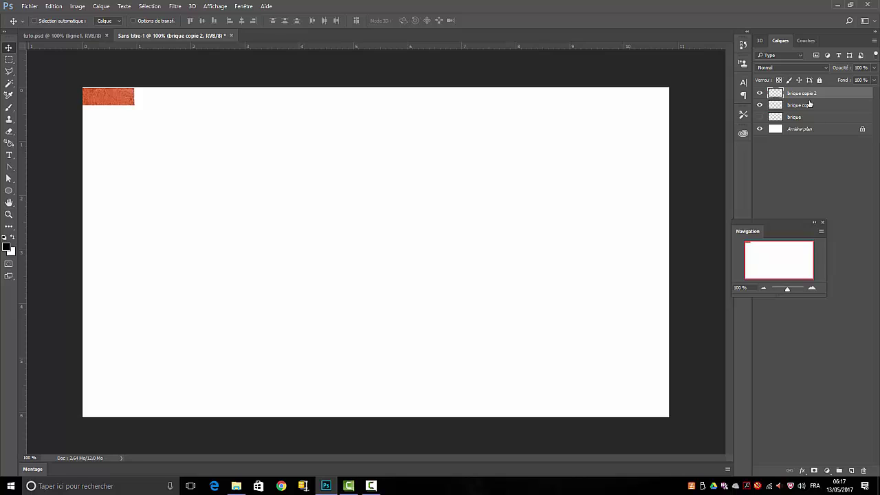
key("Right")
key("Right")
key("Right")
key("Right")
key("Right")
key("Right")
key("Right")
key("Right")
key("Right")
key("Right")
key("Right")
key("Right")
key("Right")
key("Right")
key("Right")
key("Right")
key("Right")
key("Right")
key("Right")
key("Right")
key("Right")
key("Right")
key("Right")
key("Right")
key("Right")
key("Right")
key("Right")
key("Right")
key("Right")
key("Right")
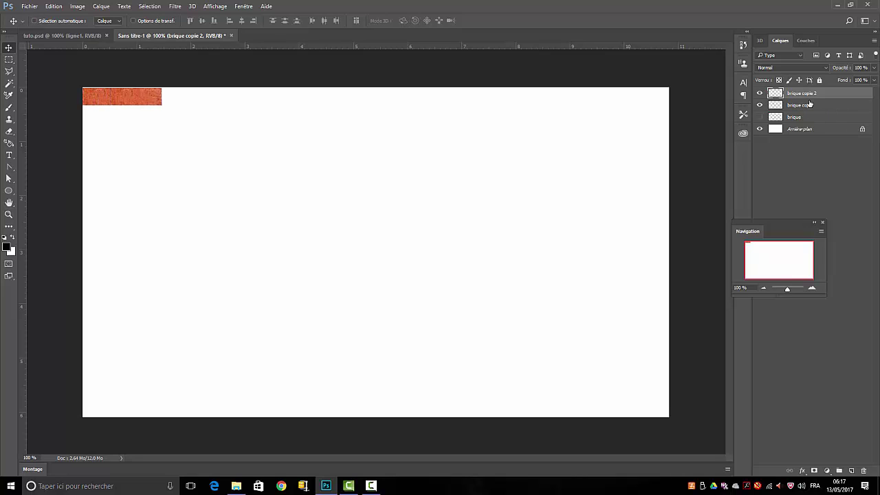
key("Right")
key("Right")
key("Right")
key("Right")
key("Right")
key("Right")
key("Right")
key("Right")
key("Right")
key("Right")
key("Right")
key("Right")
key("Right")
key("Right")
key("Right")
key("Right")
key("Right")
key("Right")
key("Right")
key("Right")
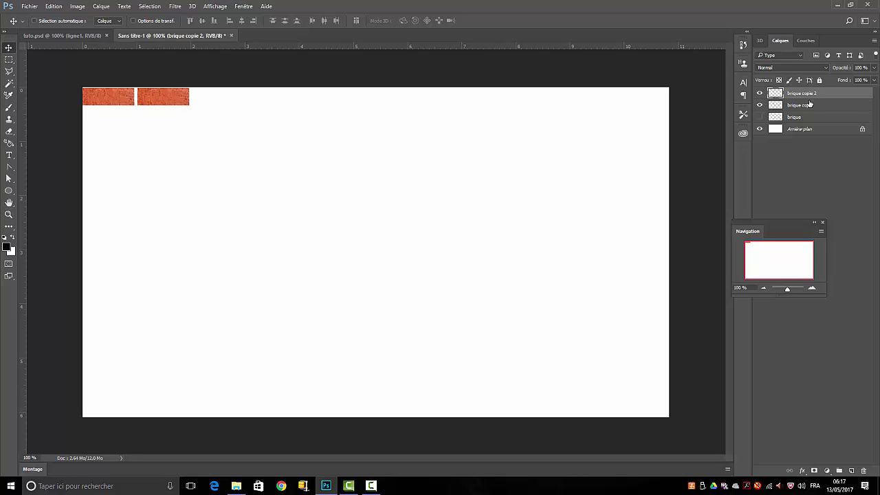
key("Left")
key("Left")
key("Left")
Duplicate the second brick and shift the copy right to form a third brick with the same narrow mortar gap
key("ctrl+j")
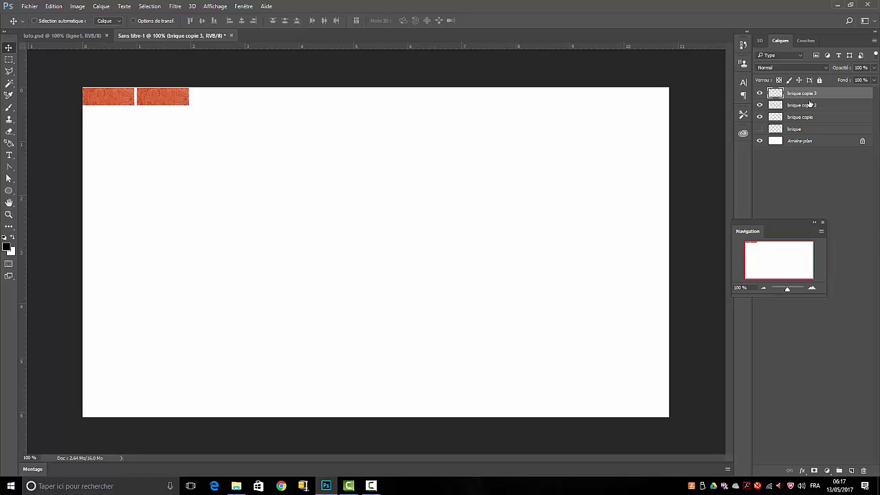
key("Right")
key("Right")
key("Right")
key("Right")
key("Right")
key("Right")
key("Right")
key("Right")
key("Right")
key("Right")
key("Right")
key("Right")
key("Right")
key("Right")
key("Right")
key("Right")
key("Right")
key("Right")
key("Right")
key("Right")
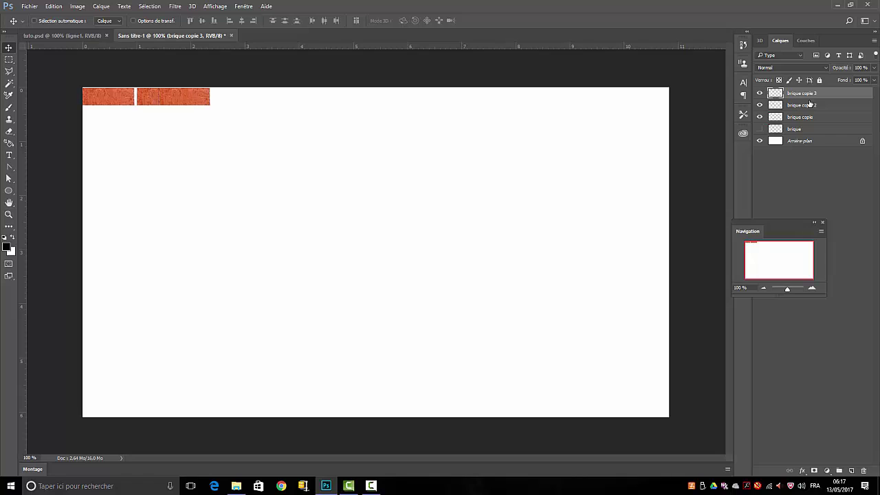
key("Right")
key("Right")
key("Right")
key("Right")
key("Right")
key("Right")
key("Right")
key("Right")
key("Right")
key("Right")
key("Right")
key("Right")
key("Right")
key("Right")
key("Right")
key("Right")
key("Right")
key("Right")
key("Right")
key("Right")
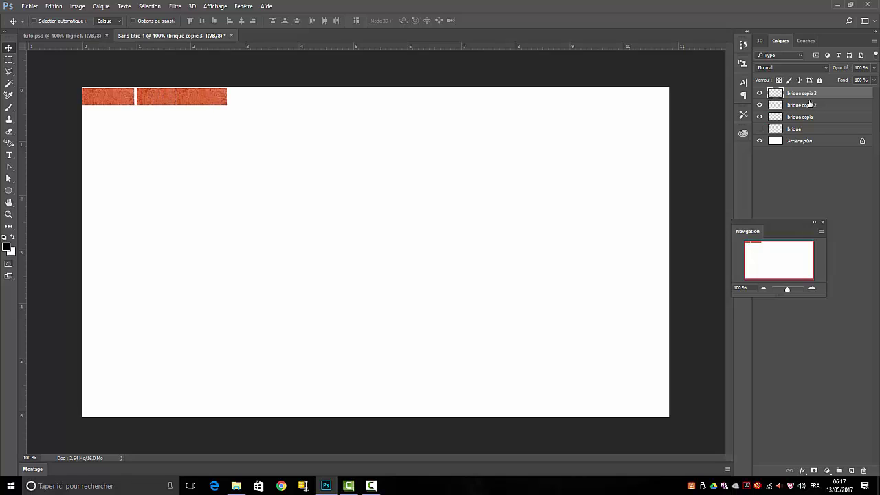
key("Right")
key("Right")
key("Right")
key("Right")
key("Right")
key("Right")
key("Right")
key("Right")
key("Right")
key("Right")
key("Right")
key("Right")
key("Right")
key("Right")
key("Right")
key("Right")
key("Right")
key("Right")
key("Right")
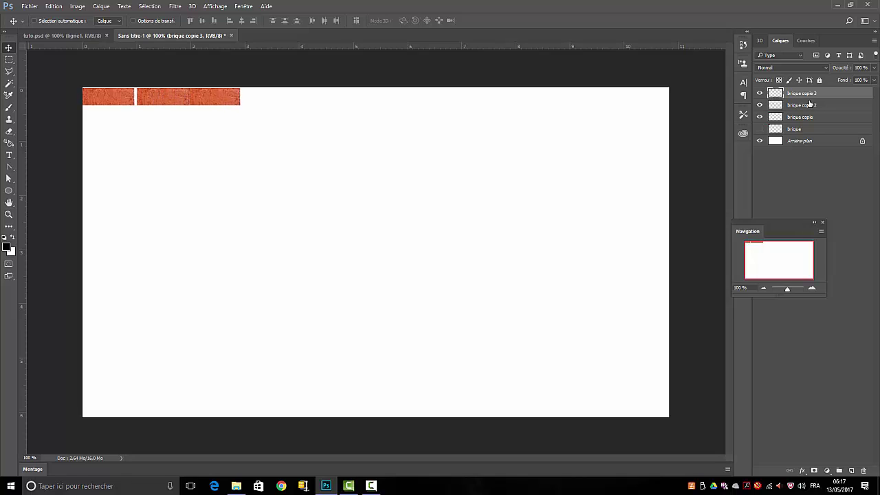
key("Right")
key("Right")
key("Right")
key("Right")
key("Right")
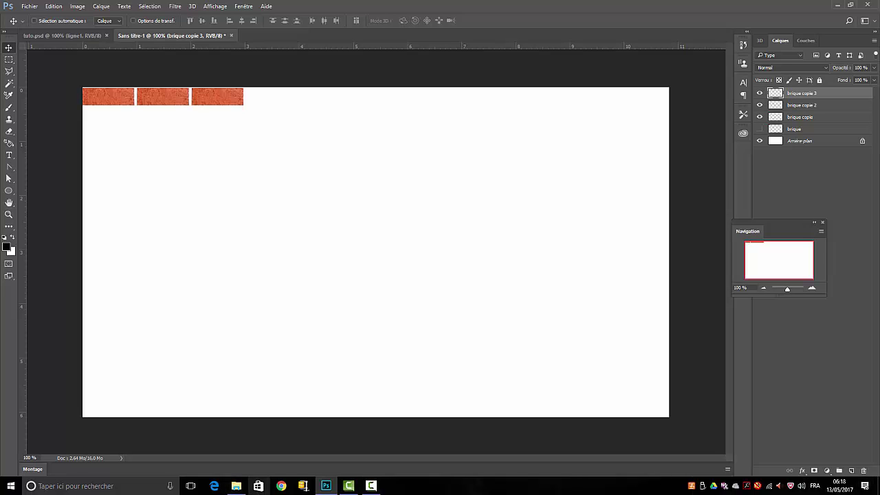
left_click(372, 488)
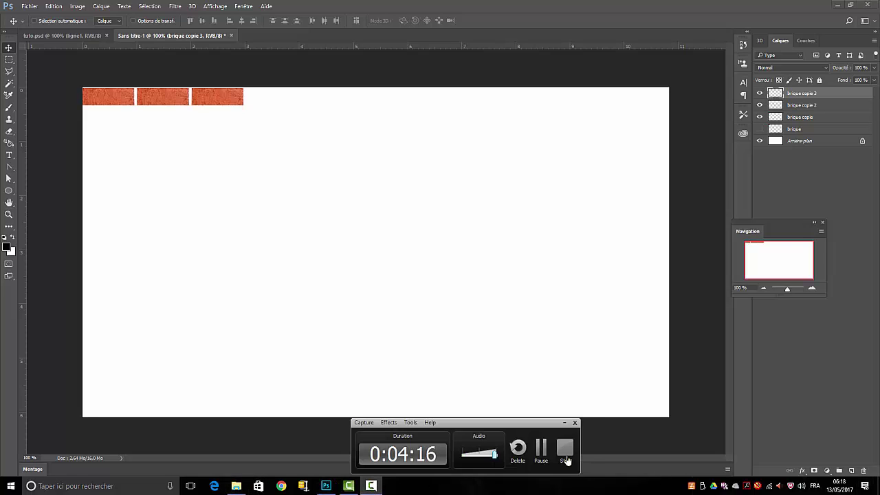
left_click(542, 448)
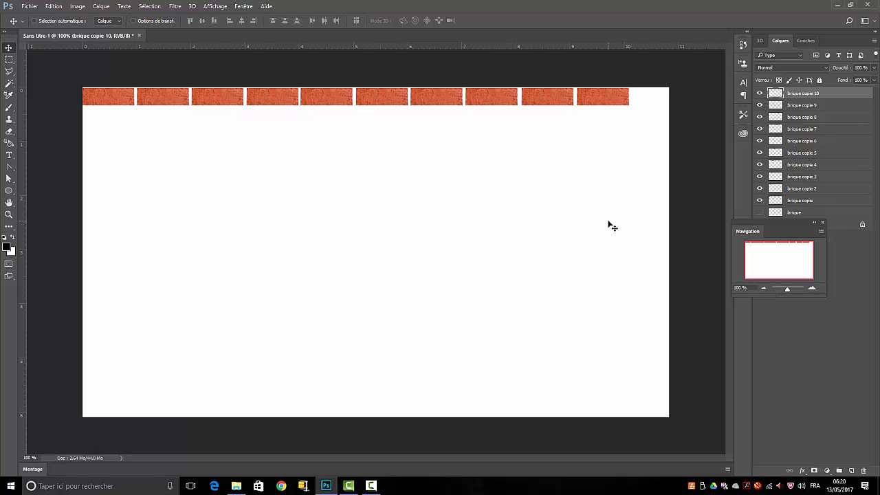
Duplicate the tenth brick and shift the copy right past a mortar gap so it runs off the canvas edge, completing the row
key("ctrl")
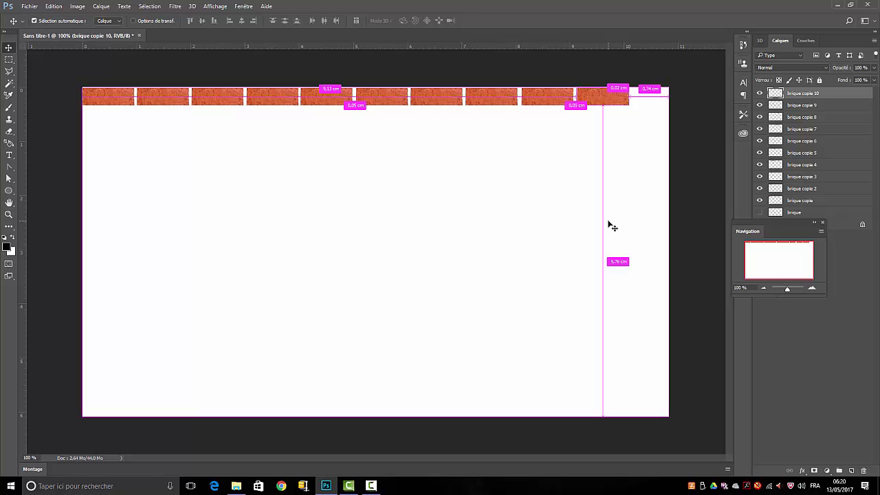
key("ctrl")
key("ctrl+j")
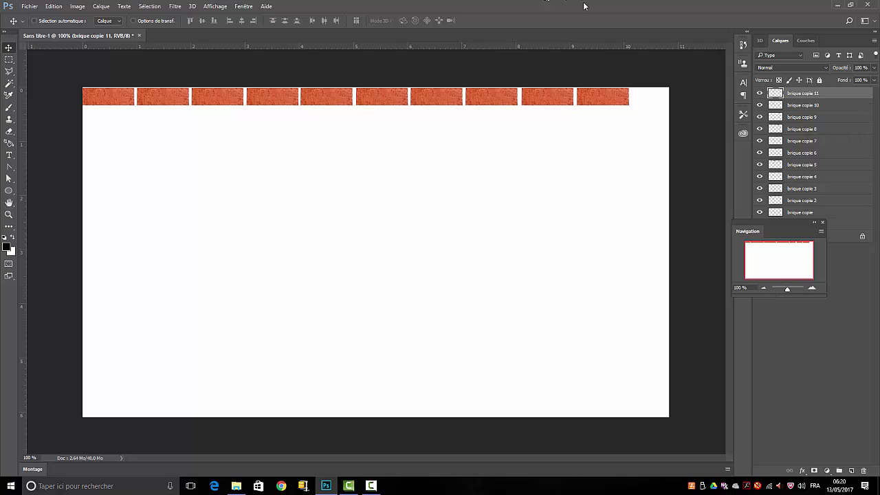
key("Right")
key("Right")
key("Right")
key("Right")
key("Right")
key("Right")
key("Right")
key("Right")
key("Right")
key("Right")
key("Right")
key("Right")
key("Right")
key("Right")
key("Right")
key("Right")
key("Right")
key("Right")
key("Right")
key("Right")
key("Right")
key("Right")
key("Right")
key("Right")
key("Right")
key("Right")
key("Right")
key("Right")
key("Right")
key("Right")
key("Right")
key("Right")
key("Right")
key("Right")
key("Right")
key("Right")
key("Right")
key("Right")
key("Right")
key("Right")
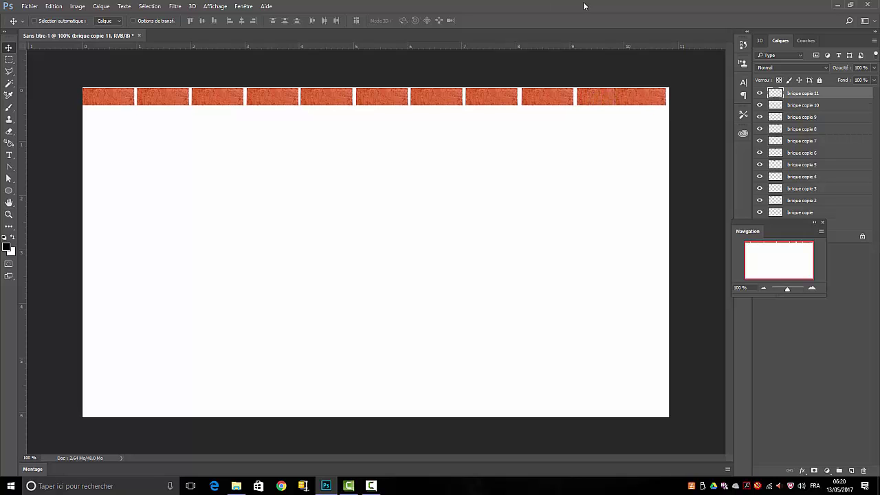
key("Right")
key("Right")
key("Right")
key("Right")
key("Right")
key("Right")
key("Right")
key("Right")
key("Right")
key("Right")
key("Right")
key("Right")
key("Right")
key("Right")
key("Right")
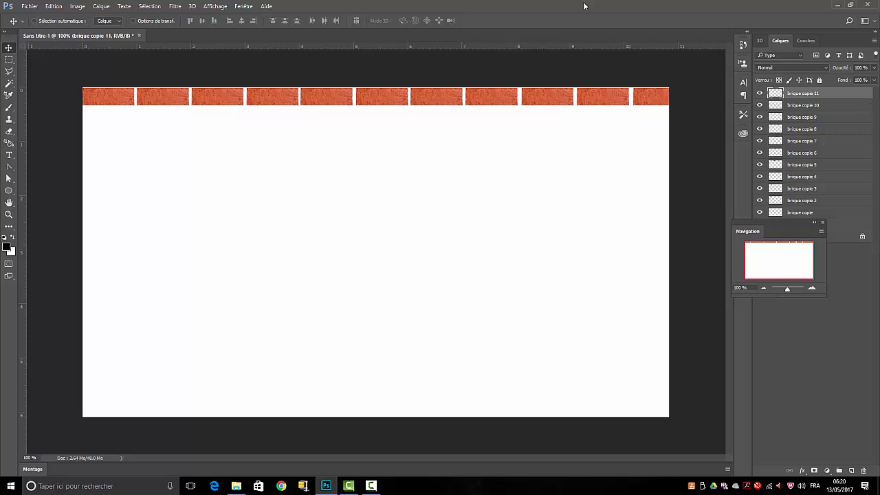
key("Right")
key("Right")
key("Right")
key("Right")
Create a new layer group above the brick layers and name it "ligne1"
left_click_drag(790, 218, 794, 301)
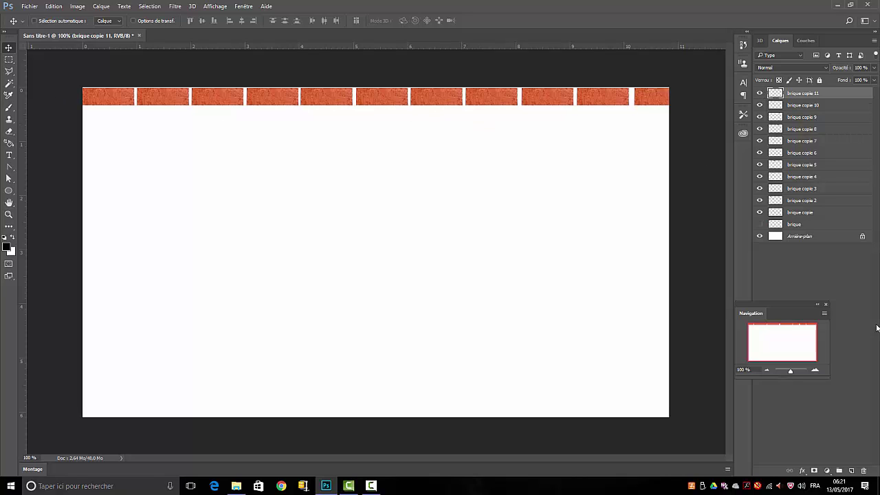
left_click(839, 472)
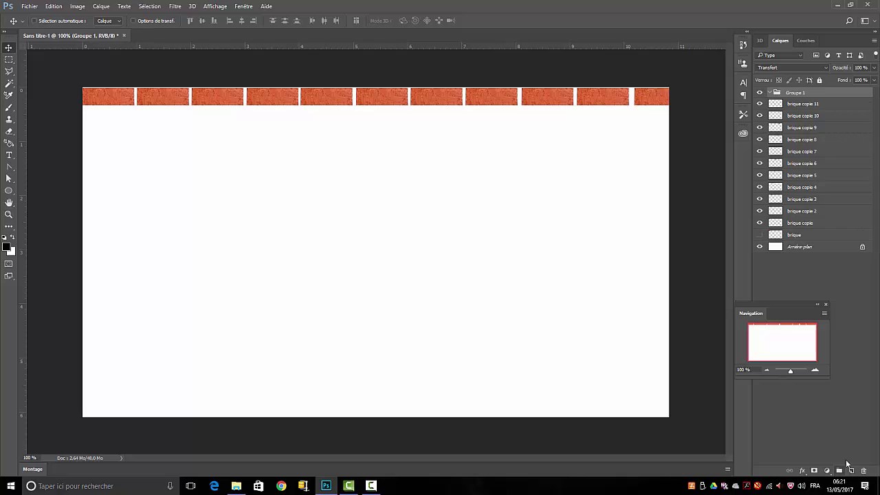
double_click(797, 92)
key("BackSpace")
type("br")
left_click(836, 261)
Move all the layers from "brique copie 11" to "brique copie" into the "ligne1" group and collapse it
left_click(811, 104)
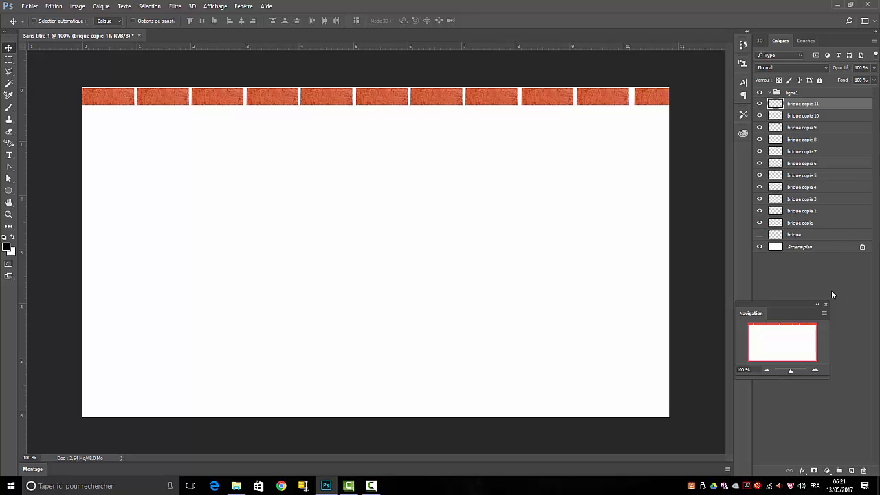
left_click(805, 224, "shift")
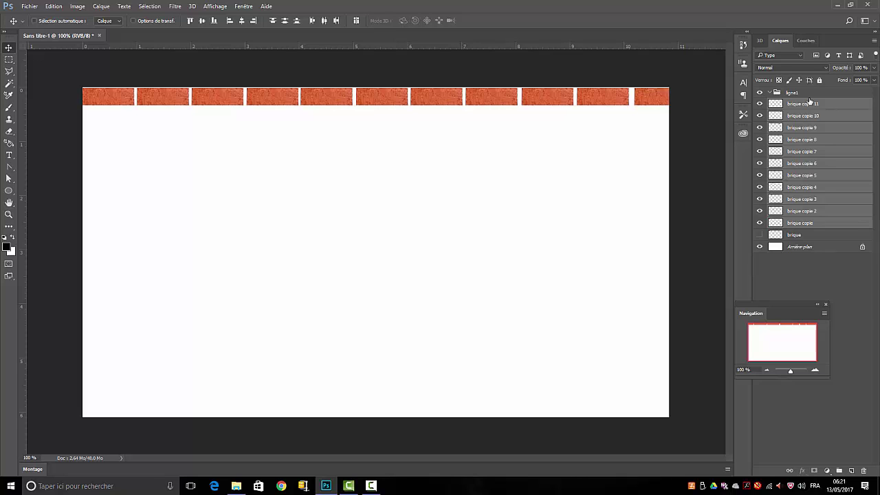
left_click_drag(810, 103, 789, 93)
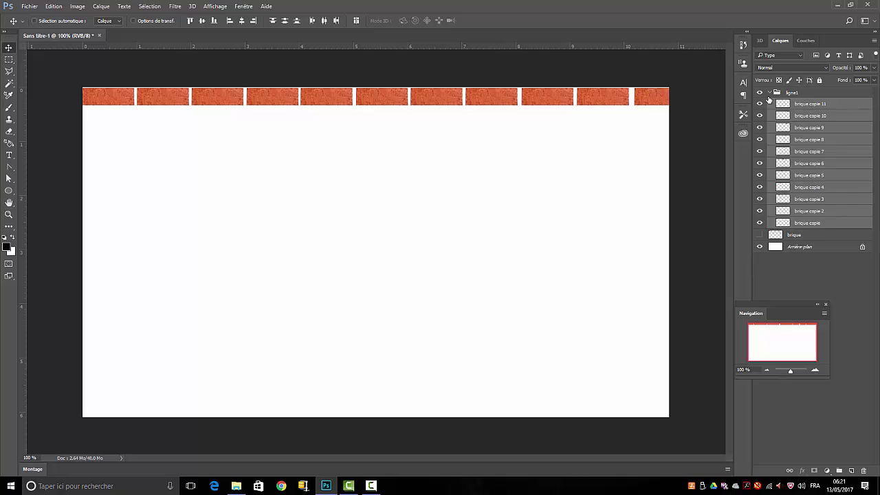
left_click(769, 92)
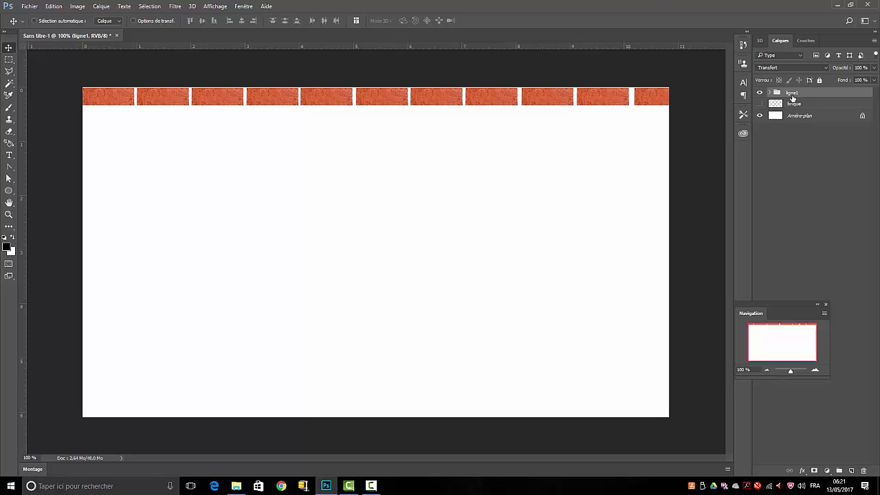
Duplicate the "ligne1" group and rename the copy "ligne2"
key("ctrl")
key("ctrl+j")
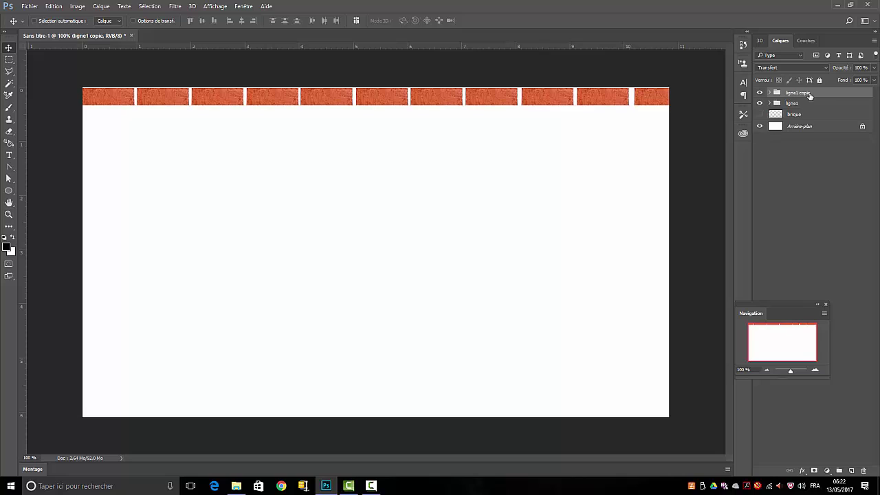
double_click(797, 94)
key("BackSpace")
type("lig")
key("Return")
Move the "ligne2" group straight down below the first brick row, leaving a narrow horizontal mortar gap
key("Down")
key("Down")
key("Down")
key("Down")
key("Down")
key("Down")
key("Down")
key("Down")
key("Down")
key("Down")
key("Down")
key("Down")
key("Down")
key("Down")
key("Down")
key("Down")
key("Down")
key("Down")
key("Down")
key("Down")
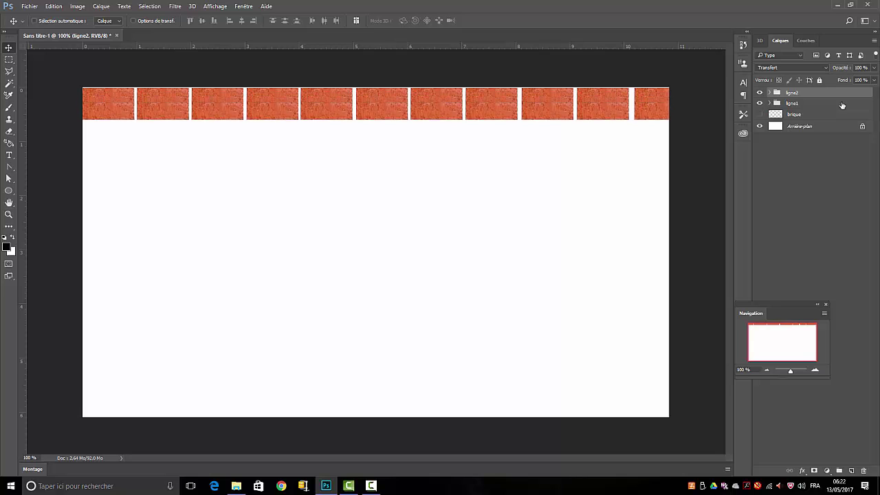
key("Down")
key("Down")
key("Down")
key("Down")
key("Down")
key("Down")
key("Down")
key("Down")
key("Down")
key("Down")
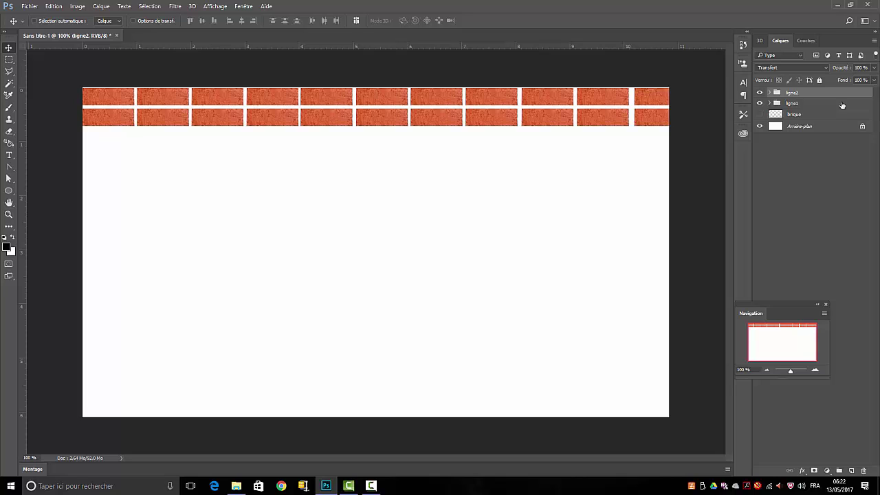
Shift the "ligne2" row left by about a third of a brick to stagger its joints, keeping the canvas's right edge covered
key("Left")
key("Left")
key("Left")
key("Left")
key("Left")
key("Left")
key("Left")
key("Left")
key("Left")
key("Left")
key("Left")
key("Left")
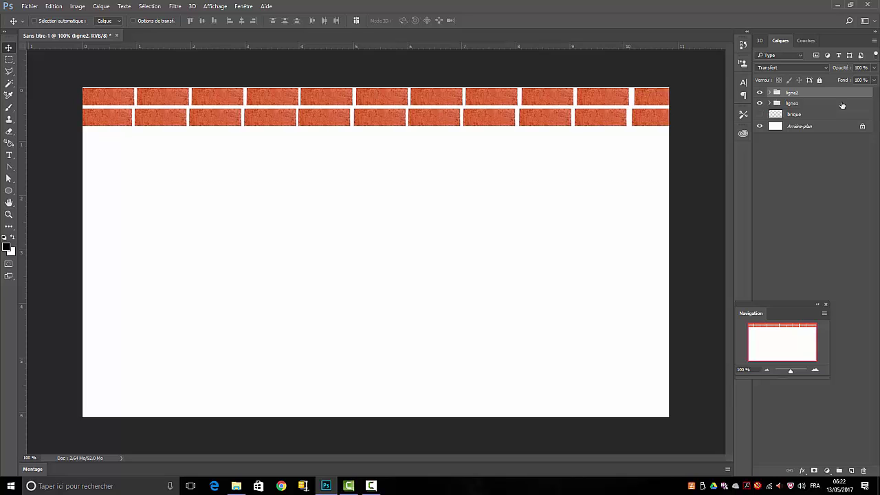
key("Left")
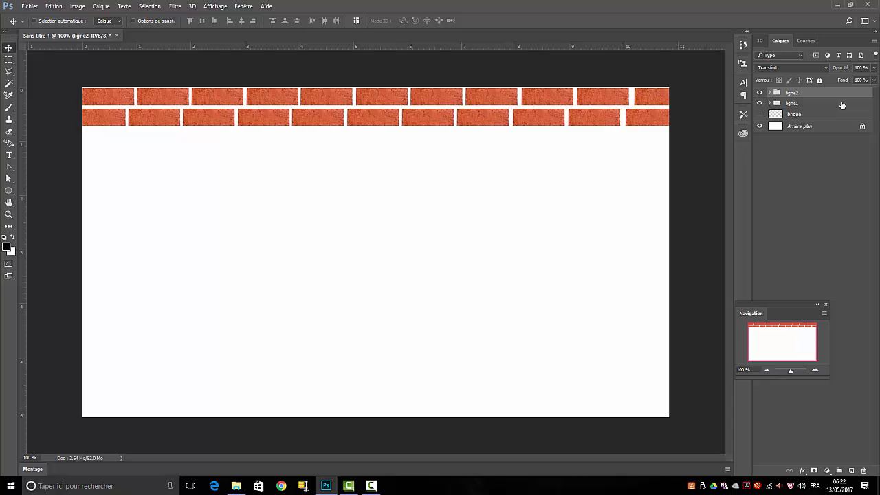
key("Left")
key("Left")
key("Left")
key("Left")
key("Left")
key("Left")
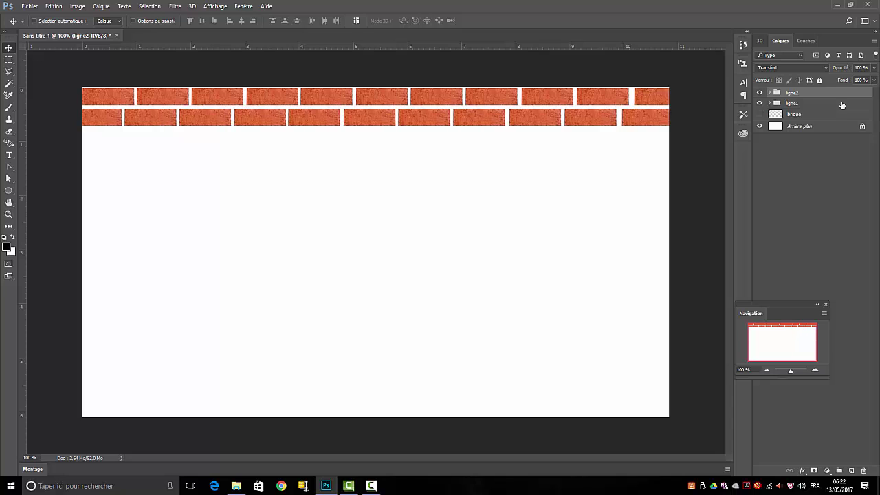
key("Left")
key("Left")
key("Left")
key("Left")
key("Left")
key("Left")
key("Left")
key("Left")
key("Left")
key("Left")
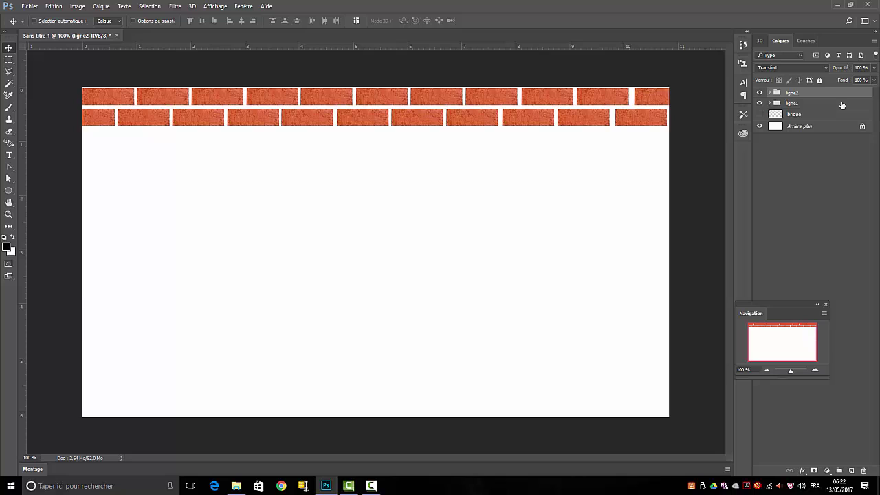
key("Right")
key("Right")
key("Right")
key("Right")
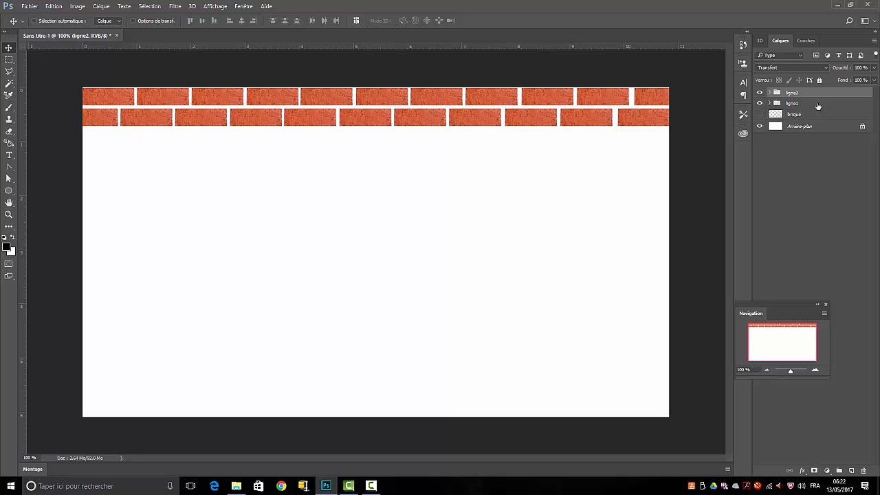
Duplicate the "ligne1" group and rename the copy "ligne3"
left_click(818, 104)
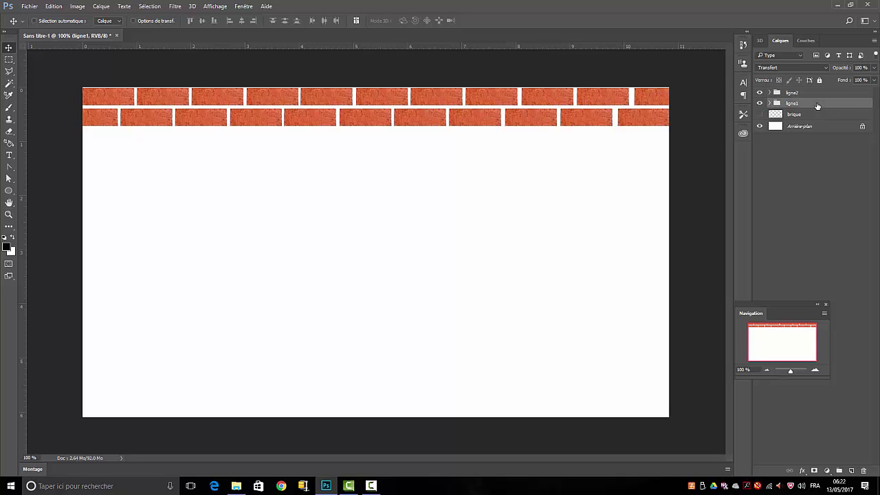
key("ctrl")
key("ctrl+j")
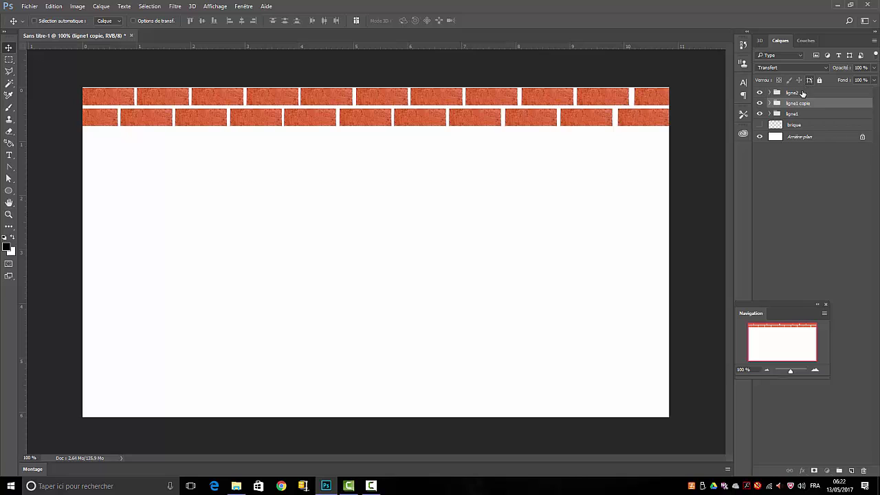
double_click(798, 103)
key("BackSpace")
type("lig")
key("Return")
Move the "ligne3" row straight down below the second brick row, leaving a narrow horizontal mortar gap
key("Down")
key("Down")
key("Down")
key("Down")
key("Down")
key("Down")
key("Down")
key("Down")
key("Down")
key("Down")
key("Down")
key("Down")
key("Down")
key("Down")
key("Down")
key("Down")
key("Down")
key("Down")
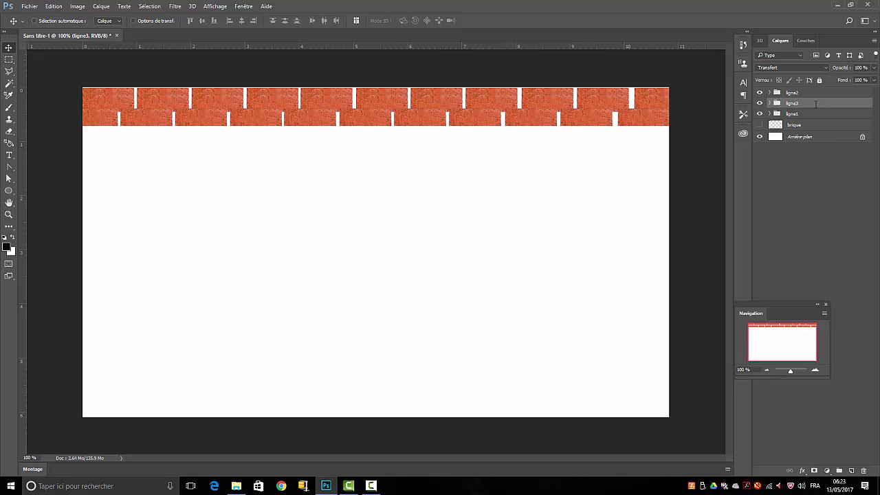
key("Down")
key("Down")
key("Down")
key("Down")
key("Down")
key("Down")
key("Down")
key("Down")
key("Down")
key("Down")
key("Down")
key("Down")
key("Down")
key("Down")
key("Down")
key("Down")
key("Down")
key("Down")
key("Down")
key("Down")
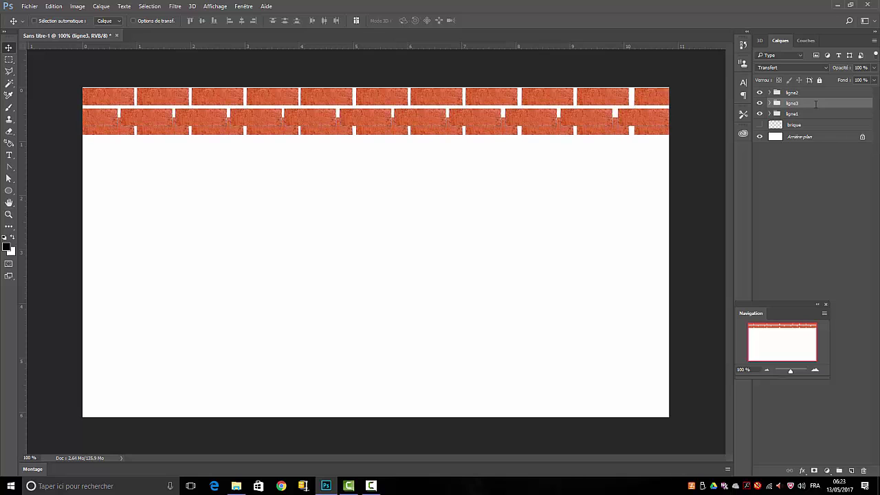
key("Down")
key("Down")
key("Down")
key("Down")
key("Down")
key("Down")
key("Down")
key("Down")
key("Down")
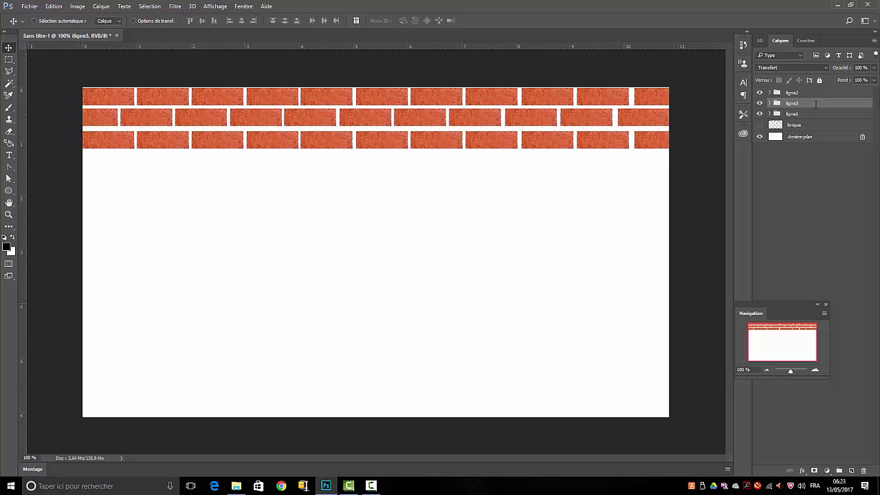
key("Up")
key("Up")
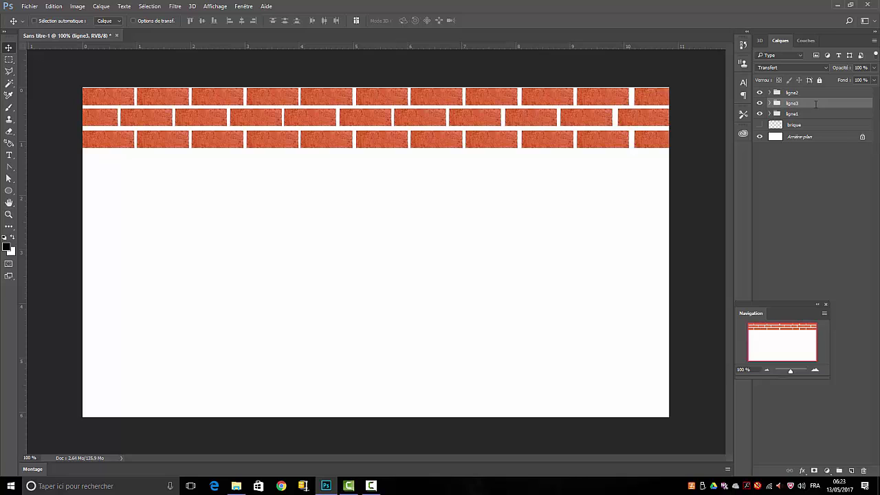
left_click(371, 486)
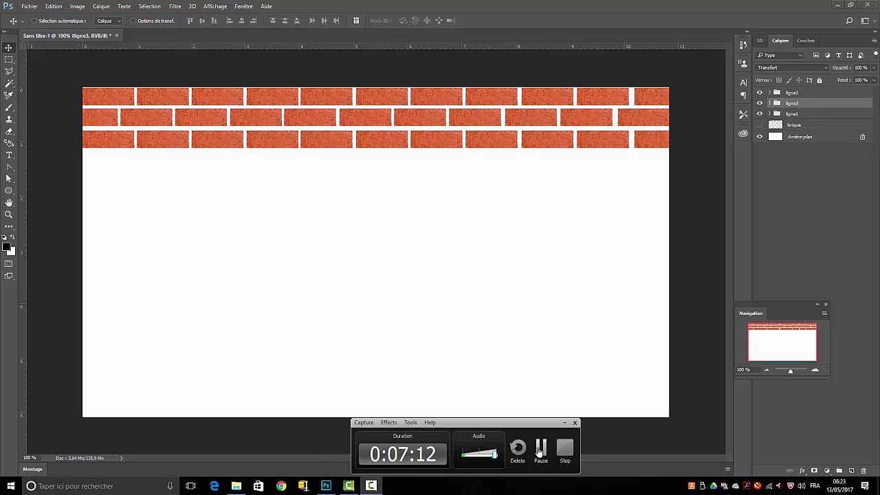
left_click(540, 450)
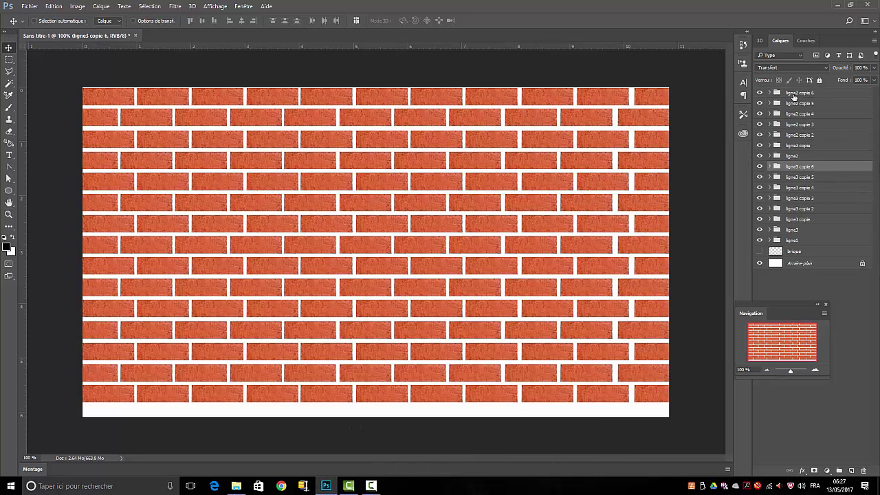
Duplicate the "ligne2 copie 6" group to get one more staggered brick row
left_click(794, 95)
key("ctrl")
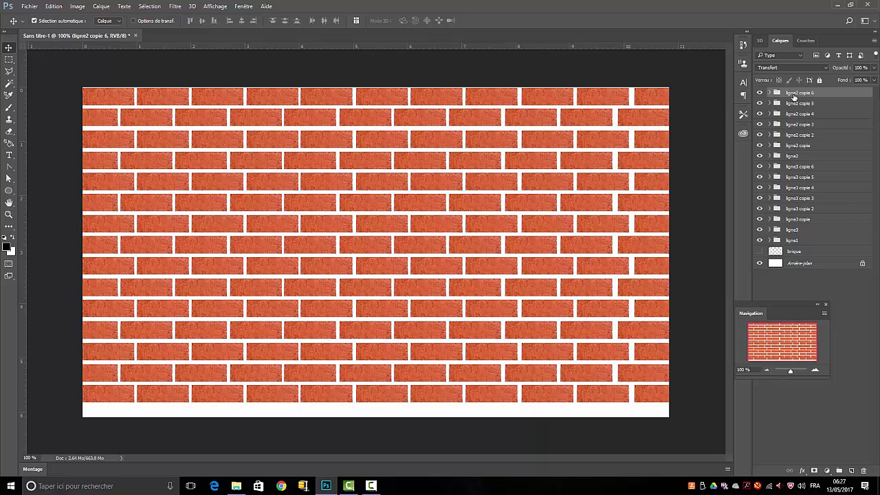
key("ctrl+j")
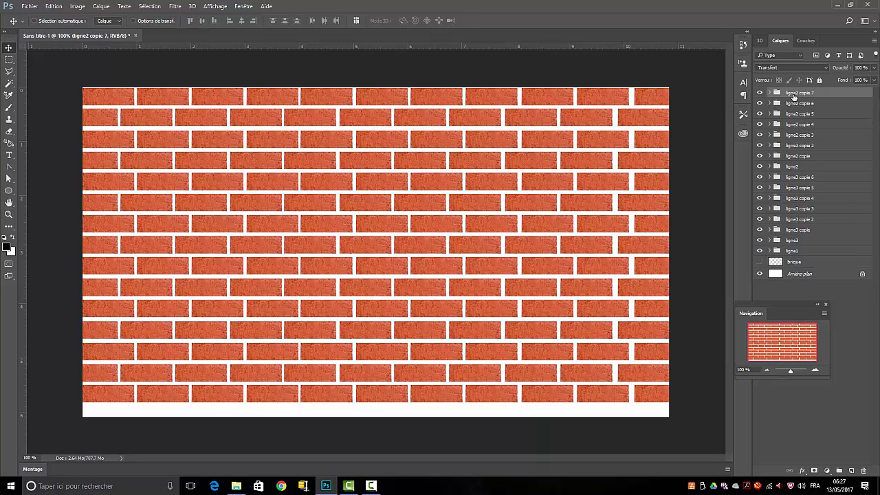
Move the duplicated staggered row straight down below the last brick row, leaving a mortar gap and filling the canvas's bottom edge
key("Down")
key("Down")
key("Down")
key("Down")
key("Down")
key("Down")
key("Down")
key("Down")
key("Down")
key("Down")
key("Down")
key("Down")
key("Down")
key("Down")
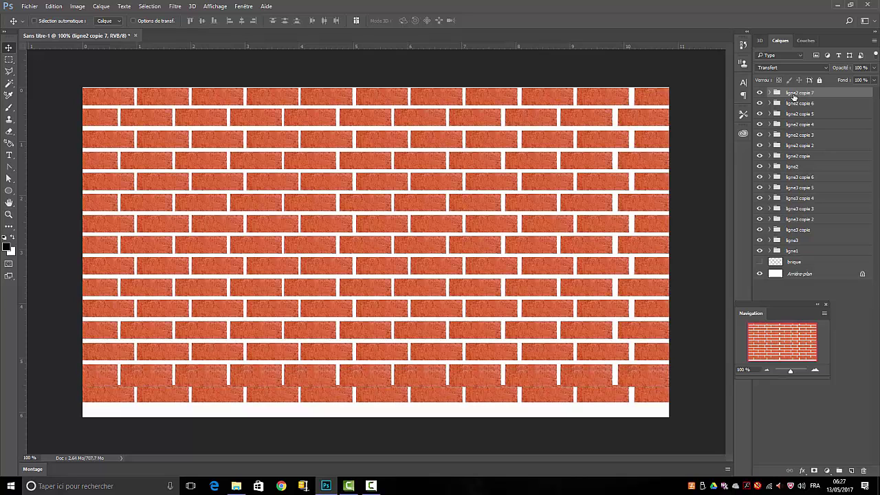
key("Down")
key("Down")
key("Down")
key("Down")
key("Down")
key("Down")
key("Down")
key("Down")
key("Down")
key("Down")
key("Down")
key("Down")
key("Down")
key("Down")
key("Down")
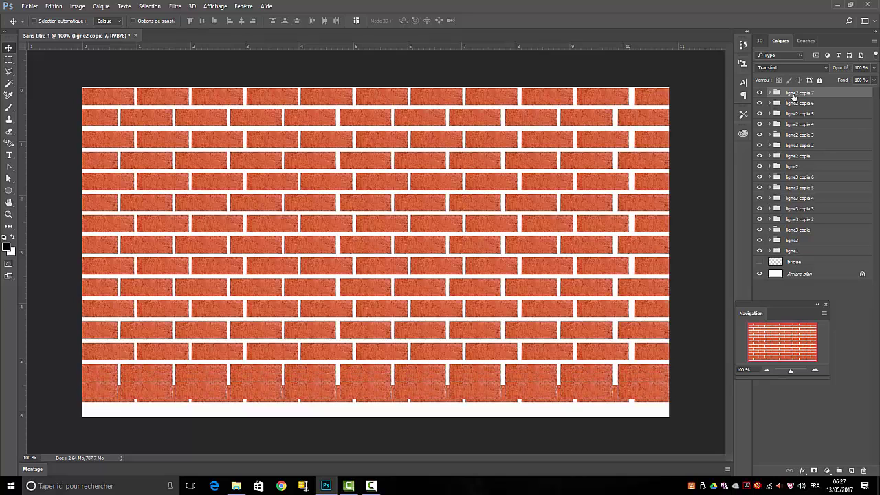
key("Down")
key("Down")
key("Down")
key("Down")
key("Down")
key("Down")
key("Down")
key("Down")
key("Down")
key("Down")
key("Down")
key("Down")
key("Down")
key("Down")
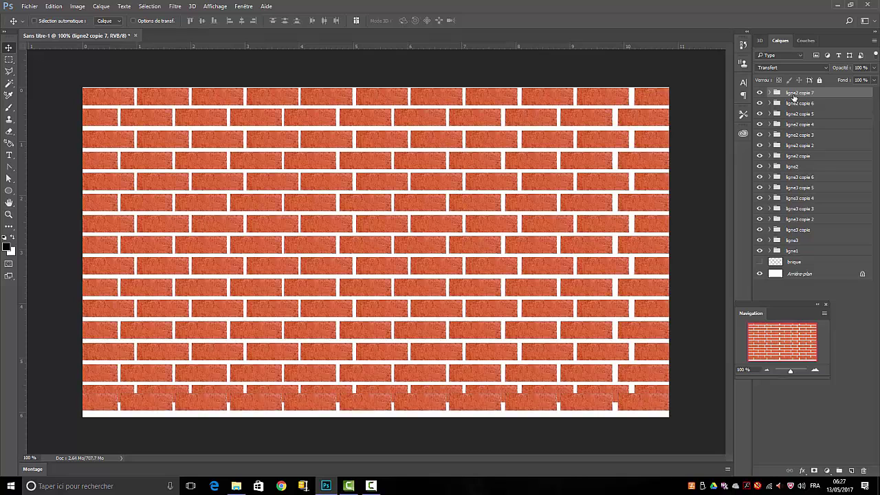
key("Down")
key("Down")
key("Down")
key("Down")
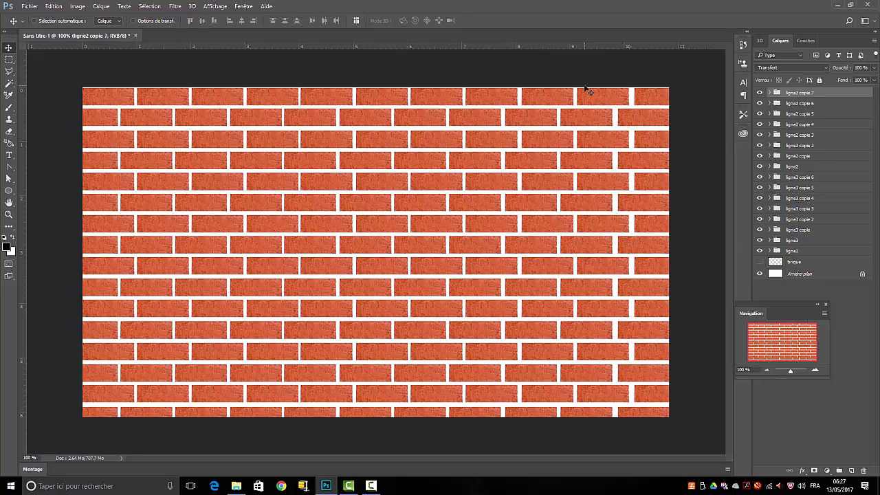
Deselect all layers and turn on the Move tool's automatic selection with the target set to Calque
left_click(862, 303)
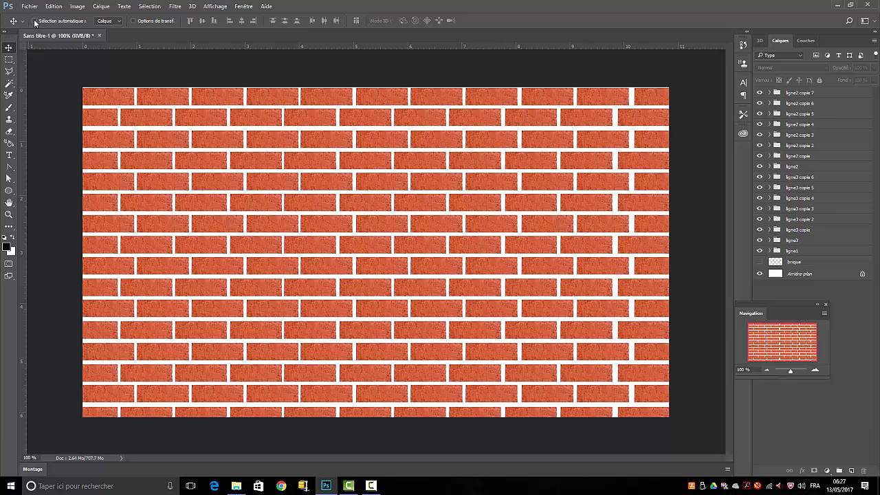
left_click(118, 22)
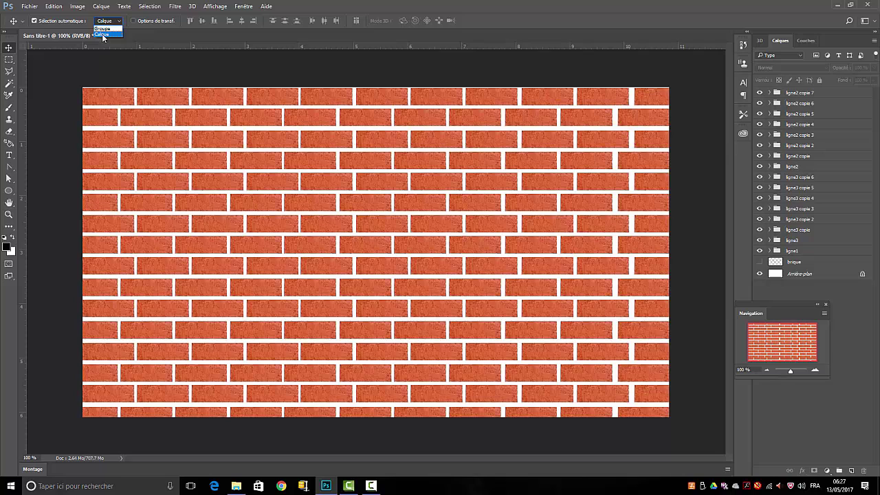
left_click(103, 35)
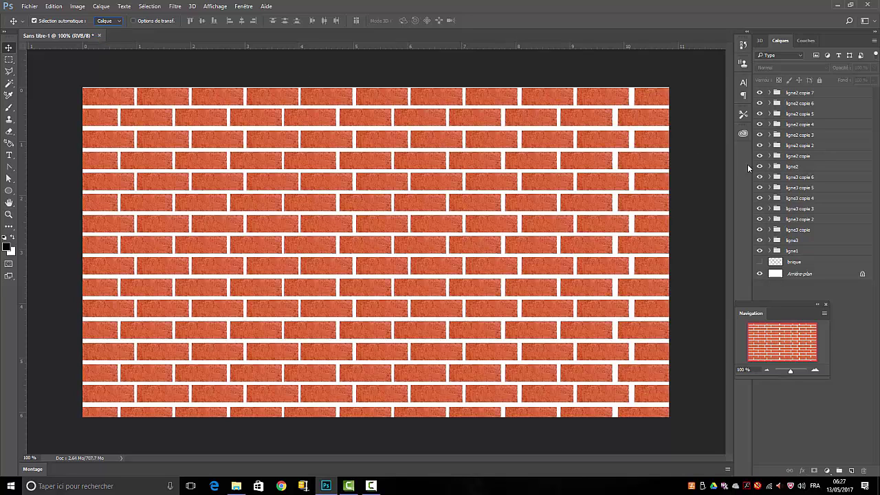
Delete the sixth brick of the third row and hide the "Arrière-plan" background layer
left_click(377, 141)
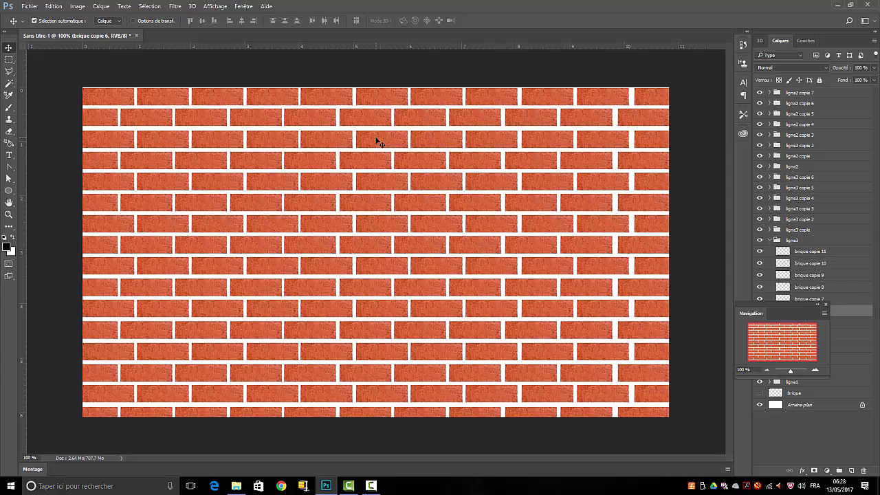
left_click_drag(759, 313, 673, 355)
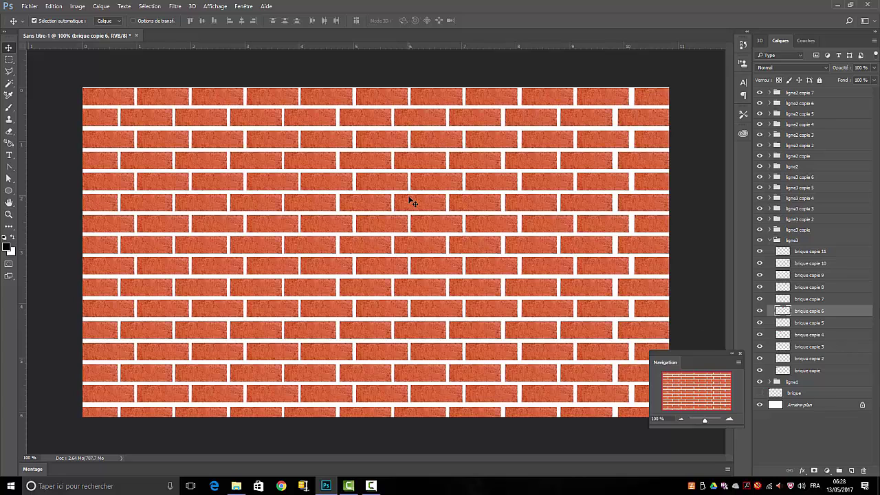
key("Delete")
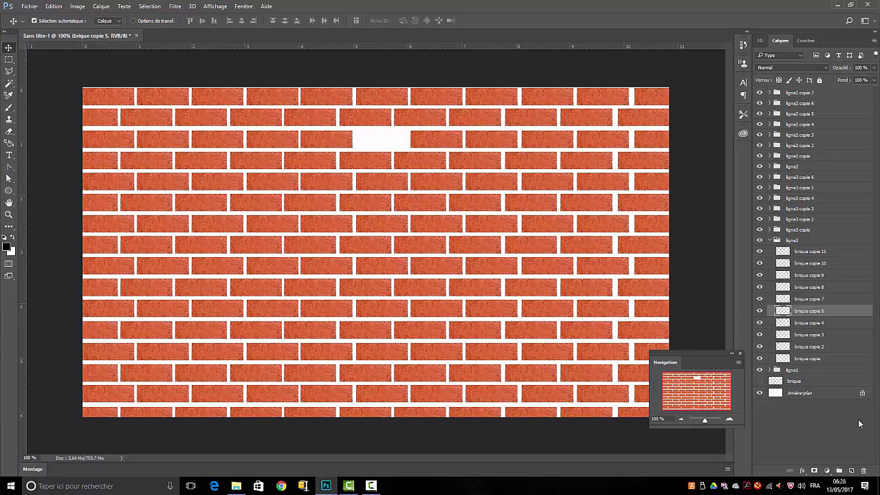
left_click(759, 382)
left_click(760, 393)
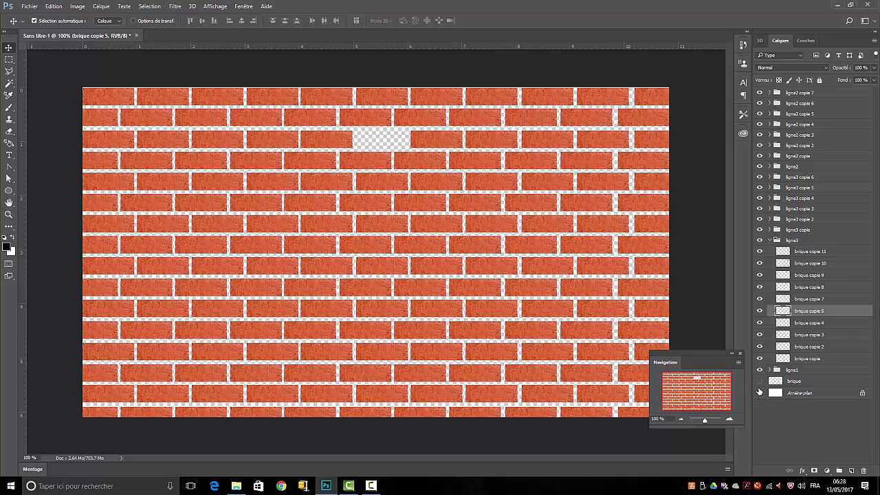
Delete the sixth brick of the fourth row and the fifth, sixth and seventh bricks of the fifth row
left_click(378, 160)
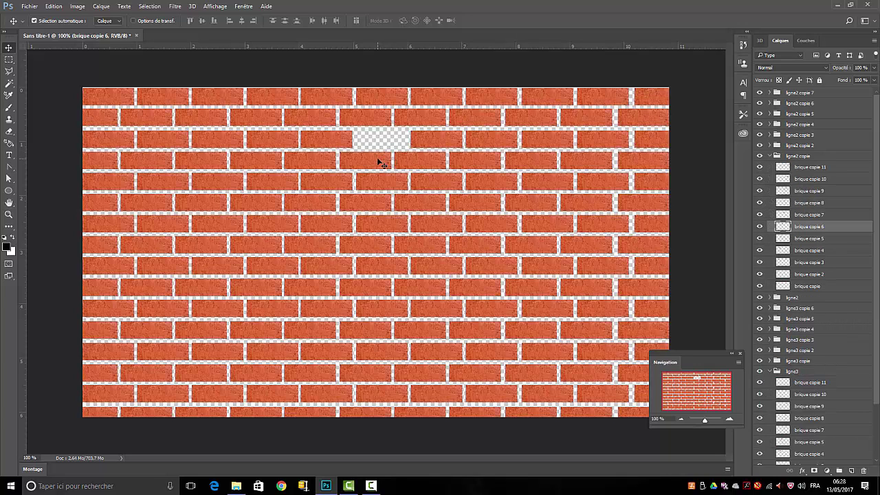
key("Delete")
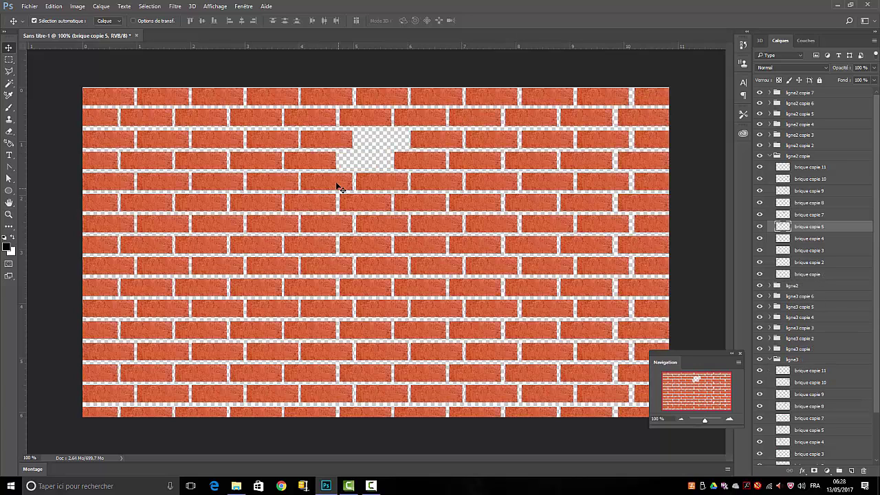
left_click(338, 186)
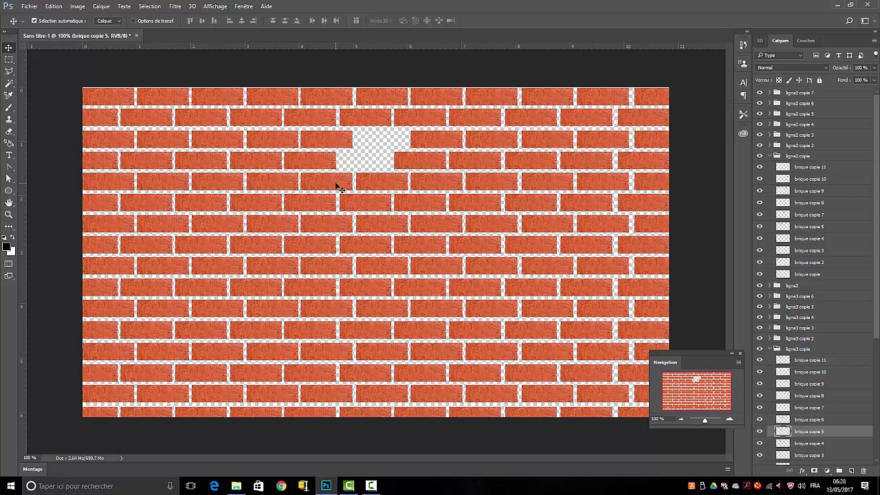
key("Delete")
left_click(378, 181)
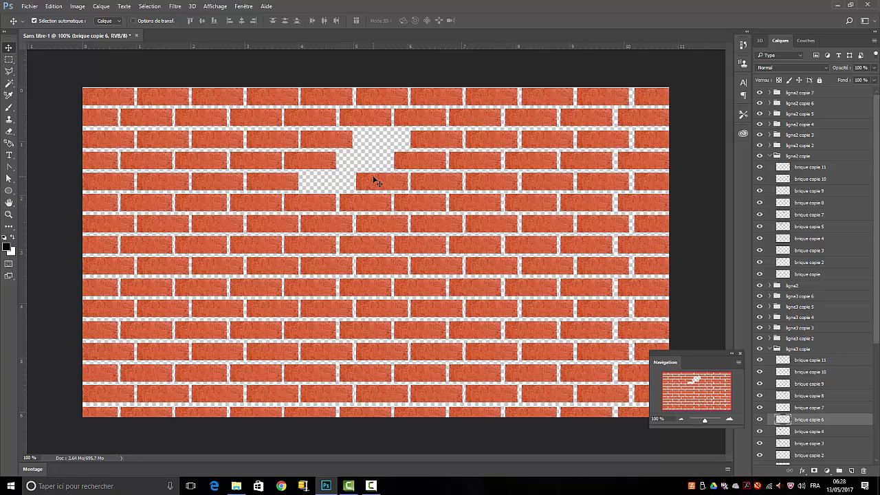
key("Delete")
left_click(437, 180)
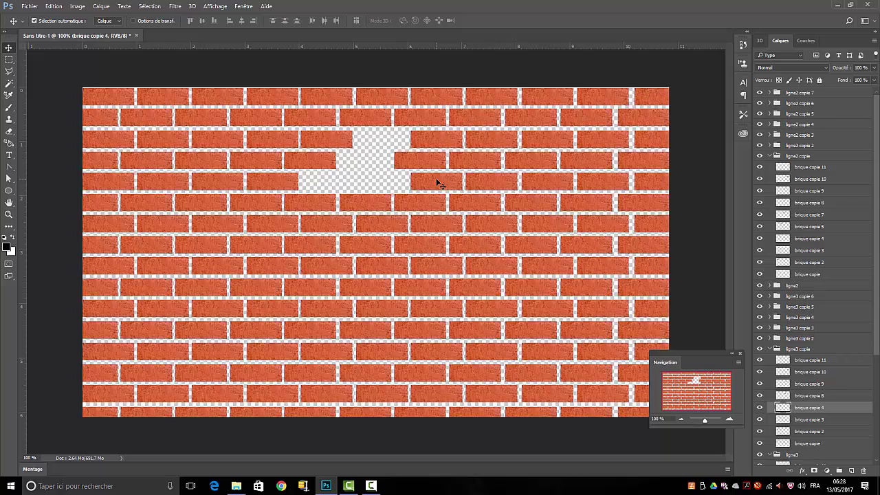
key("Delete")
Delete the fifth, sixth and seventh bricks of the sixth row to extend the hole downward
left_click(303, 213)
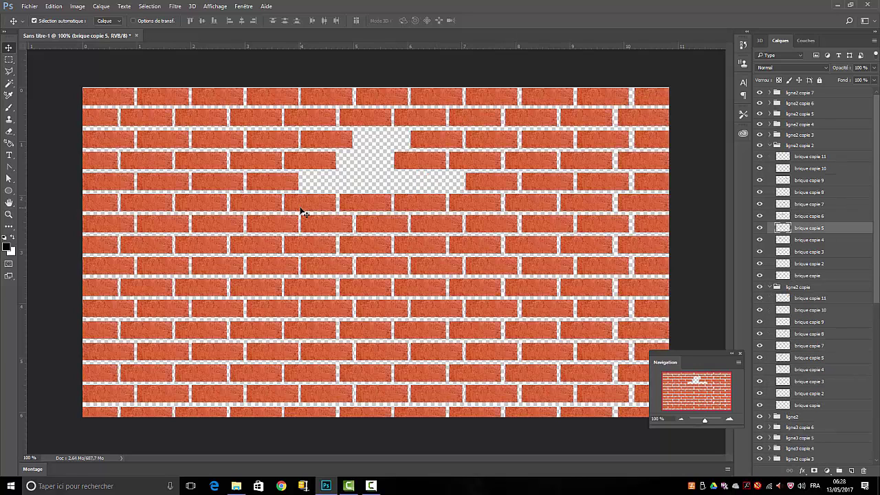
key("Delete")
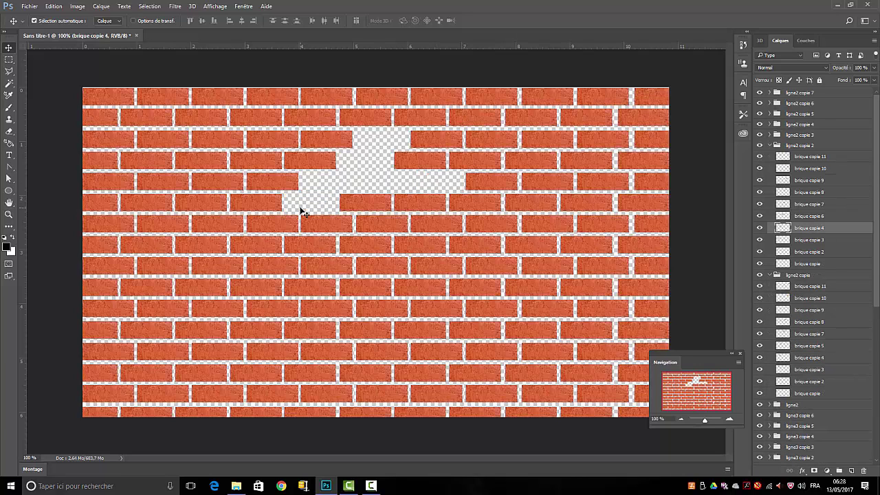
left_click(363, 208)
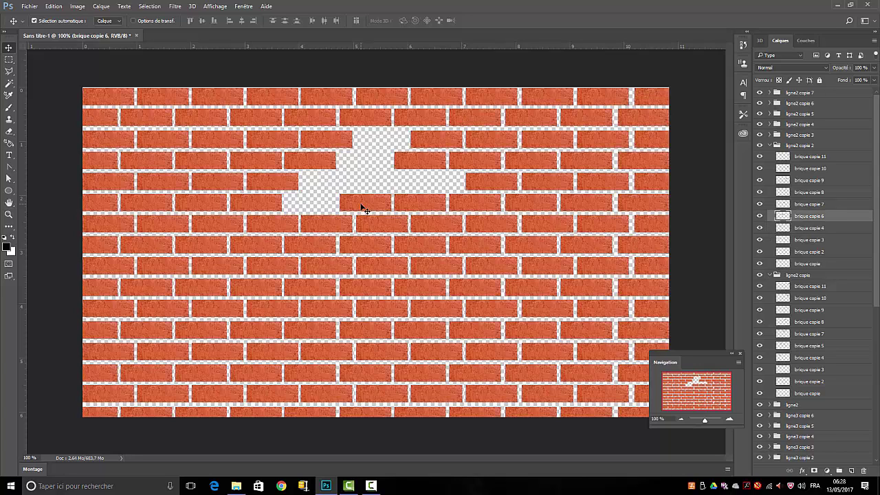
key("Delete")
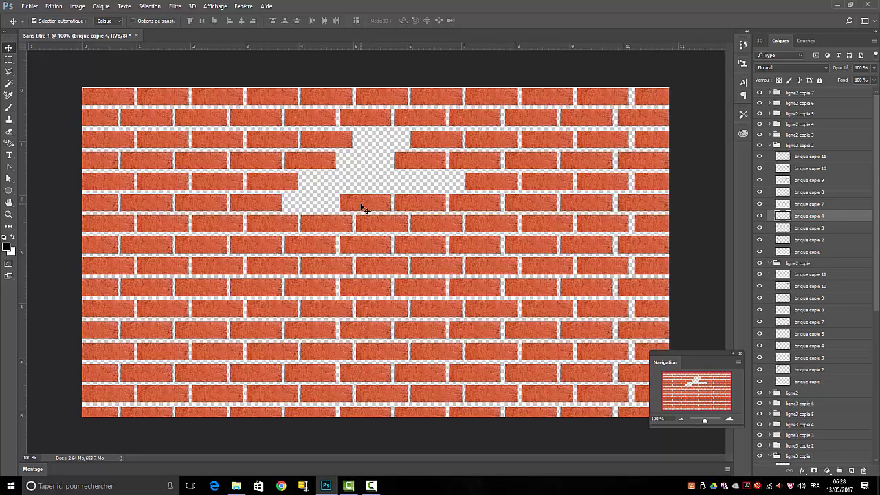
left_click(428, 206)
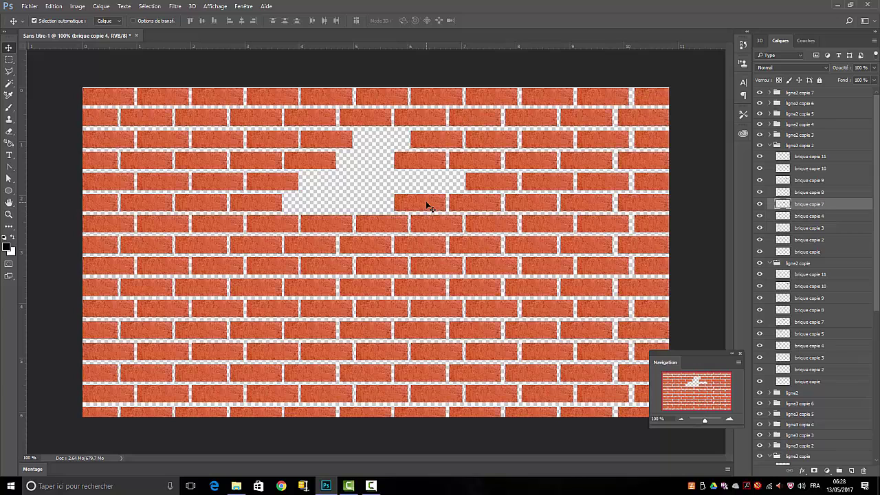
key("Delete")
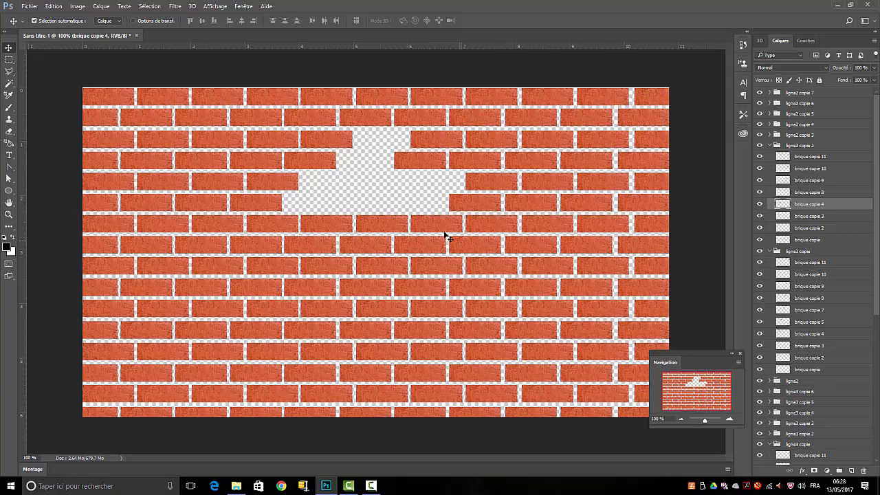
Delete the fifth, sixth and seventh bricks of the seventh row
left_click(438, 227)
key("Delete")
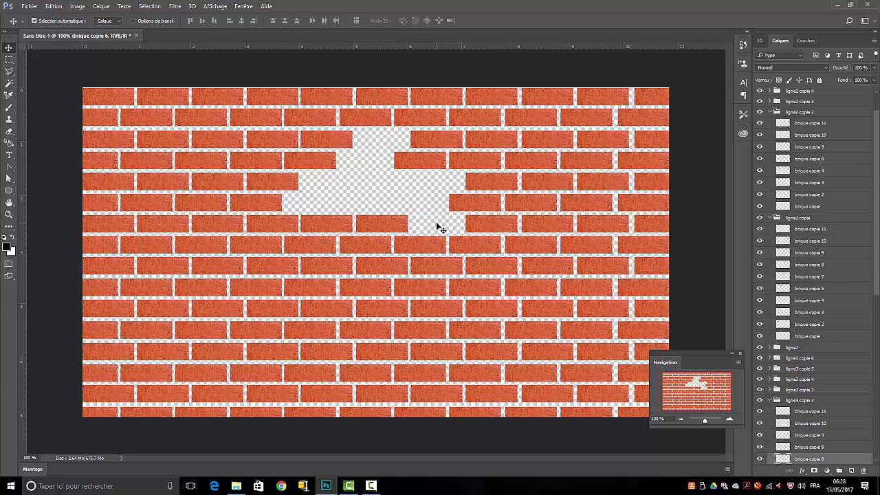
left_click(402, 240)
key("Delete")
left_click(321, 227)
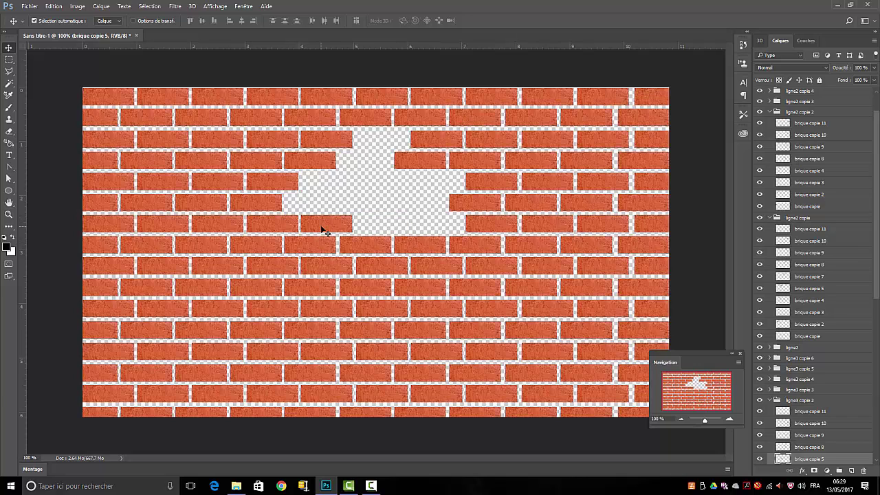
key("Delete")
Delete the fifth, sixth and seventh bricks of the eighth row
left_click(310, 251)
left_click(310, 251)
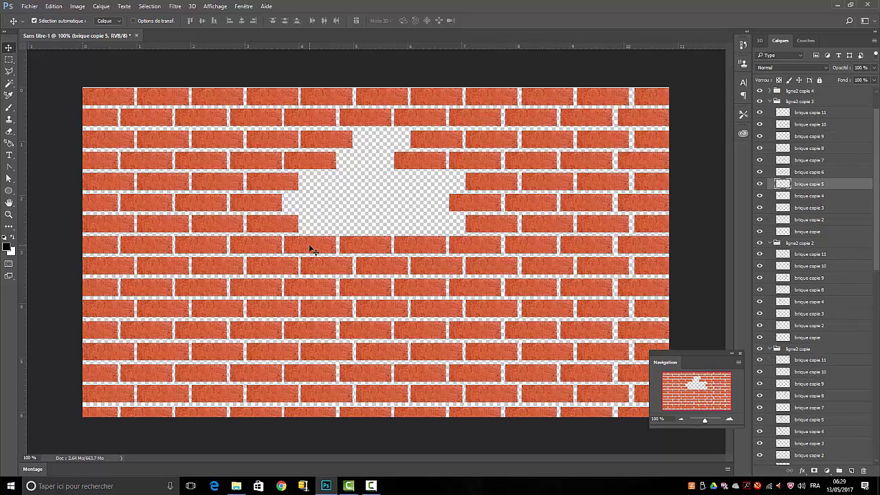
key("Delete")
left_click(357, 249)
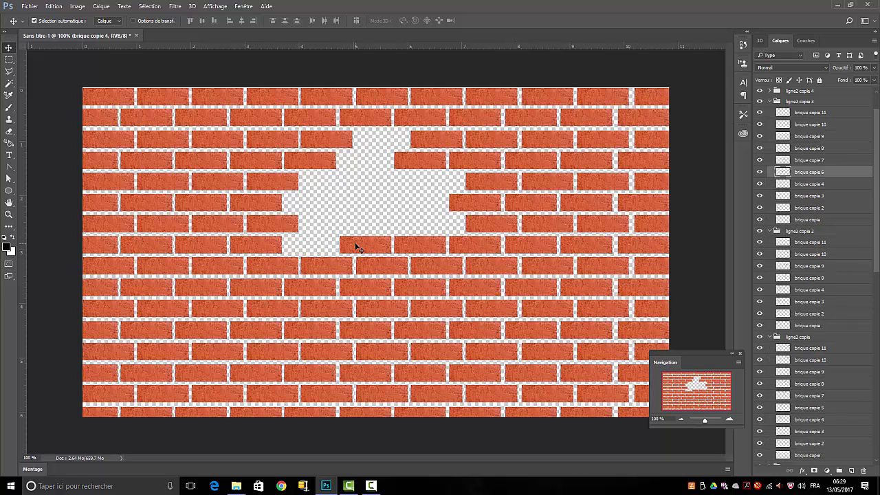
key("Delete")
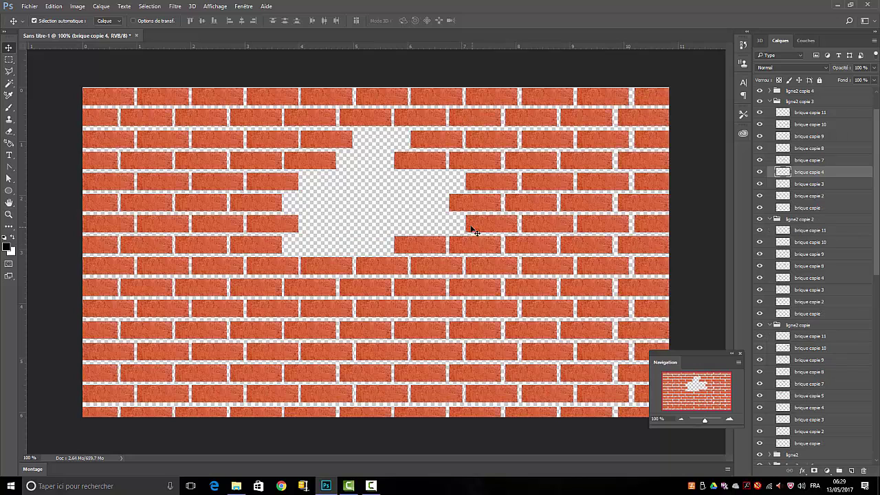
left_click(424, 244)
key("Delete")
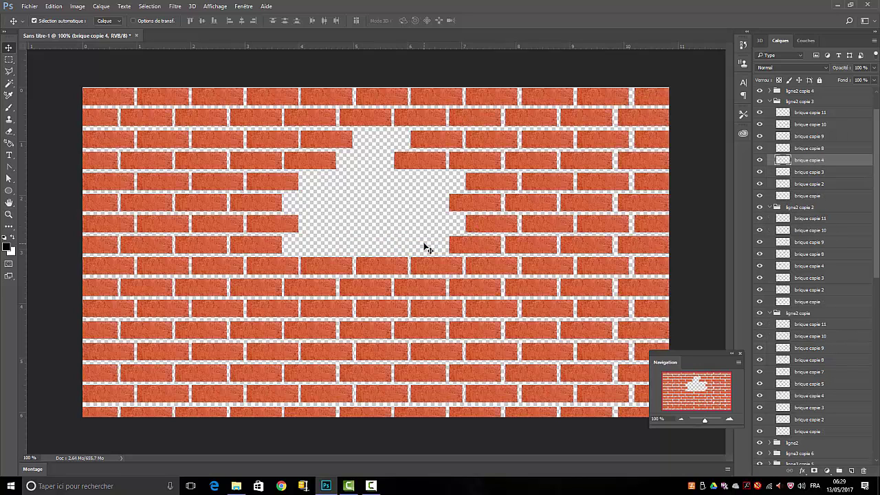
Delete the seventh, sixth and fifth bricks of the ninth row to enlarge the hole downward
left_click(440, 269)
left_click(438, 265)
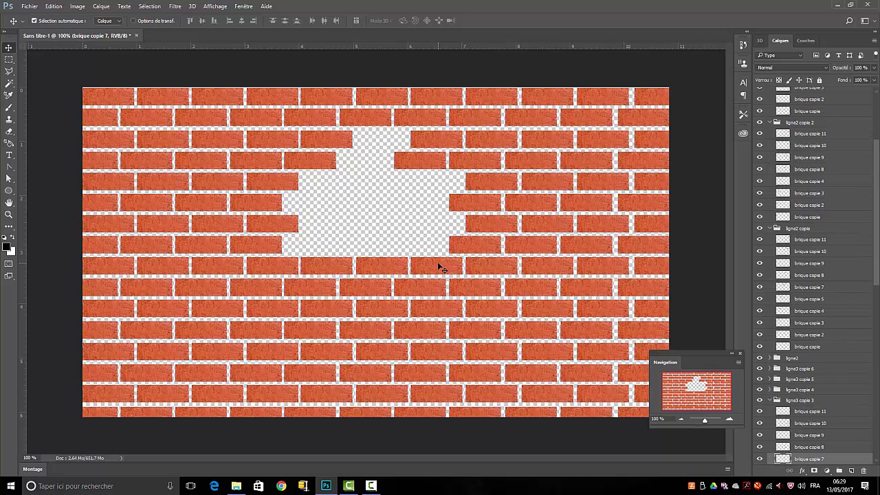
key("Delete")
left_click(363, 259)
key("Delete")
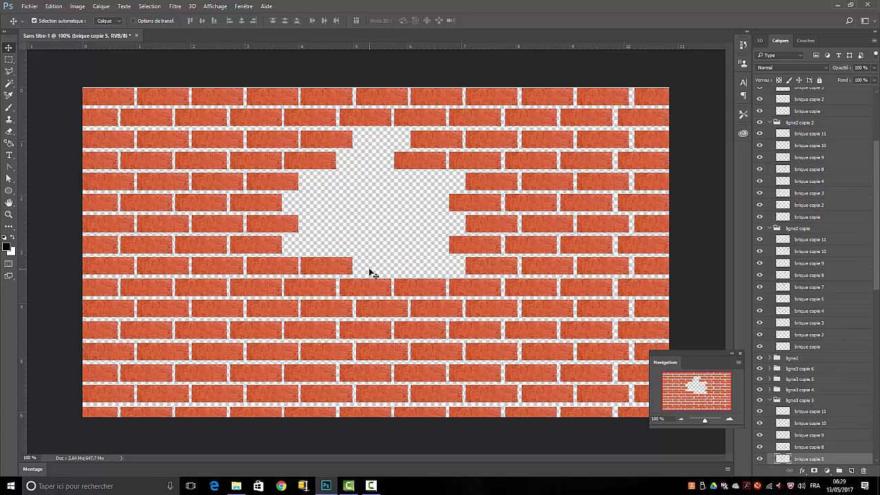
left_click(333, 269)
key("Delete")
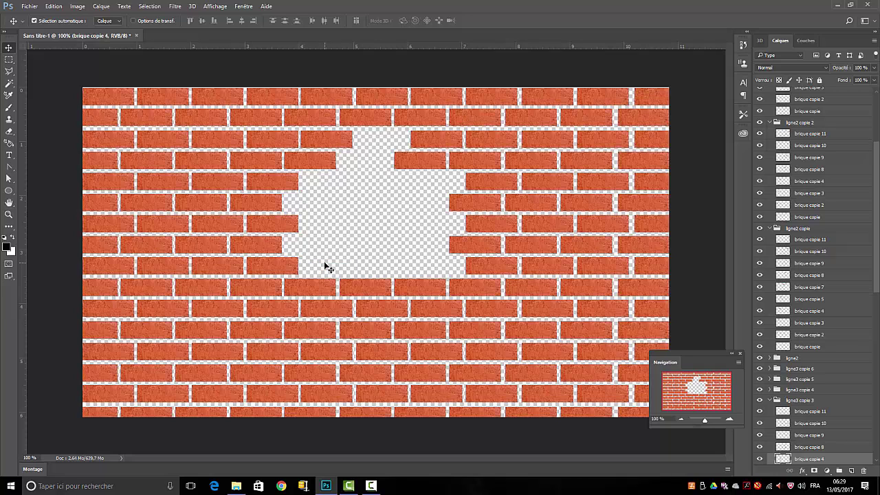
Delete the fifth, sixth and seventh bricks of the tenth row
left_click(311, 296)
key("Delete")
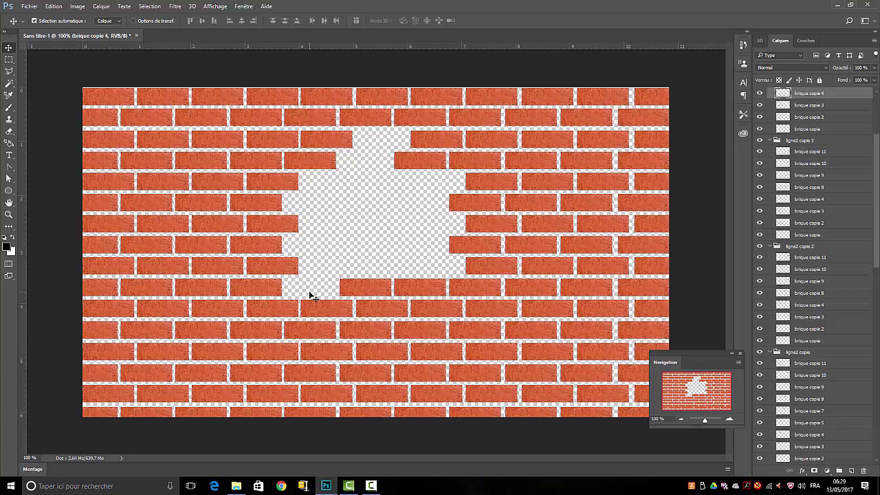
left_click(369, 288)
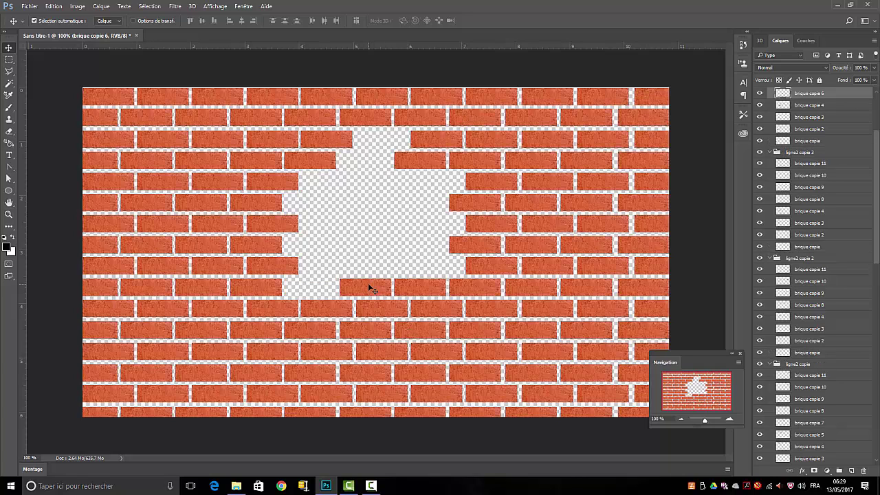
key("Delete")
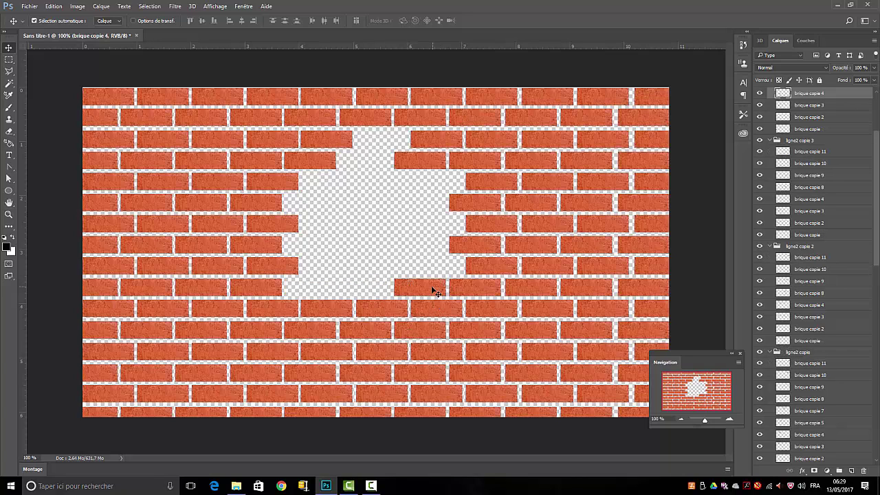
left_click(435, 292)
key("Delete")
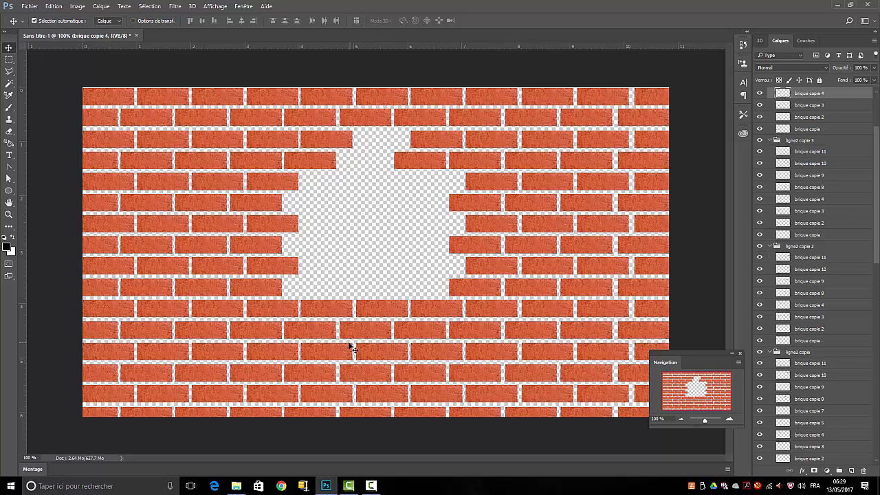
Delete the sixth and fifth bricks of the eleventh row and the sixth brick of the twelfth row
left_click(377, 305)
key("Delete")
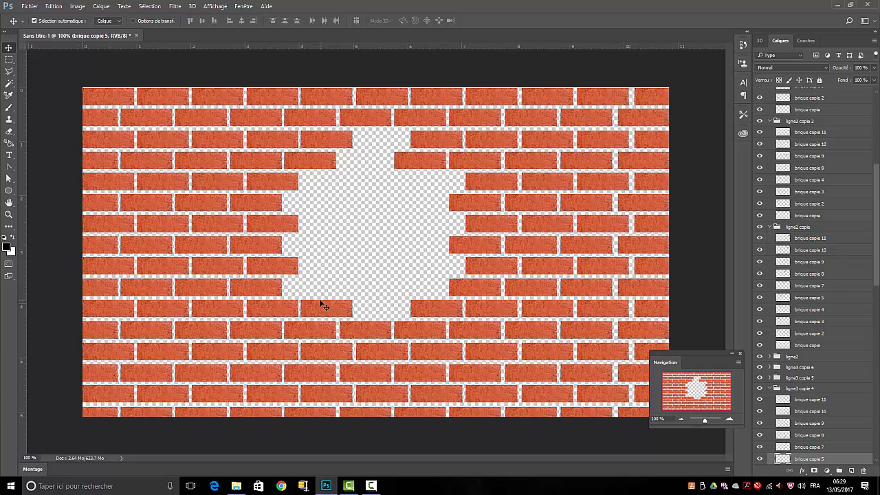
key("Delete")
left_click(380, 327)
key("Delete")
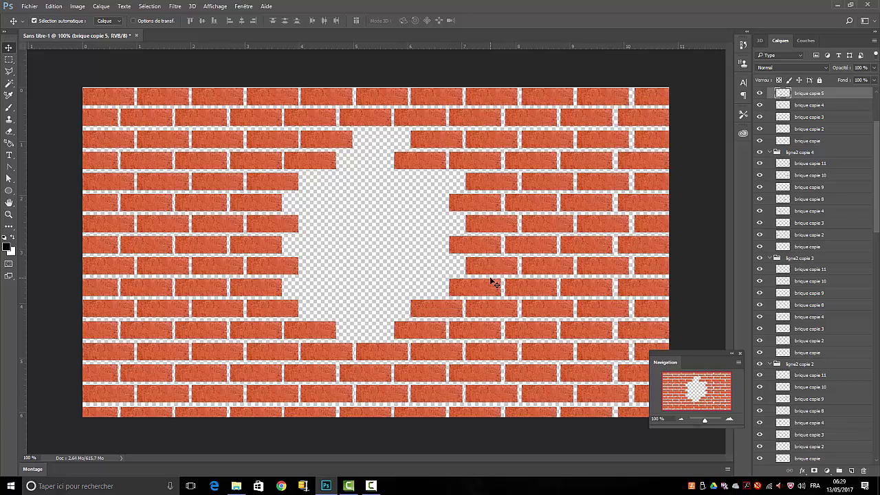
Collapse all the expanded "ligne2" and "ligne3" row groups in the layer list and deselect the layers
left_click(770, 365)
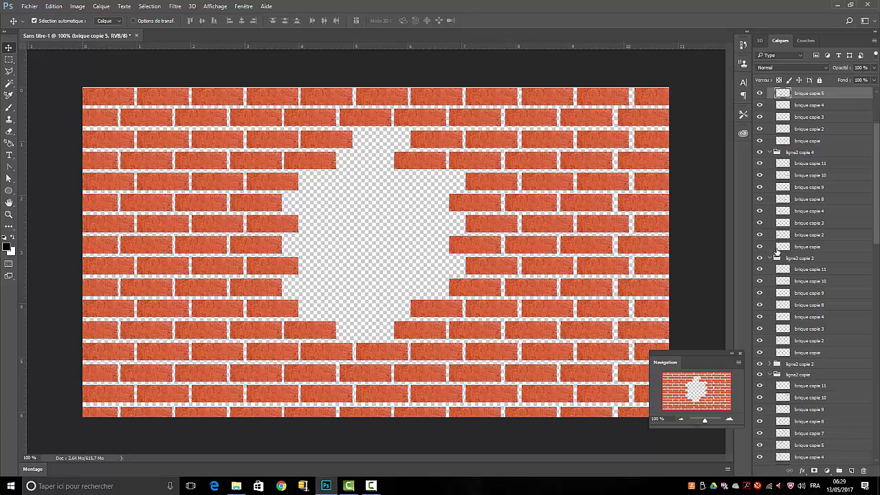
left_click(770, 258)
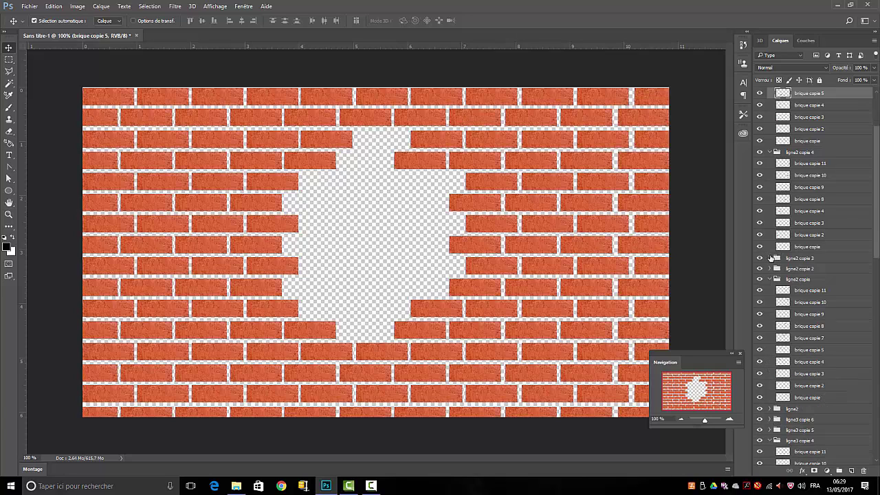
left_click(769, 280)
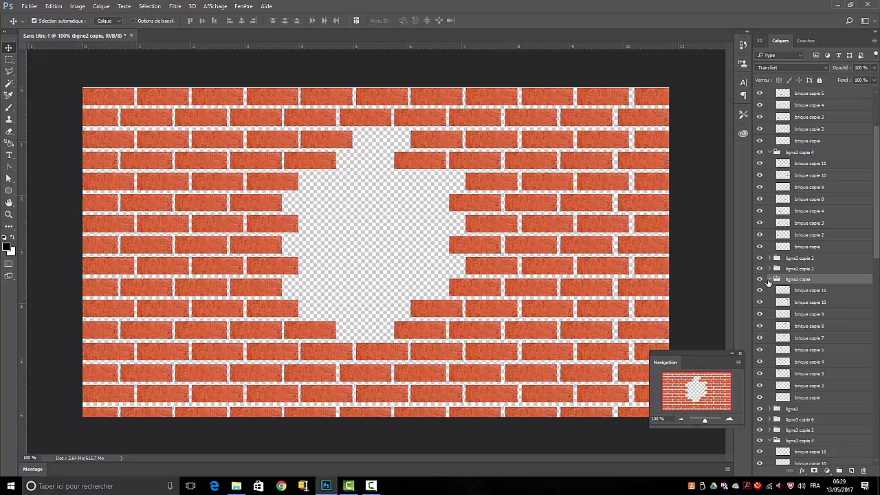
left_click(770, 279)
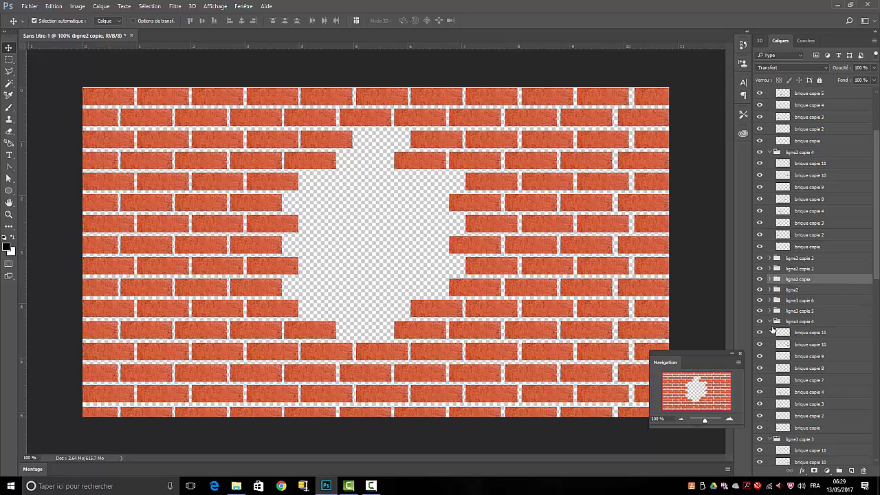
left_click(769, 322)
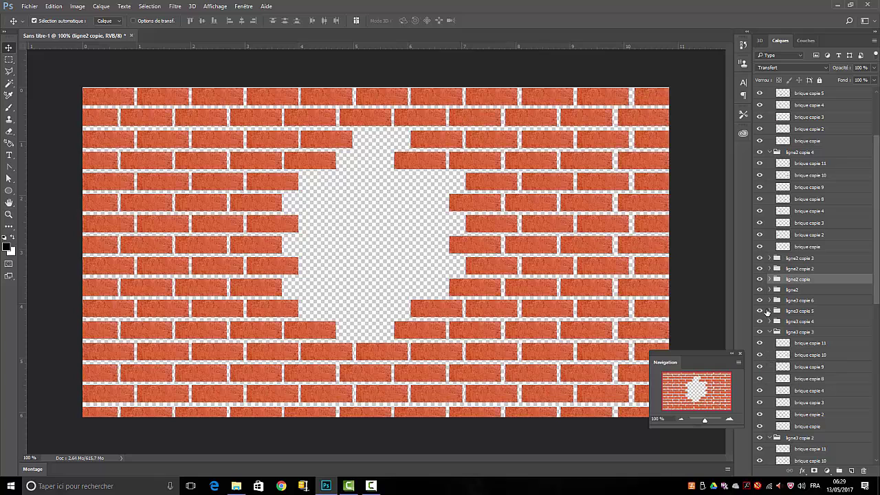
left_click(770, 332)
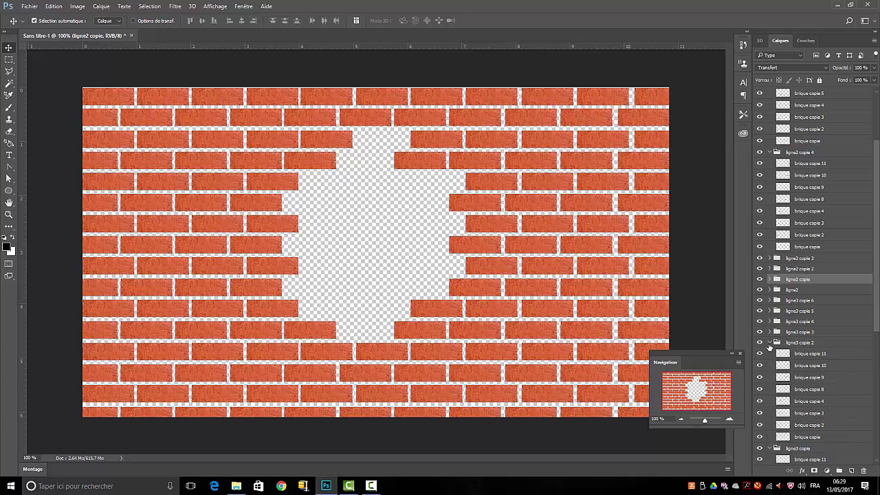
left_click(770, 343)
left_click(770, 354)
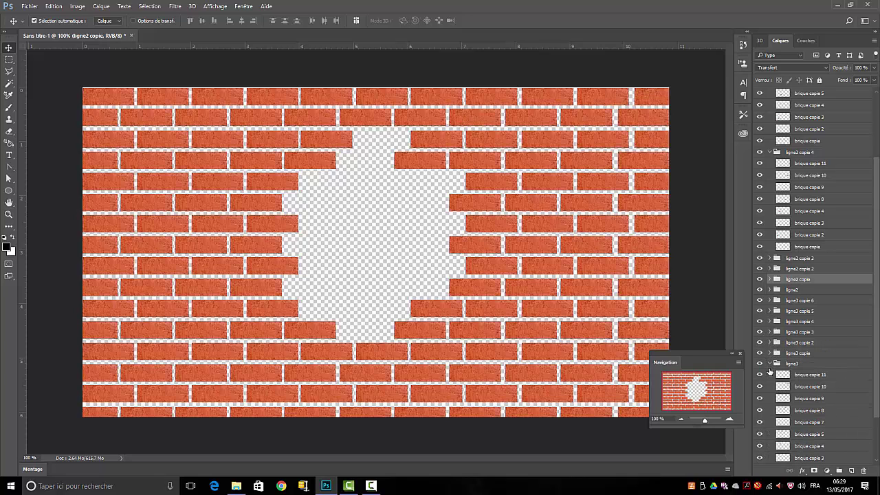
left_click(769, 365)
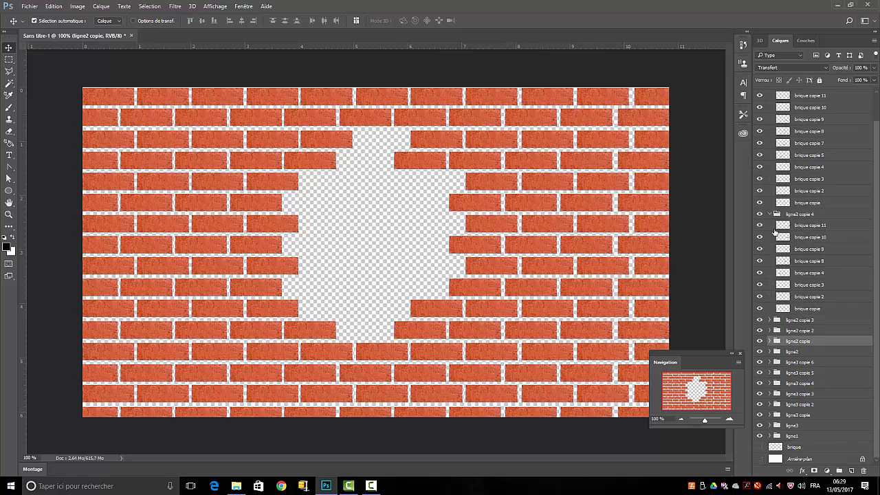
left_click(770, 214)
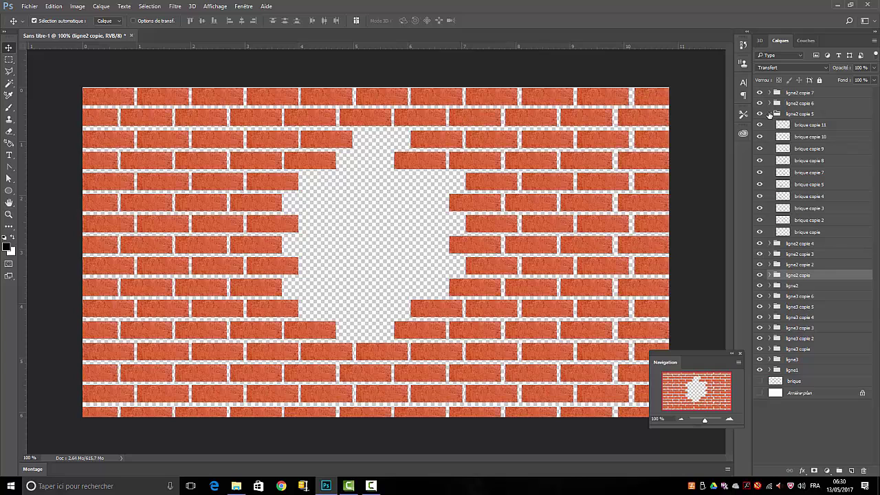
left_click(770, 114)
left_click(811, 354)
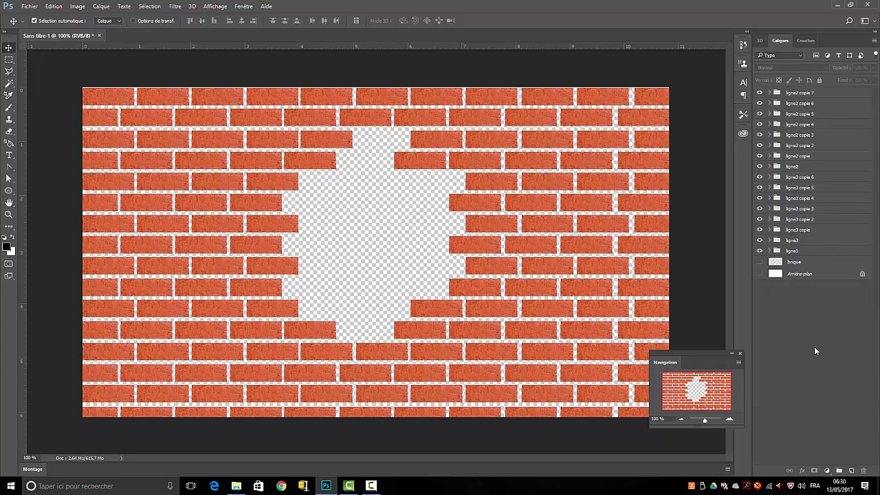
left_click(791, 95)
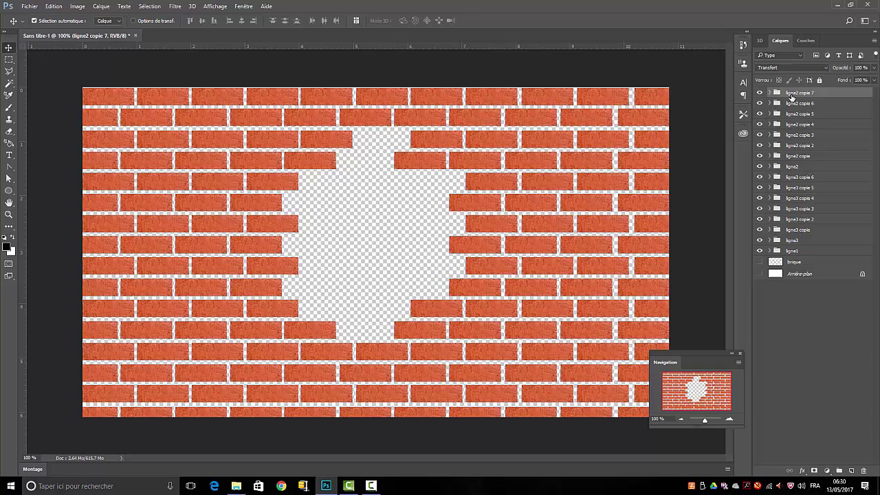
left_click(793, 253, "ctrl")
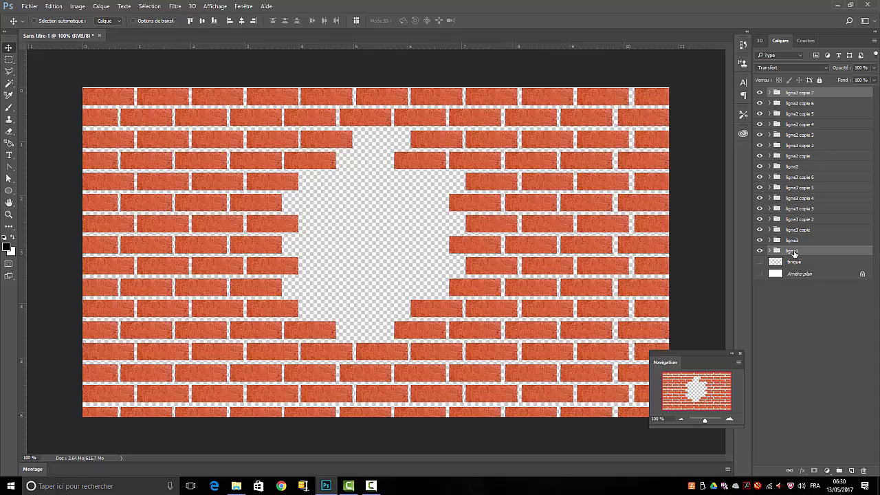
key("ctrl")
left_click(795, 95, "shift")
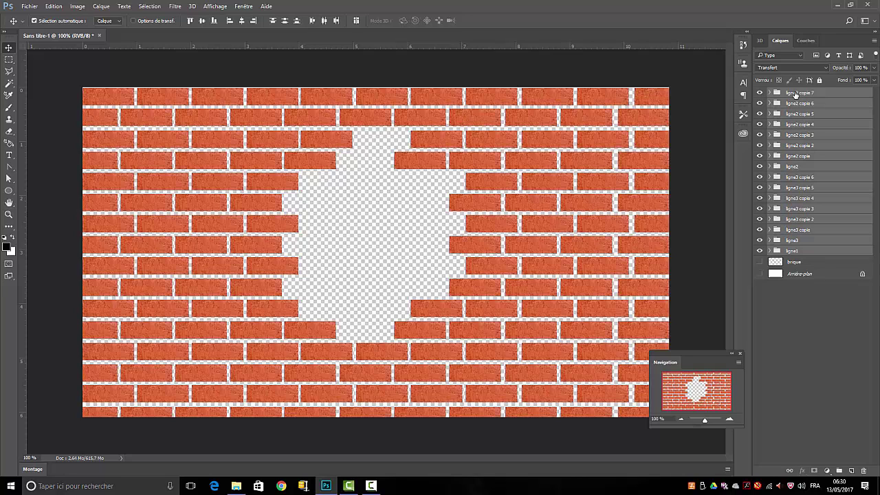
Delete the hidden "Arrière-plan" background layer
left_click(794, 275)
key("Delete")
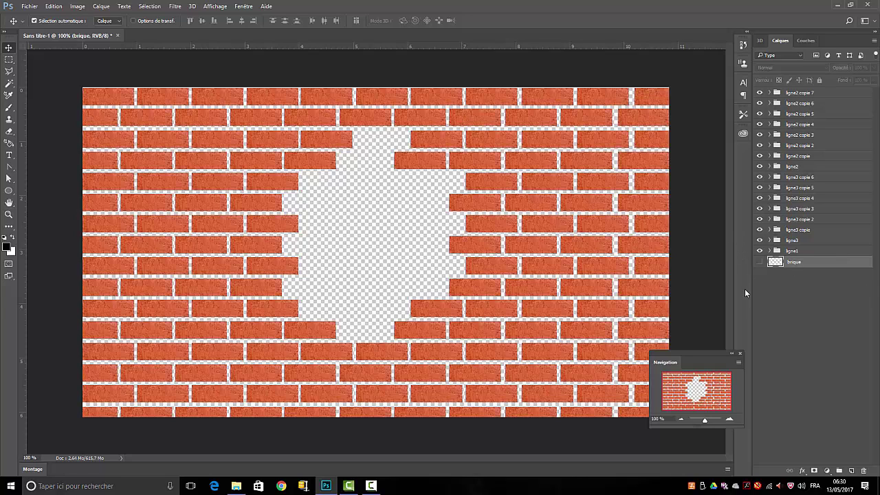
Stamp the visible row groups, "ligne2 copie 7" through "ligne1", into a new merged layer and hide all the original groups
left_click(796, 94)
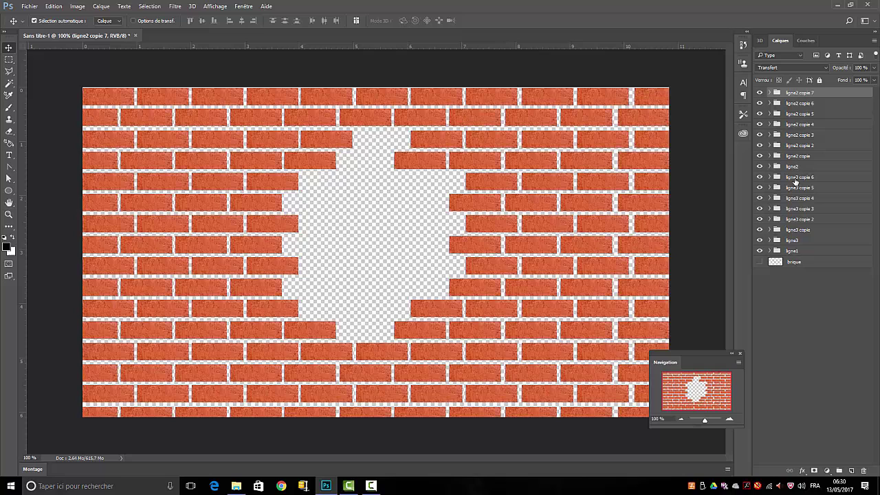
left_click(795, 252, "shift")
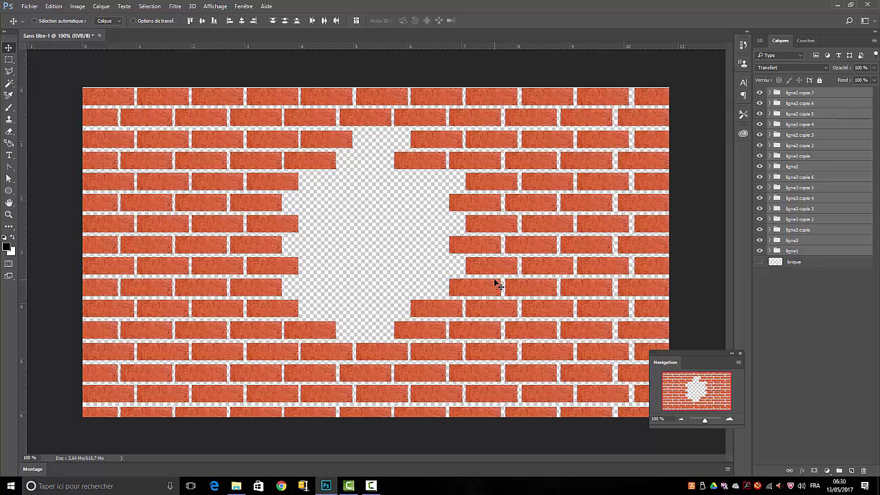
key("ctrl+shift+alt+e")
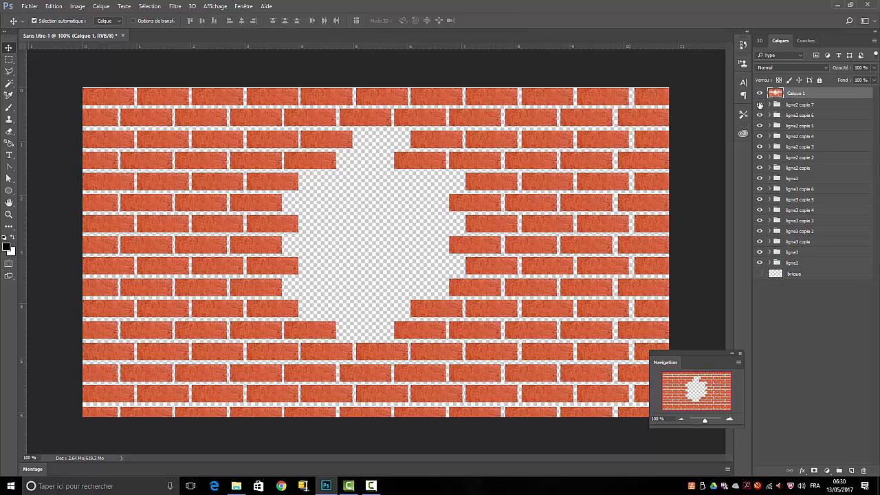
left_click_drag(760, 104, 759, 224)
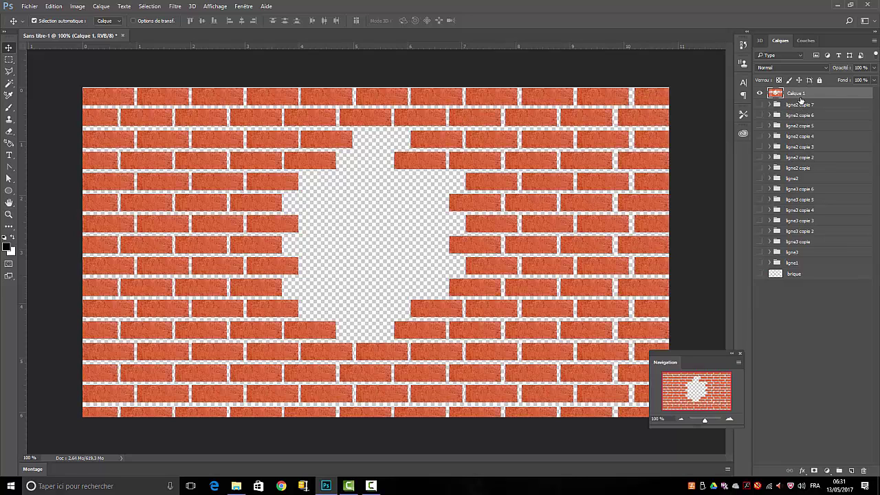
Create a 3D extrusion from the merged wall layer and set its extrusion depth to 1,53 cm
left_click(195, 7)
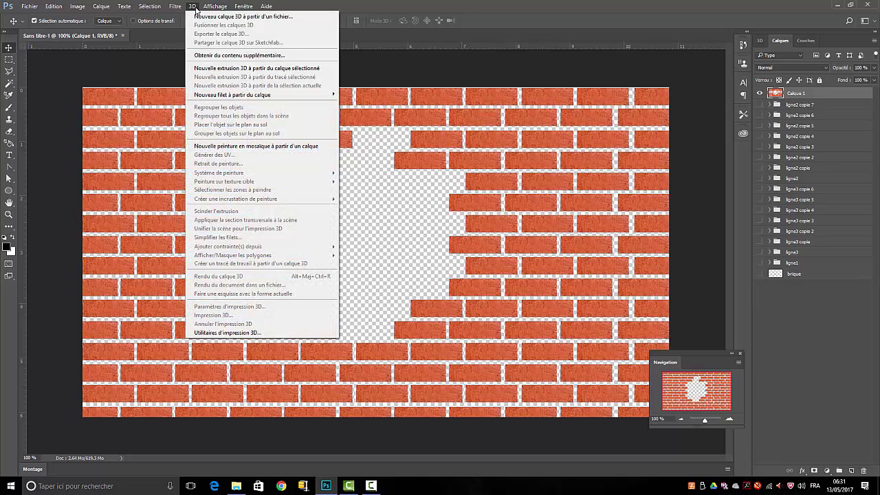
left_click(212, 72)
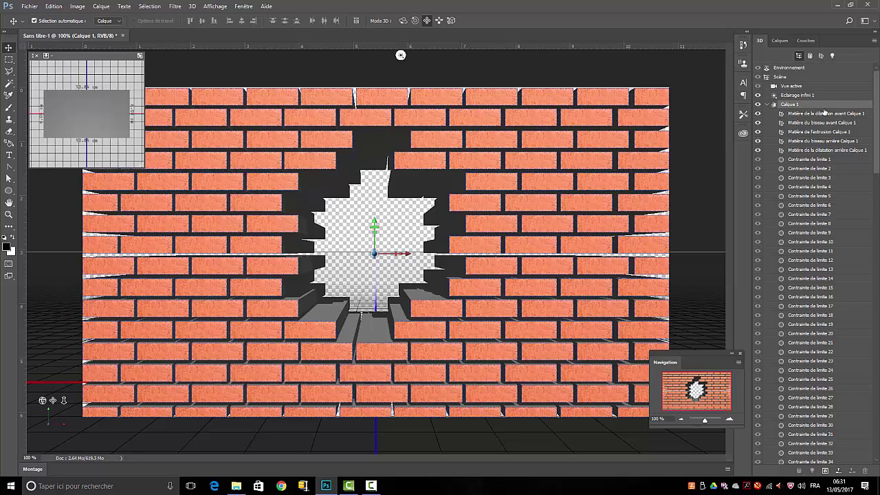
double_click(776, 106)
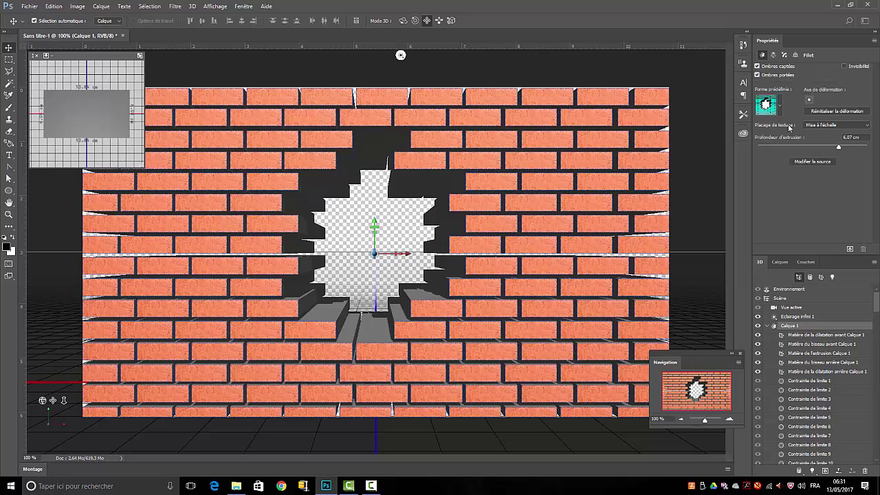
left_click_drag(838, 147, 819, 155)
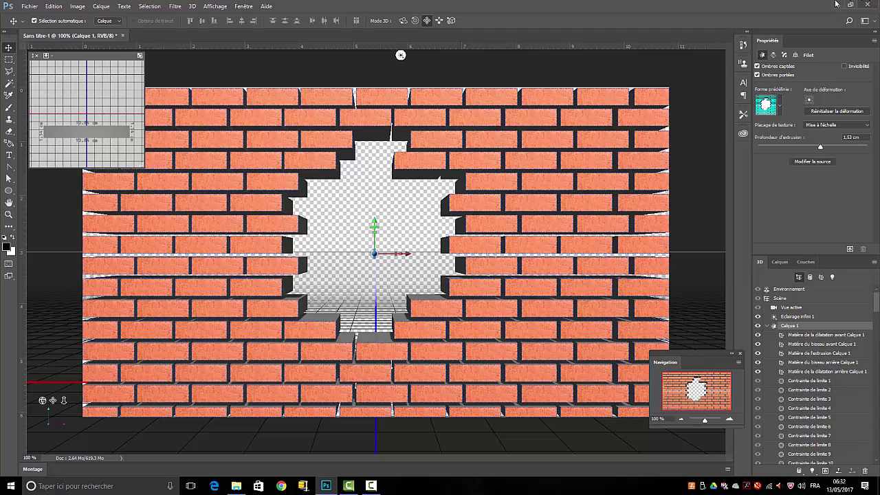
Rasterize the extruded 3D wall layer "Calque 1" into a normal pixel layer
left_click(781, 264)
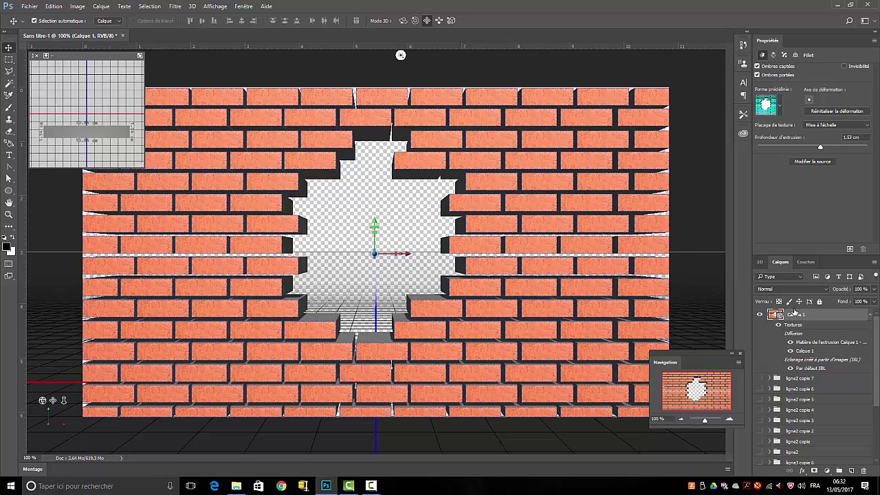
right_click(794, 320)
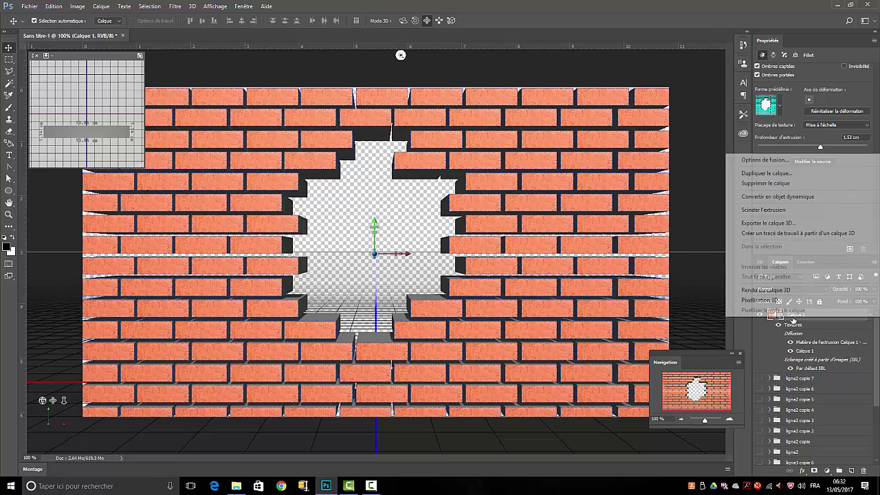
left_click(766, 302)
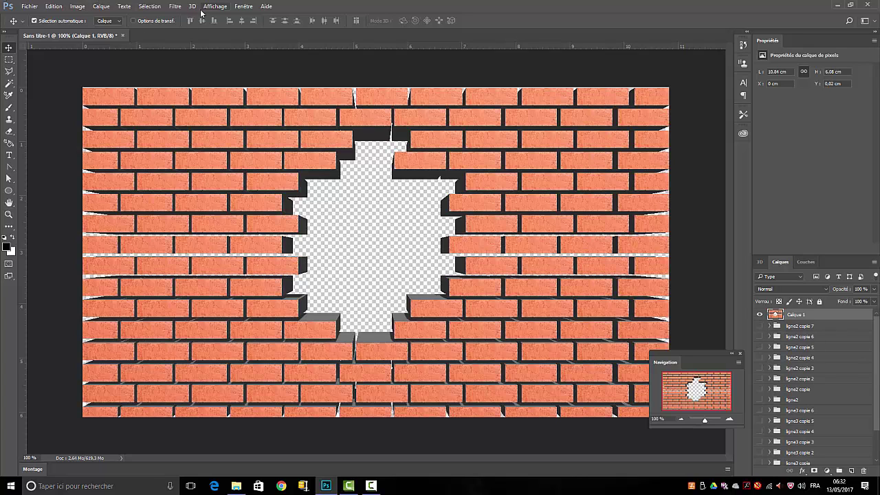
Apply the Sphérisation distortion filter to the wall layer with a value of 21 % in Normal mode
left_click(174, 7)
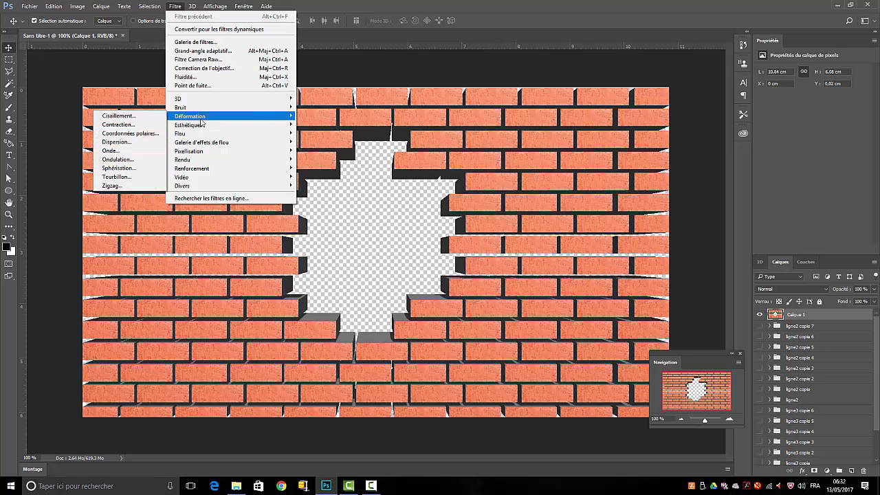
mouse_move(192, 171)
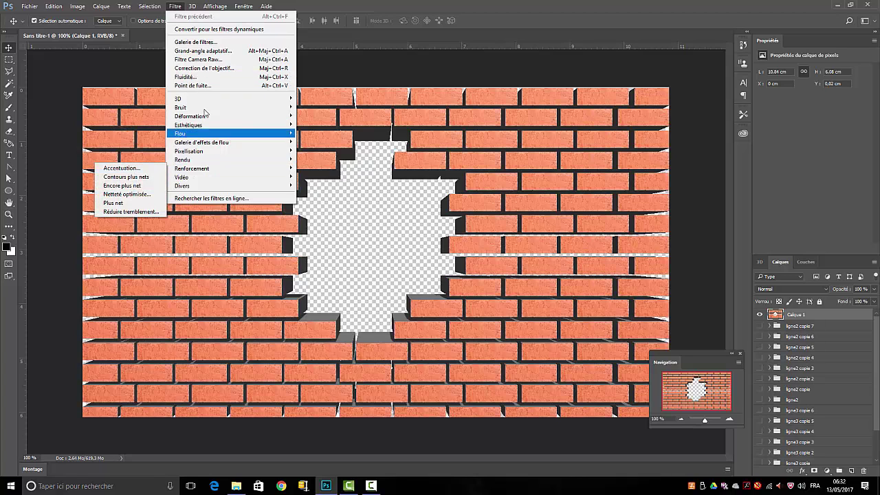
mouse_move(206, 120)
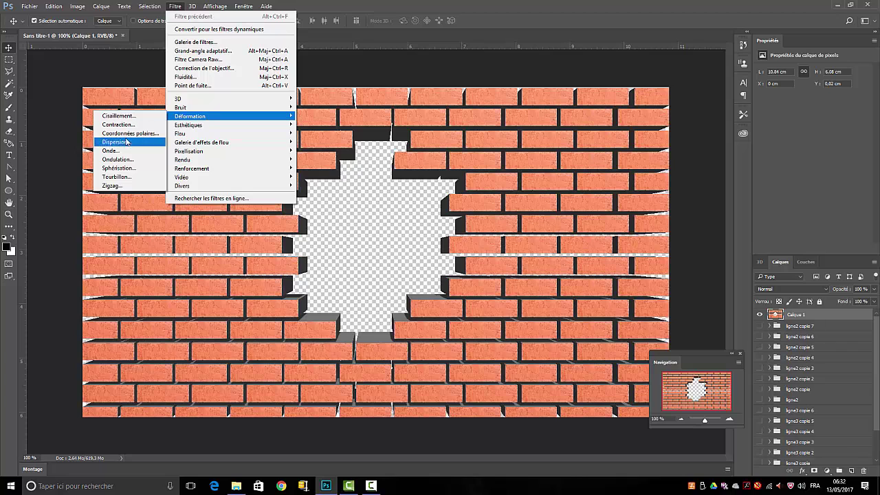
left_click(131, 168)
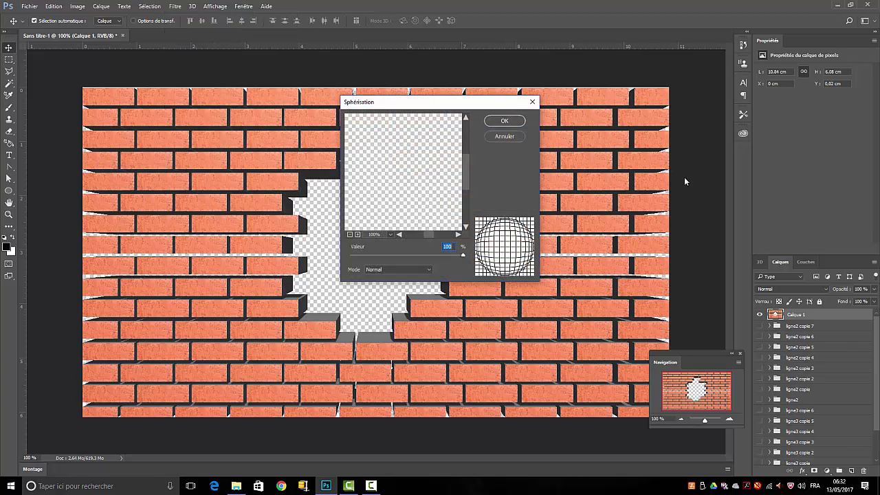
left_click(349, 234)
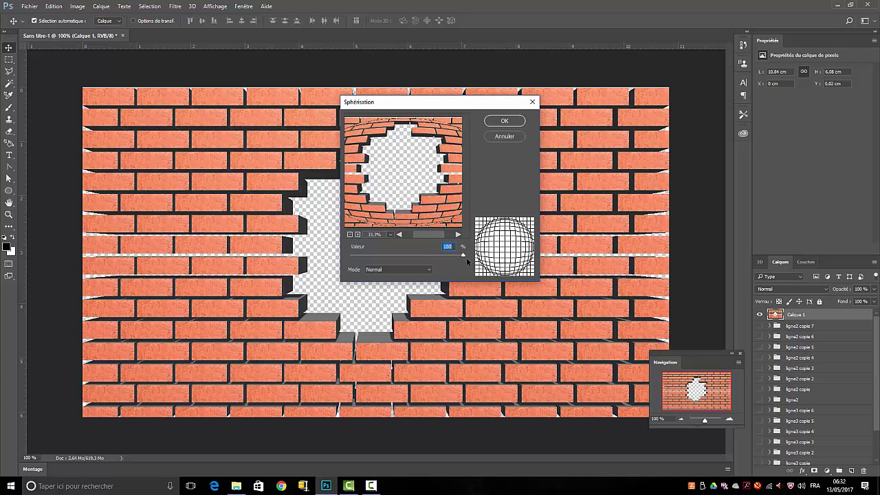
left_click_drag(463, 256, 413, 256)
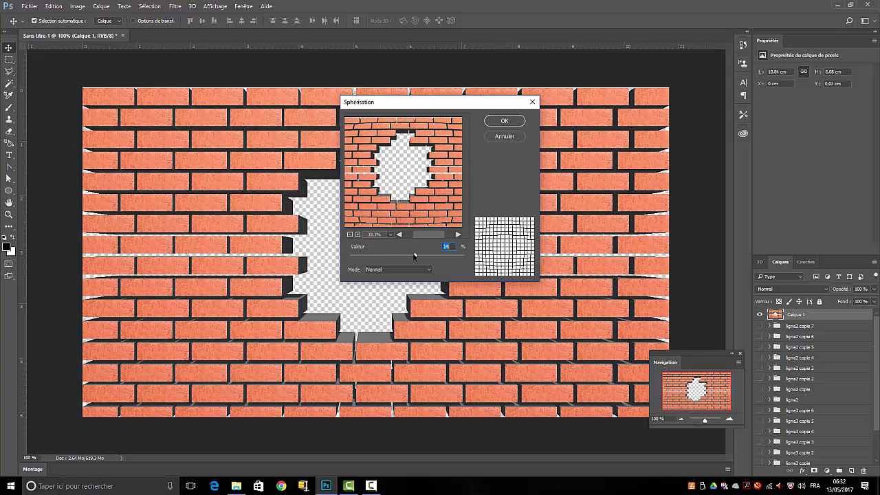
left_click_drag(413, 256, 417, 255)
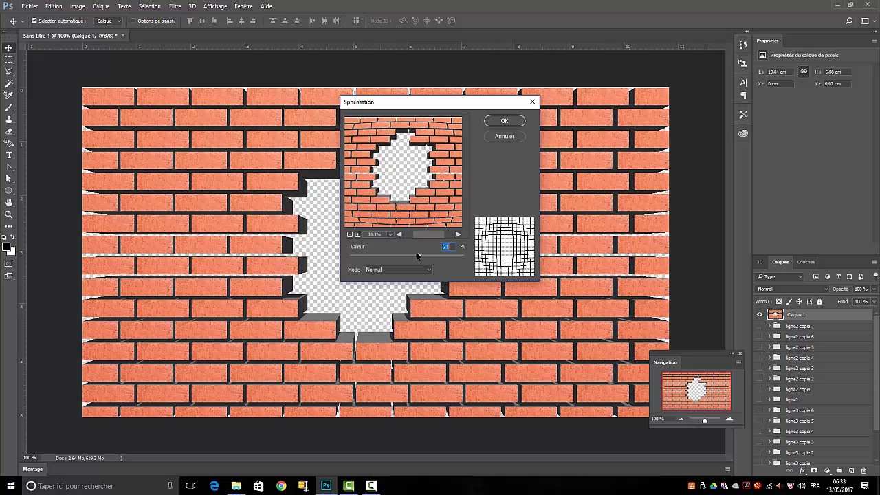
left_click(505, 122)
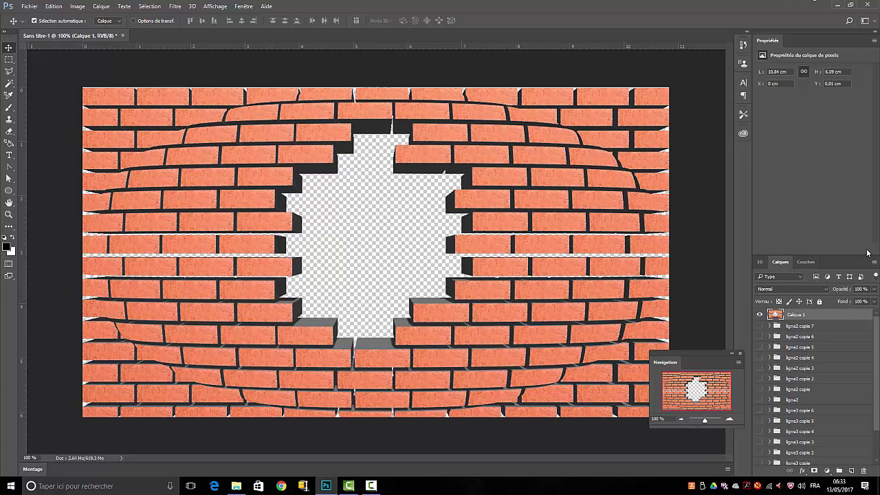
Undock and lengthen the layer list, and show and select the hidden "brique" layer
left_click_drag(835, 261, 819, 139)
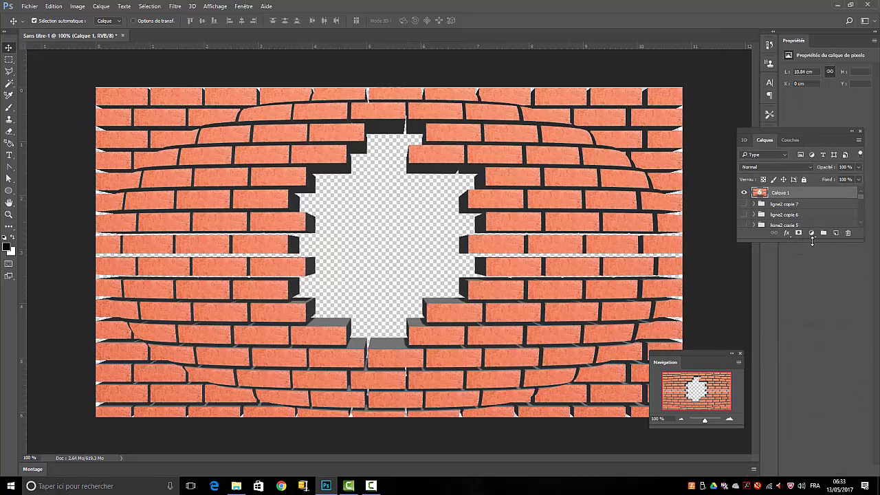
left_click_drag(812, 240, 808, 412)
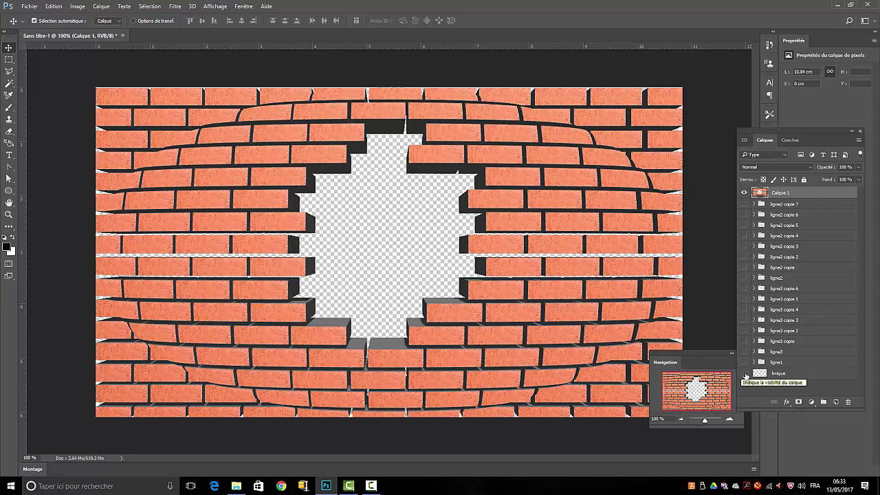
left_click(745, 375)
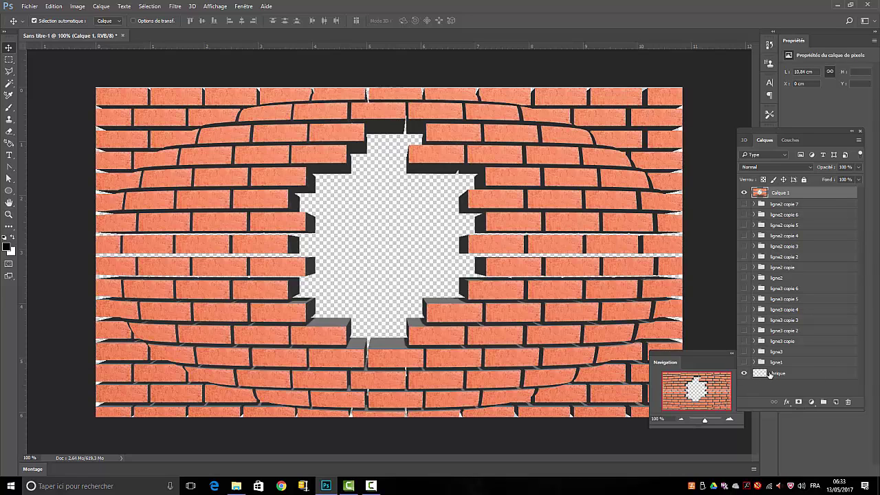
left_click(770, 375)
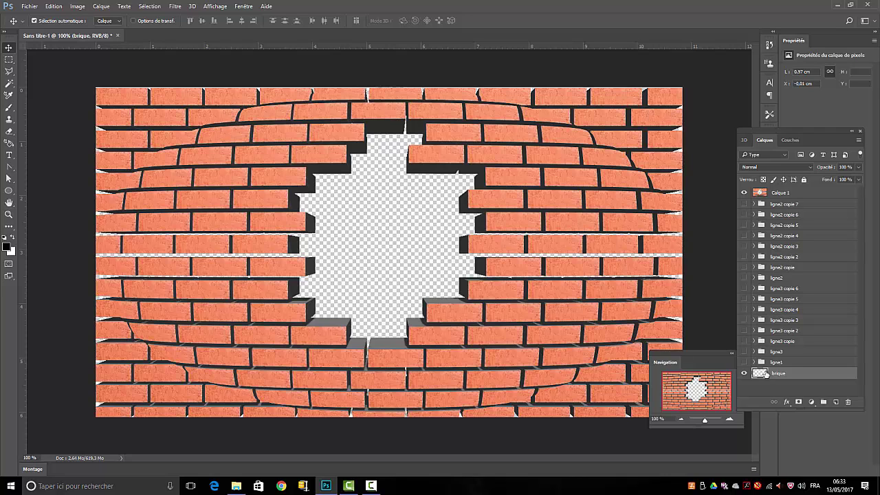
Move the single brick into the middle of the wall's hole, at about X 4,93 cm, hiding "Calque 1" while grabbing it
left_click(7, 46)
left_click(744, 193)
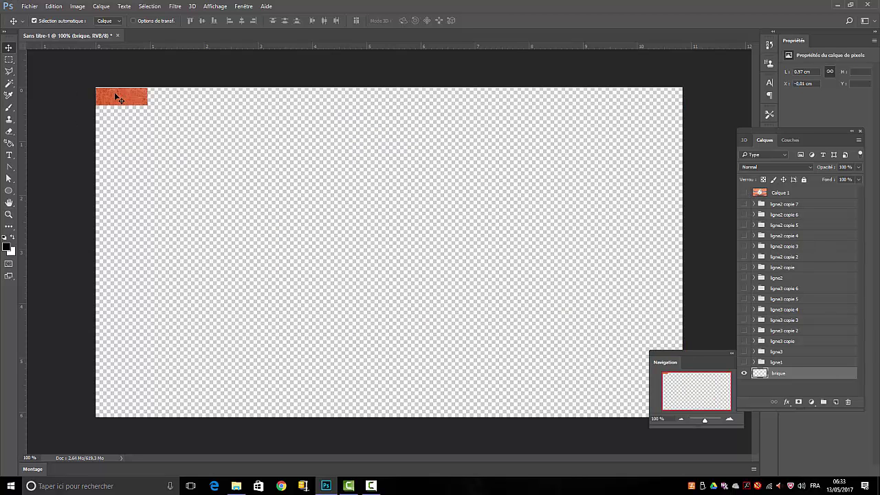
left_click_drag(115, 92, 419, 233)
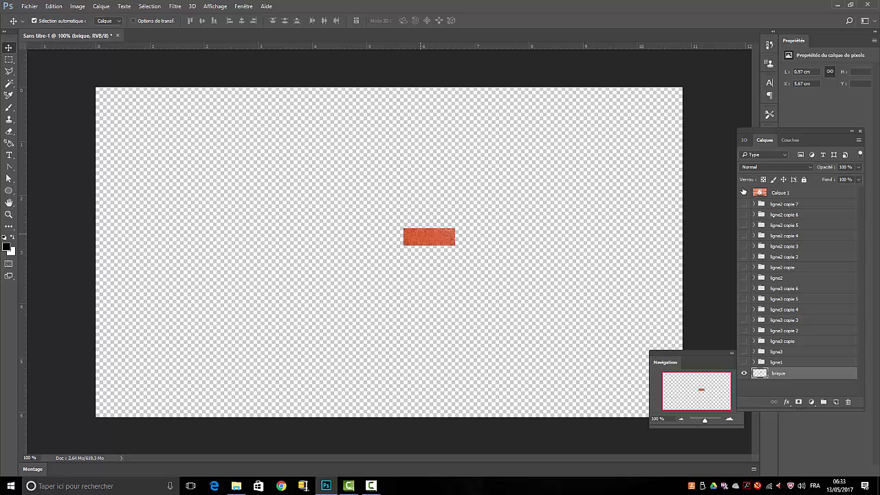
left_click(743, 192)
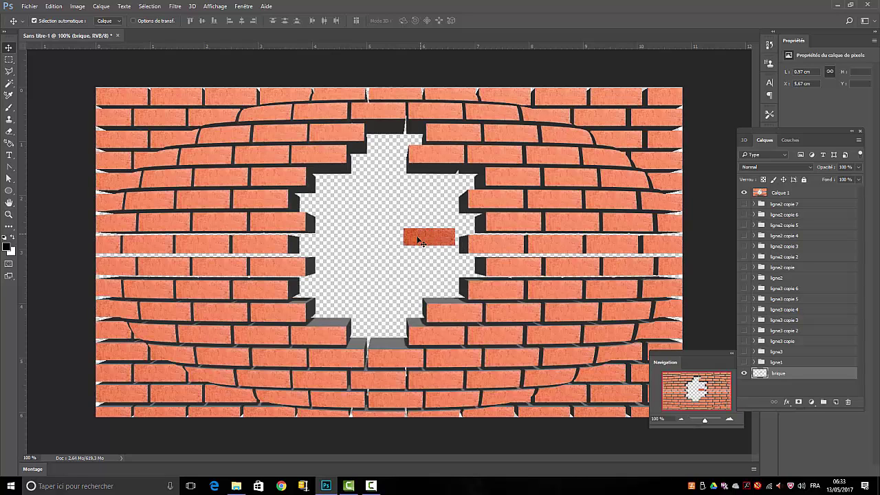
left_click_drag(417, 238, 377, 239)
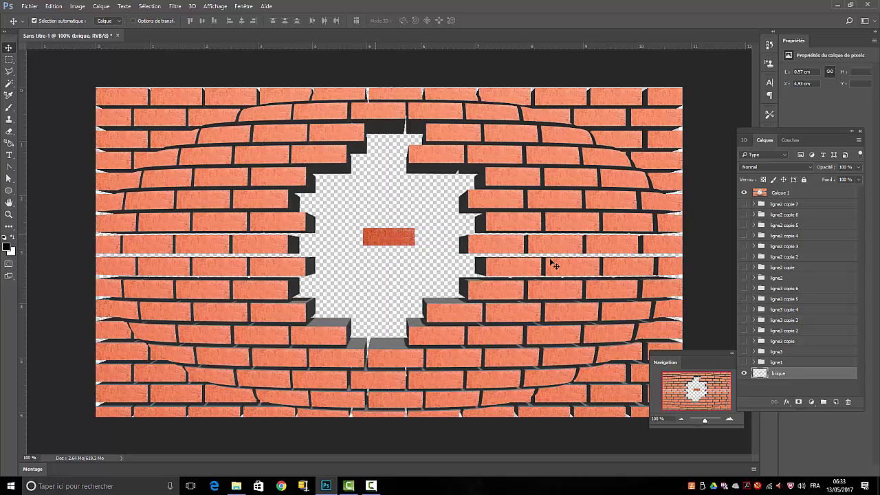
Create a 3D extrusion from the "brique" layer and rotate and slightly enlarge the brick so its top and side show
left_click(191, 6)
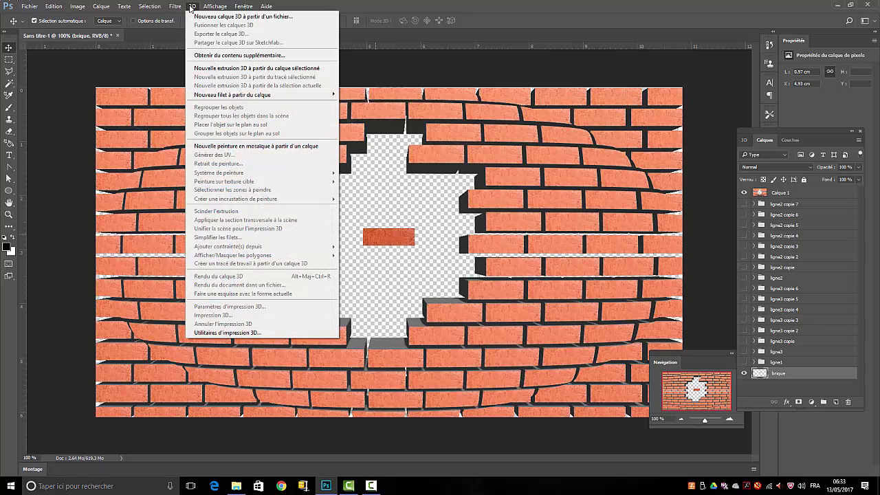
left_click(229, 69)
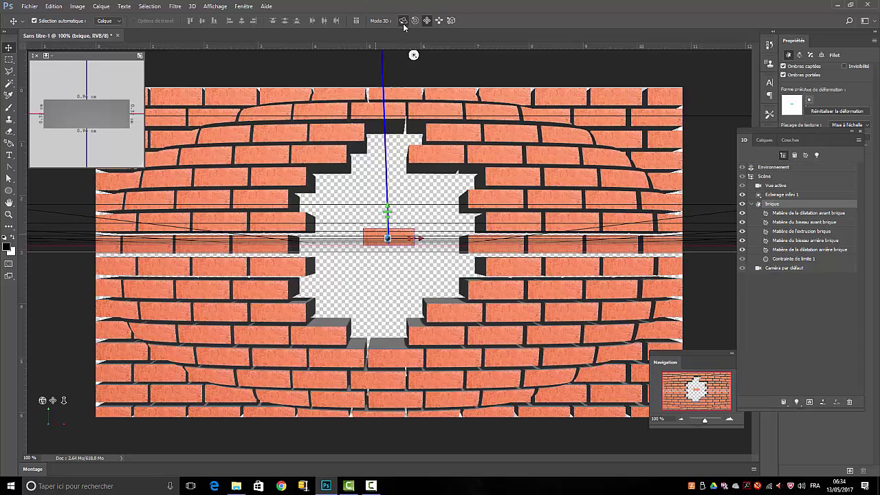
left_click_drag(398, 192, 318, 232)
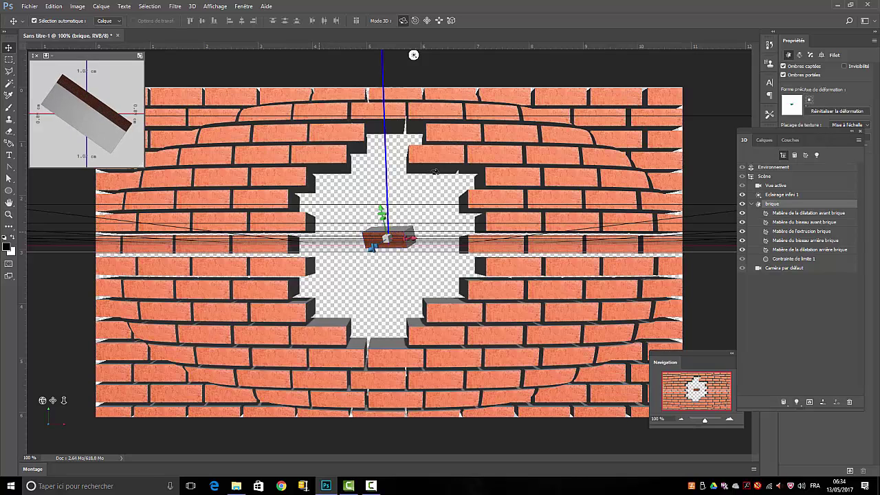
left_click(451, 22)
left_click_drag(433, 210, 438, 200)
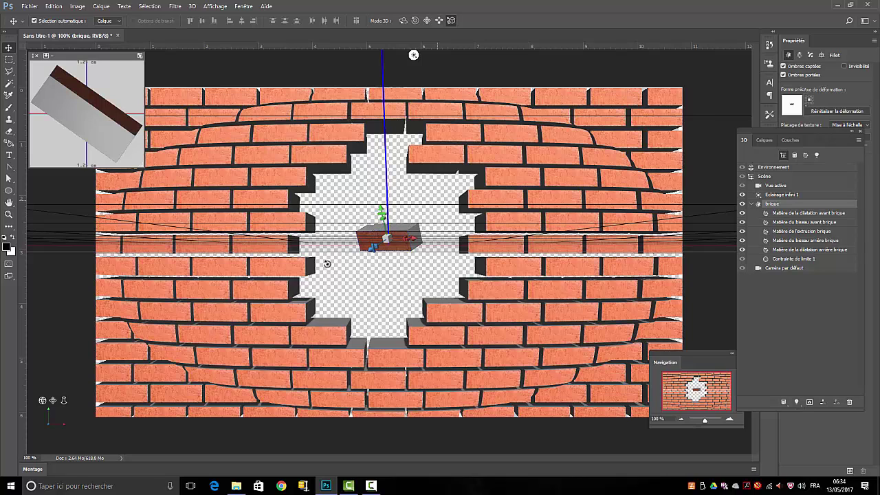
Set the diffuse colour of the brick's extrusion material to orange-brown, RGB 218, 120, 76
left_click(768, 214)
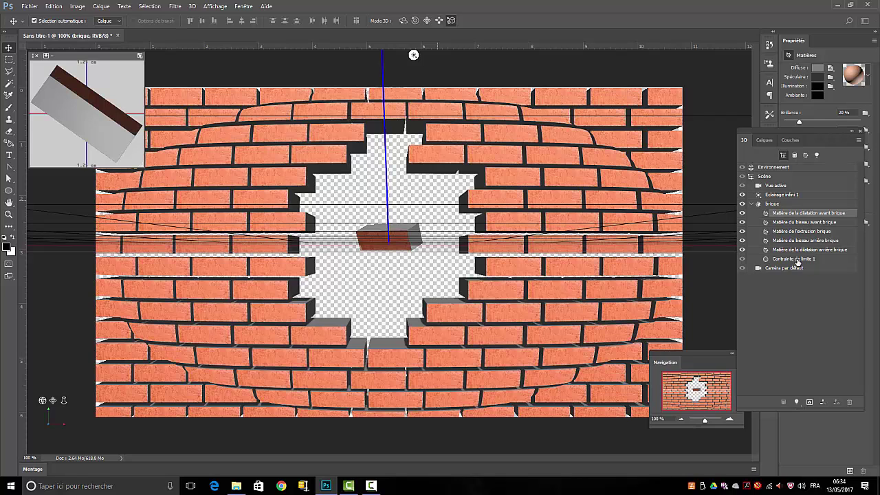
left_click(783, 233)
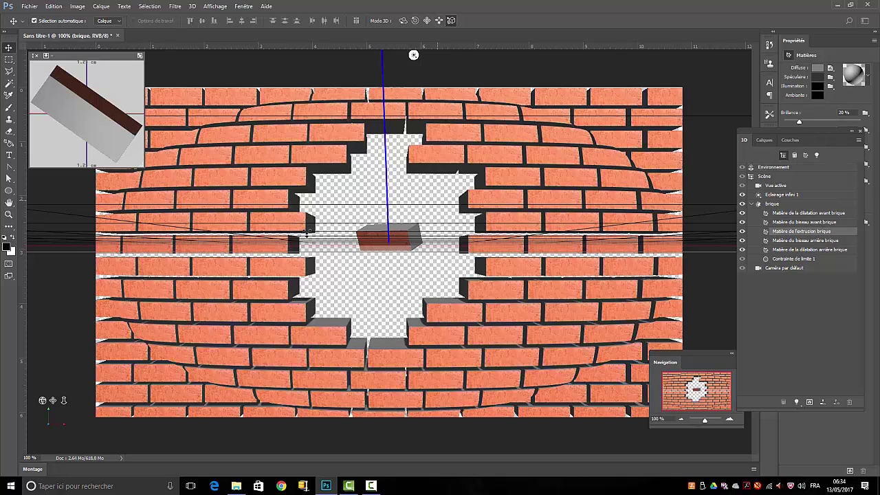
left_click(818, 68)
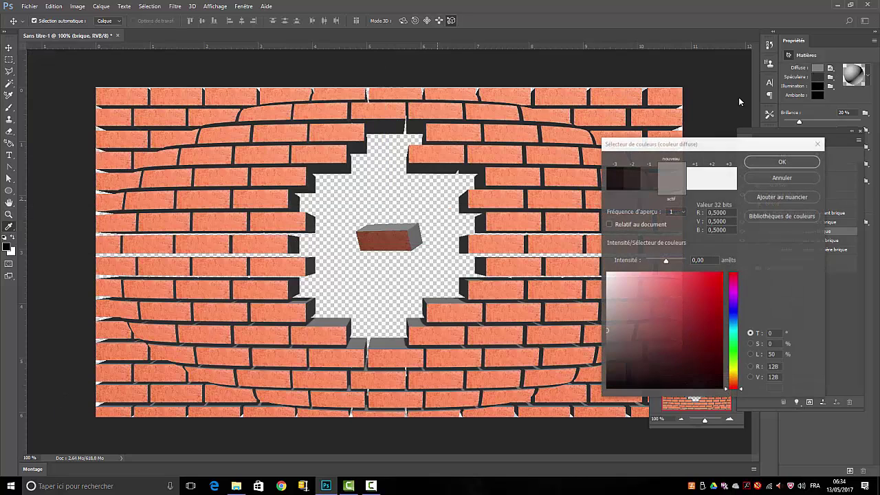
left_click(503, 149)
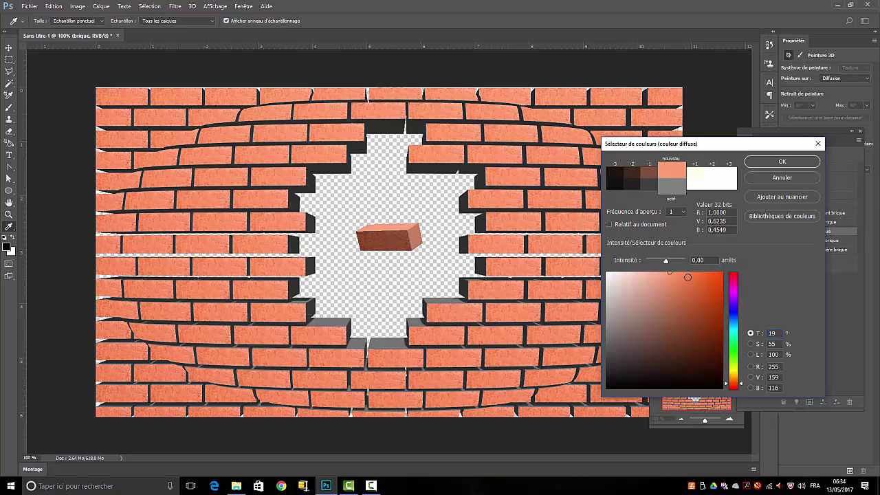
left_click(685, 328)
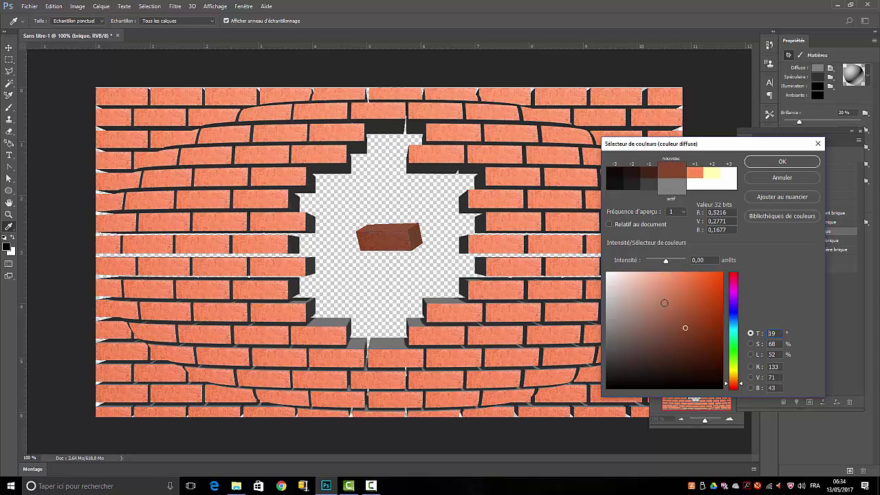
left_click(682, 290)
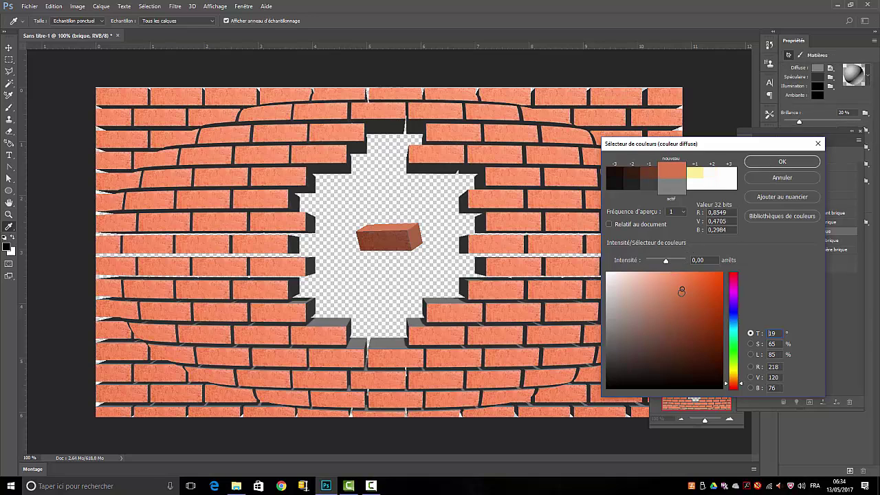
left_click(781, 164)
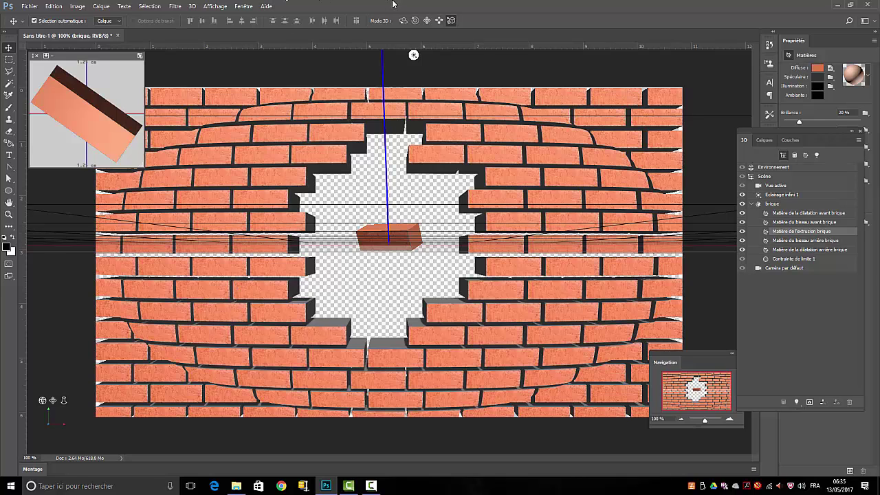
Pan the 3D view to bring the brick to the hole's left edge and place the "brique" layer directly below "Calque 1"
left_click(426, 22)
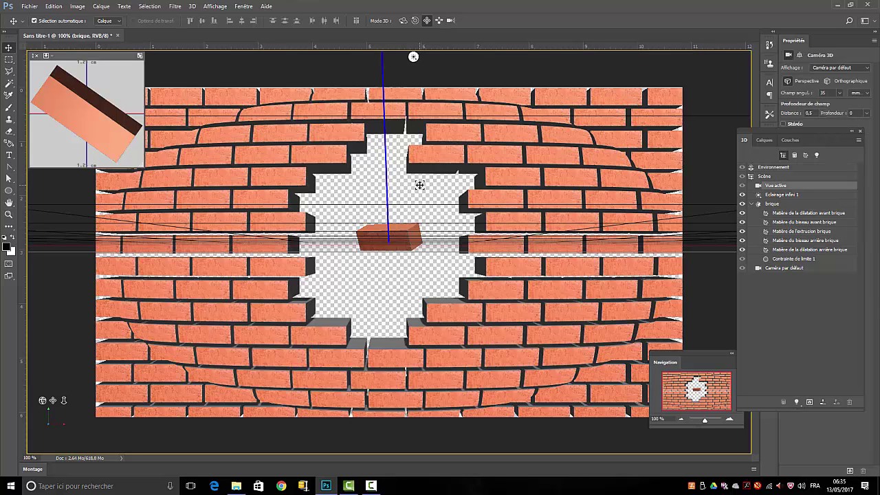
left_click_drag(535, 71, 303, 90)
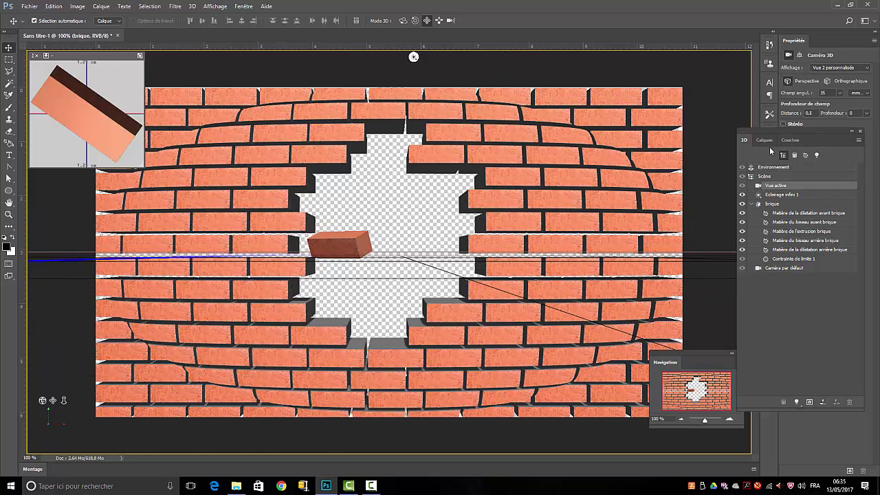
left_click(765, 141)
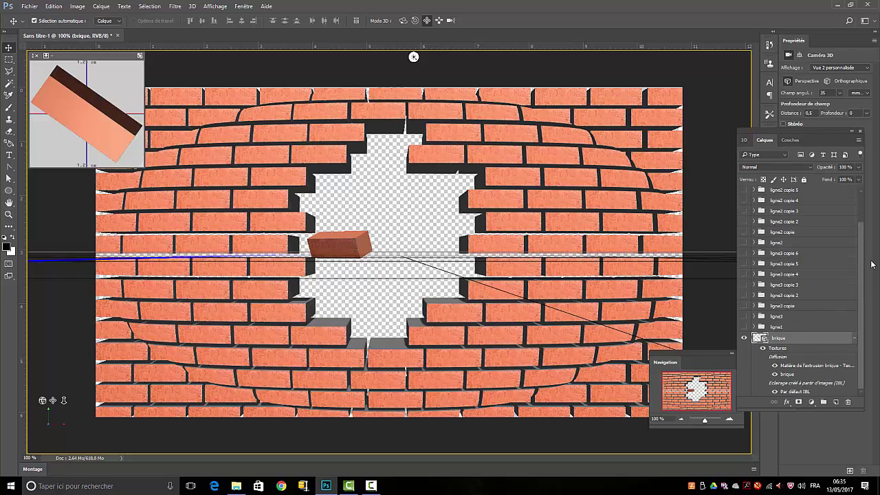
left_click_drag(859, 258, 857, 219)
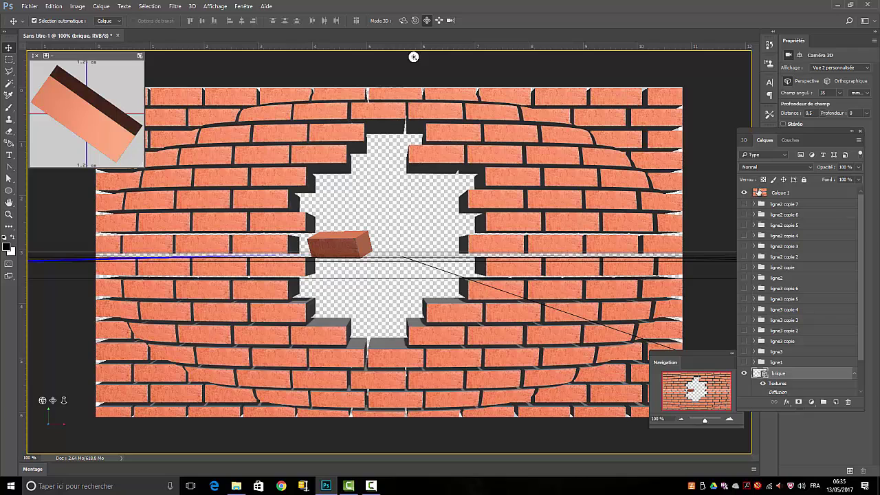
left_click_drag(779, 380, 792, 199)
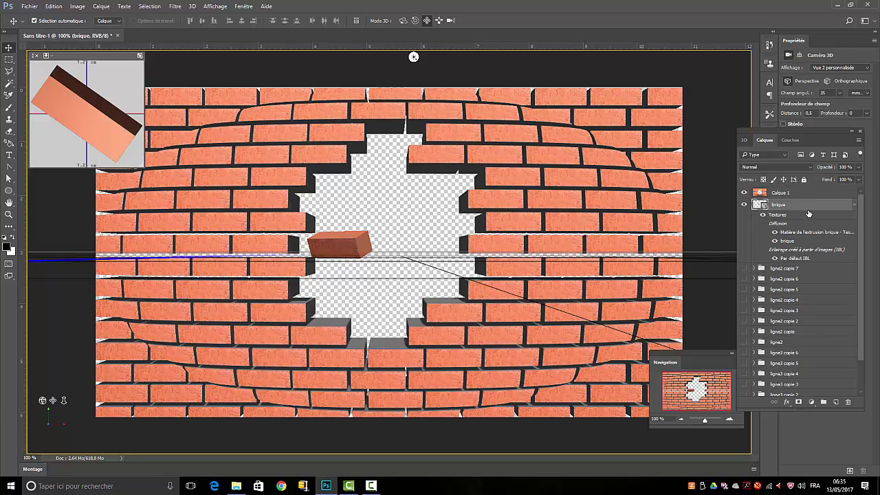
Place the "brique" layer above "Calque 1" and pan the 3D view so the brick overlaps the hole's left edge
left_click(789, 192)
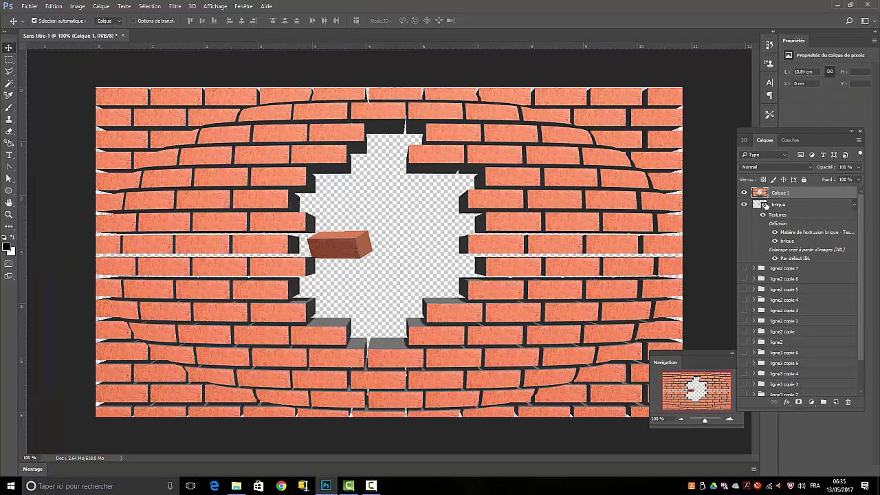
left_click_drag(789, 204, 789, 191)
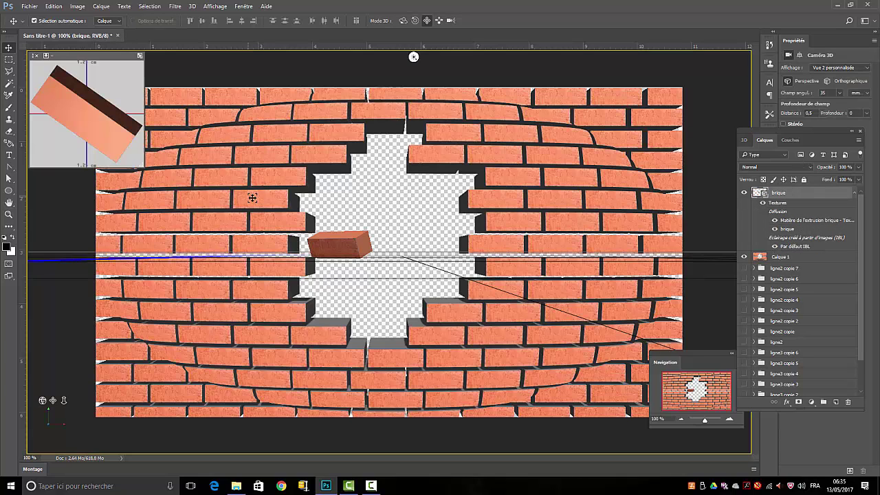
left_click_drag(388, 212, 282, 204)
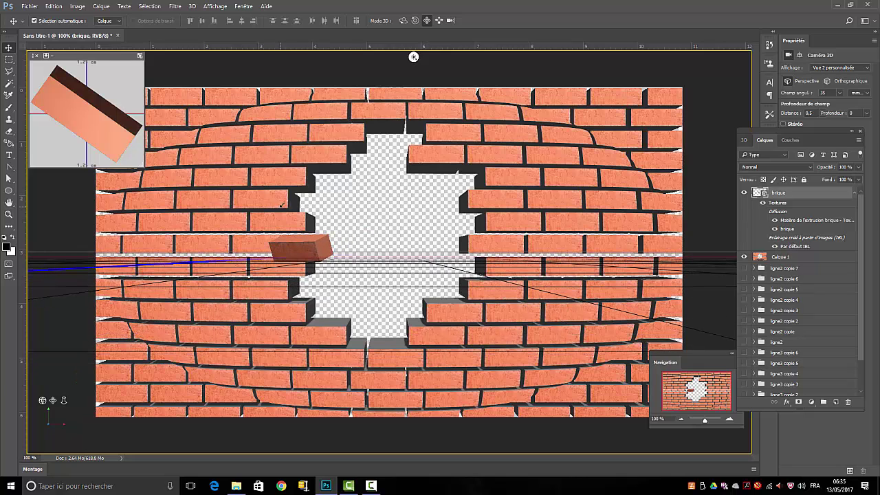
Orbit the 3D camera so the brick is seen end-on, and shift it onto the wall just left of the hole
left_click(404, 21)
left_click_drag(383, 216, 303, 227)
left_click_drag(150, 56, 327, 215)
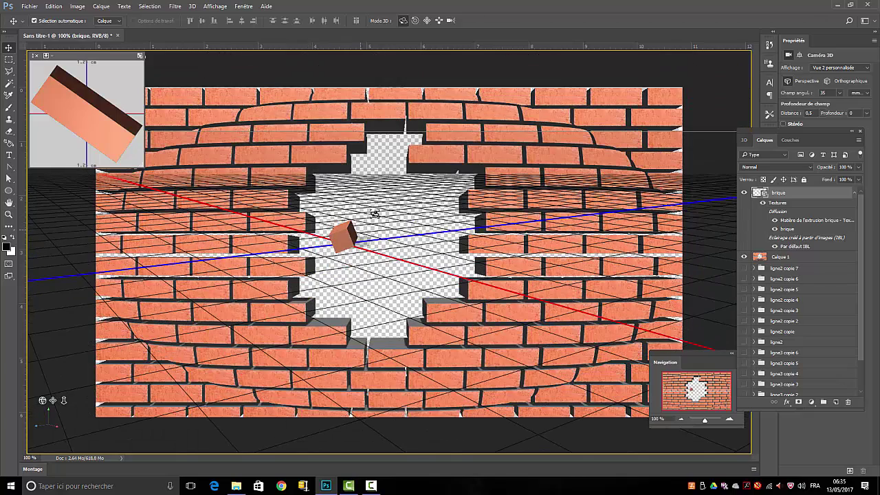
left_click(427, 20)
left_click_drag(363, 236, 310, 224)
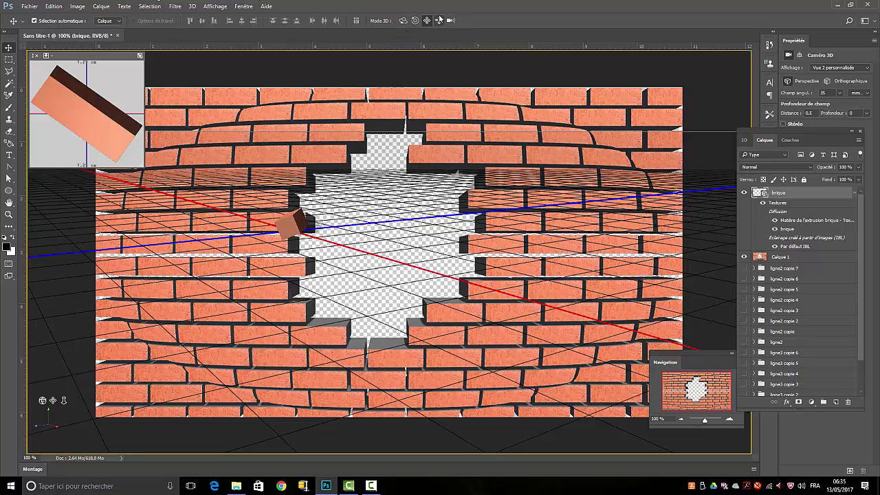
left_click(438, 21)
left_click_drag(378, 162, 326, 166)
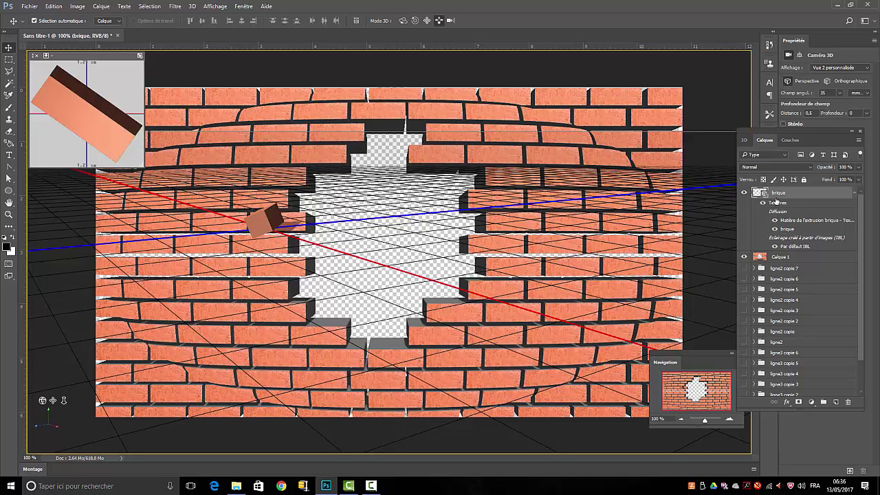
Rotate the "brique" mesh so its end face and long dark side show, and check it with "Calque 1" selected
left_click(744, 140)
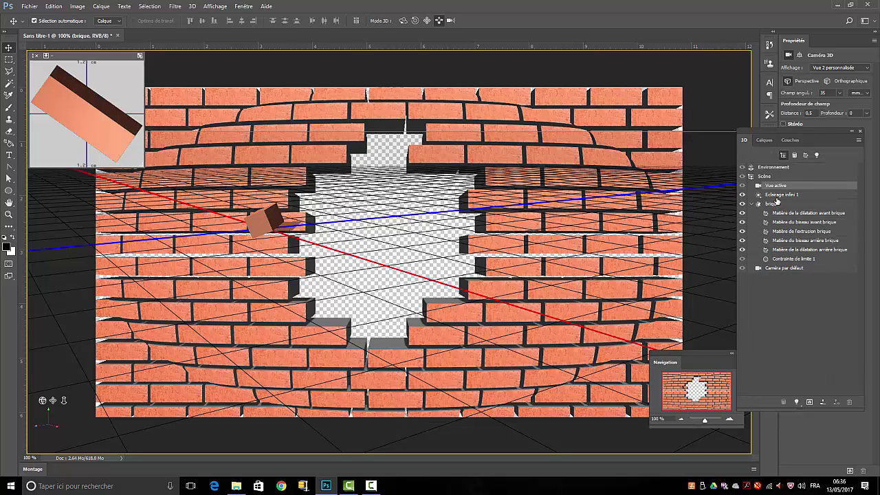
left_click(774, 204)
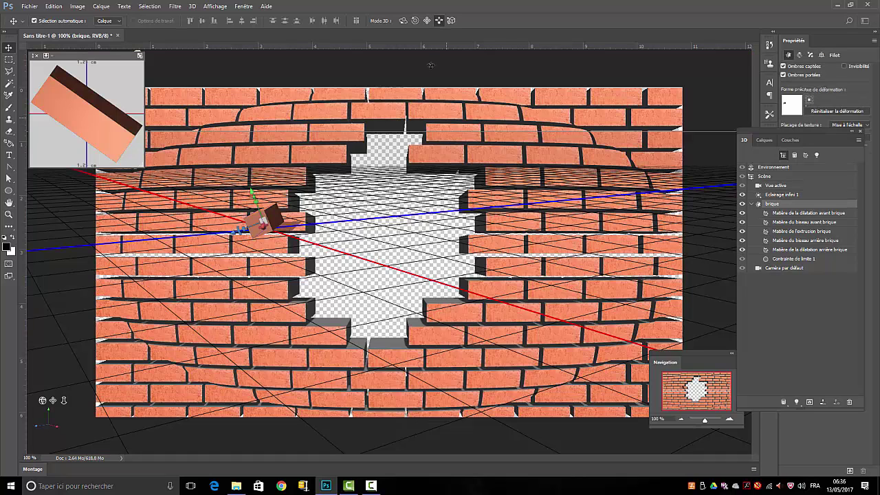
left_click(403, 20)
left_click_drag(447, 229, 324, 148)
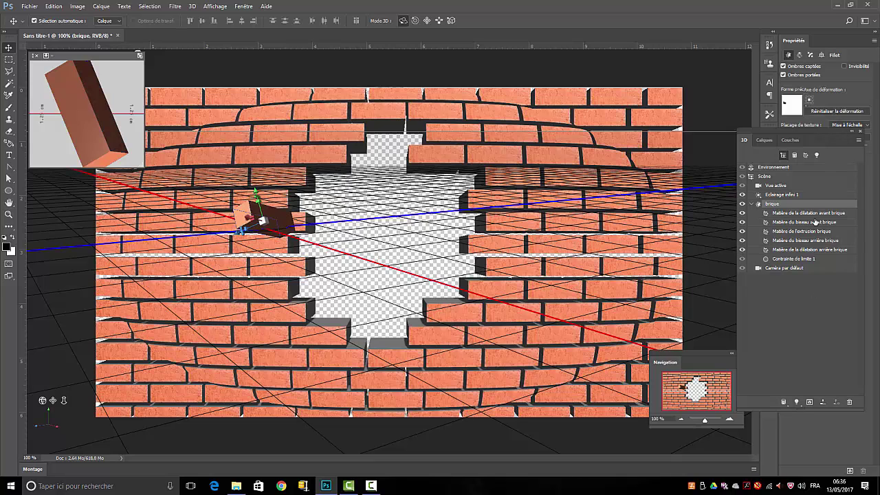
left_click(764, 141)
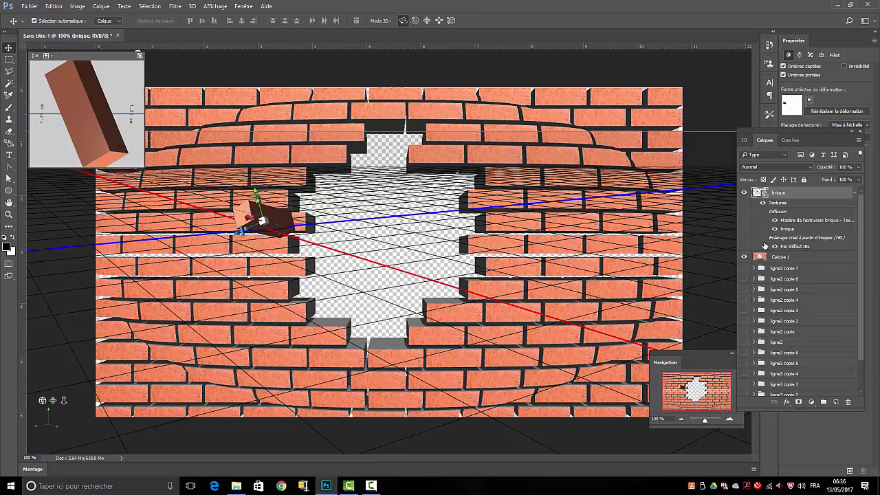
left_click(789, 259)
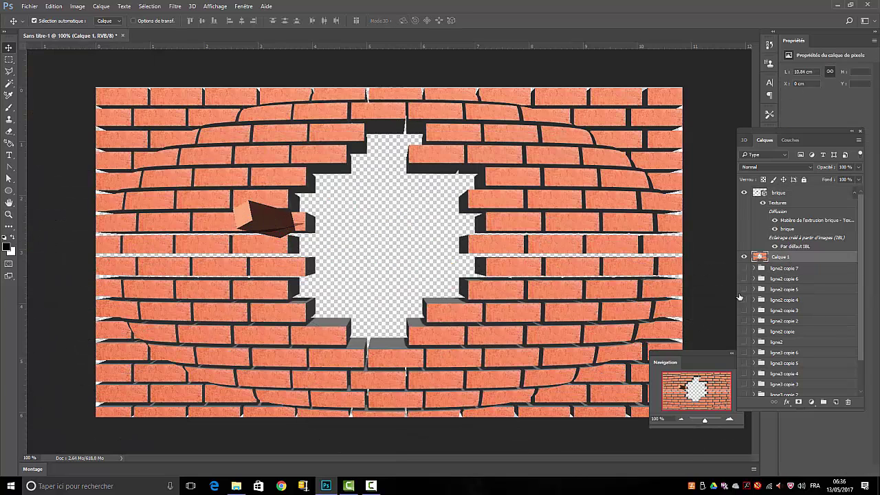
Duplicate the "brique" layer and move the copy to the hole's upper-left edge, rolling it slightly
left_click(793, 197)
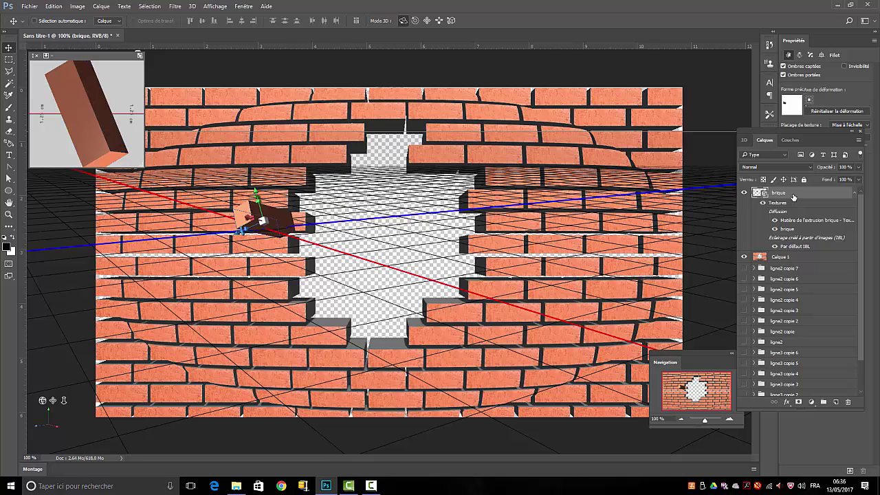
key("ctrl+j")
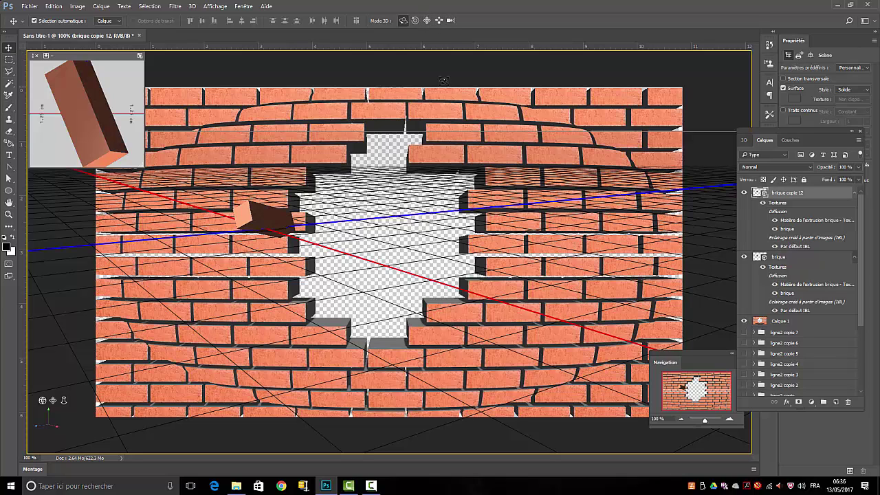
left_click(426, 21)
left_click_drag(268, 222, 456, 5)
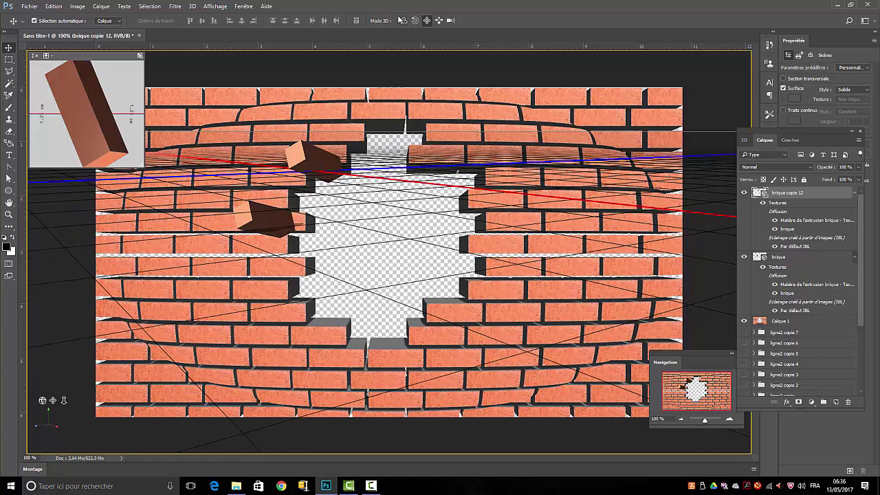
left_click(414, 20)
left_click_drag(346, 80, 369, 71)
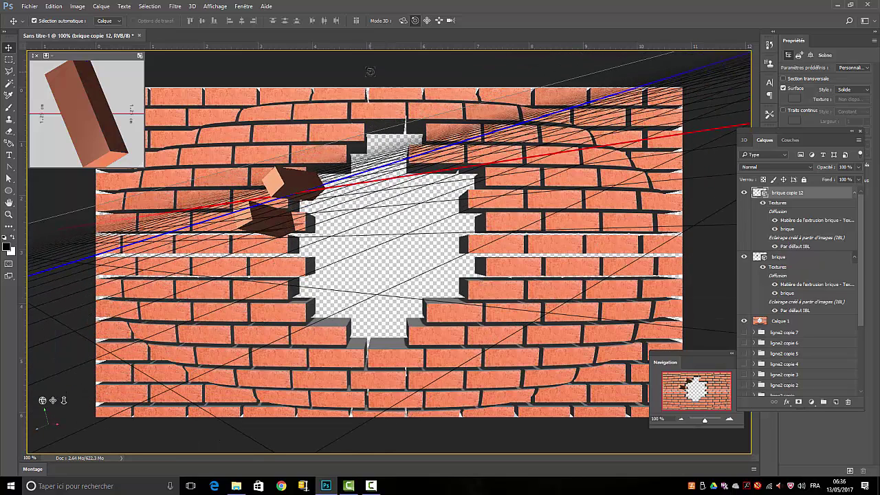
left_click(427, 20)
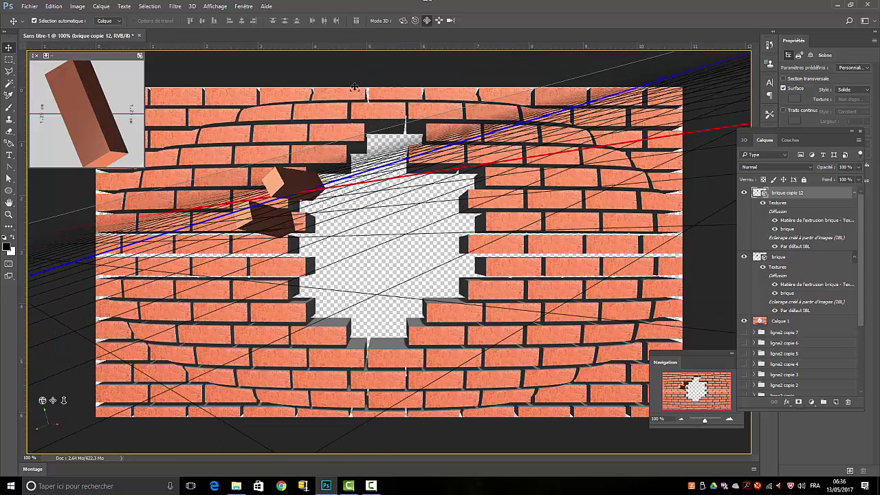
left_click_drag(284, 159, 284, 104)
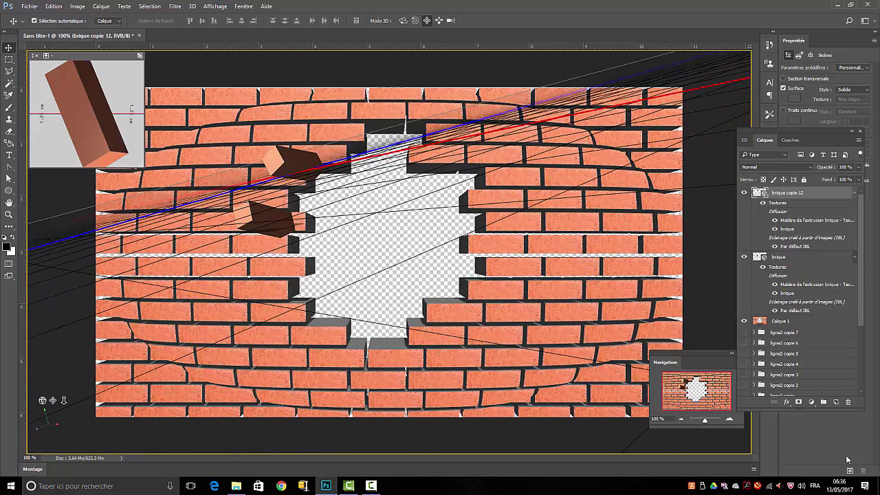
Turn off the original "brique" layer's textures and place a duplicate of "brique copie 12" at the hole's left edge, below the original brick
left_click(763, 267)
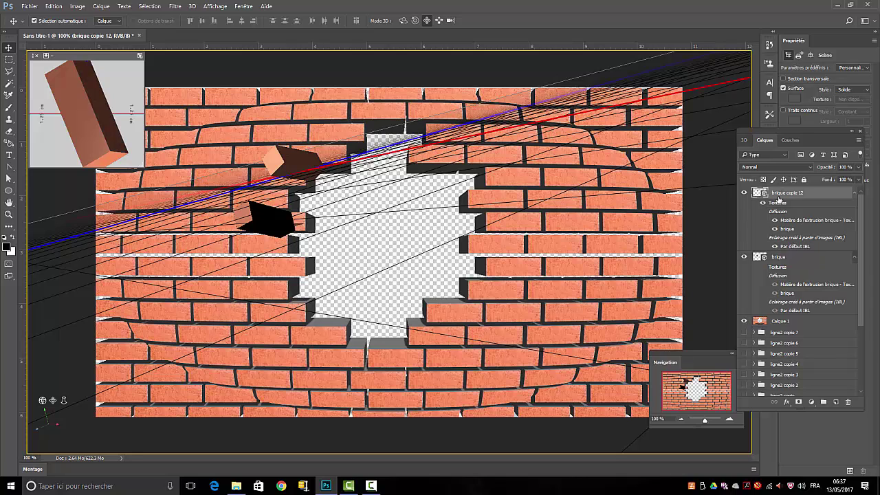
key("ctrl+j")
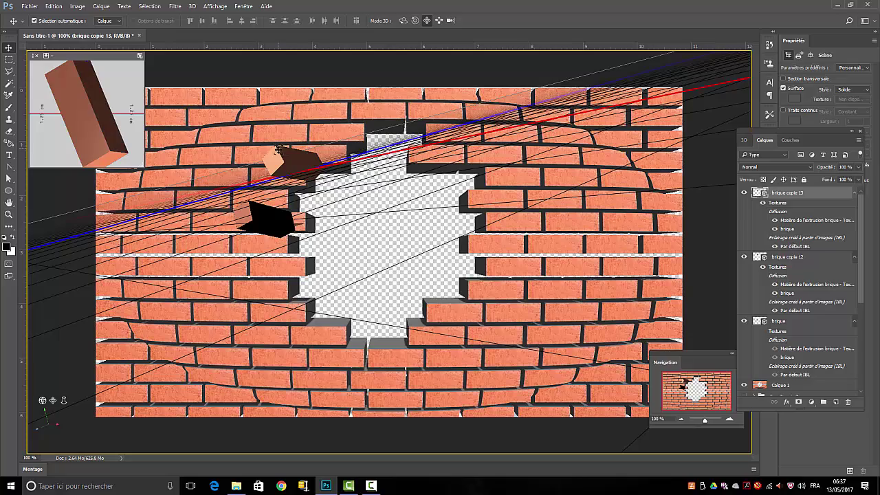
left_click_drag(278, 154, 359, 479)
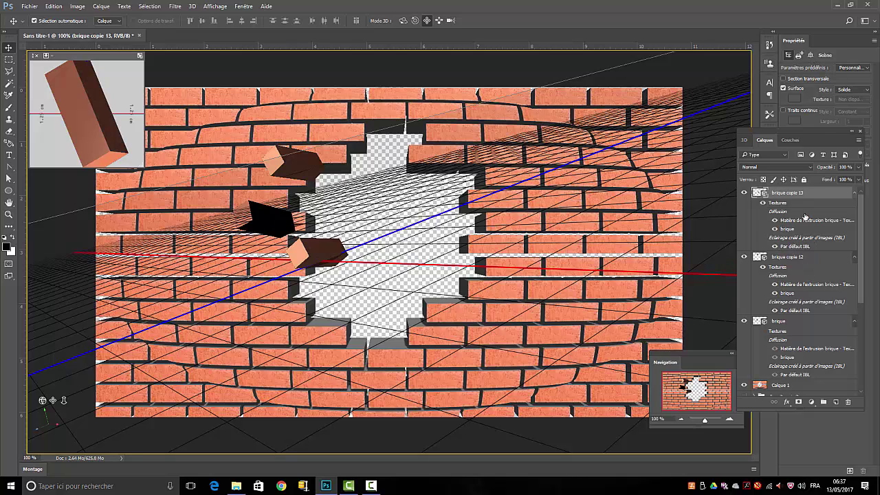
Roll the "brique" mesh in "brique copie 13" so the brick tilts down to the right
left_click(744, 140)
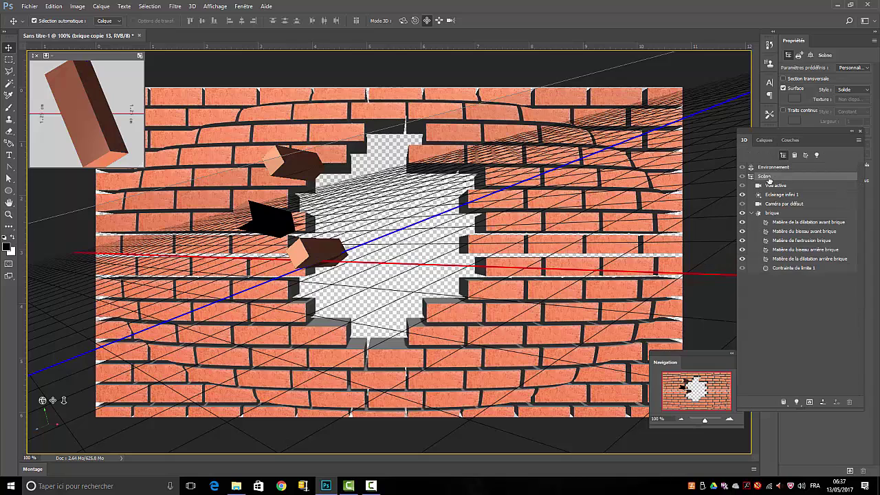
left_click(770, 213)
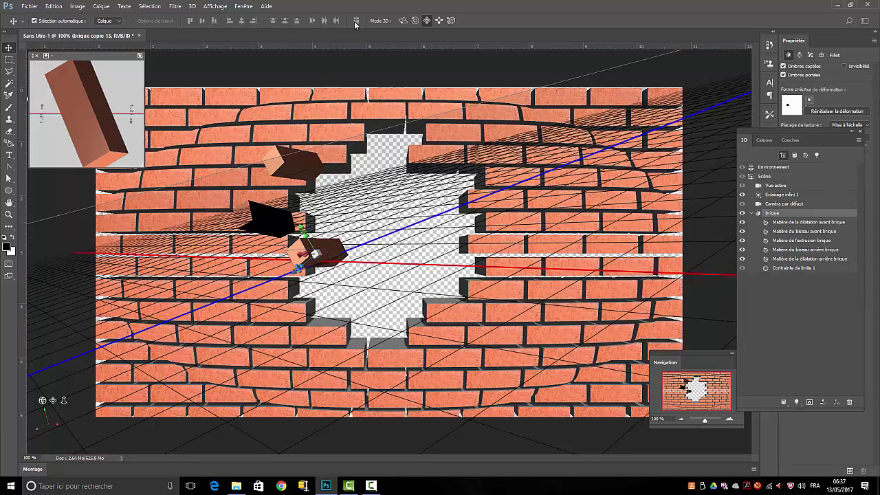
left_click(415, 21)
mouse_move(446, 181)
left_mouse_down()
mouse_move(428, 41)
mouse_move(480, 490)
mouse_move(436, 189)
left_mouse_up()
left_click_drag(407, 238, 417, 250)
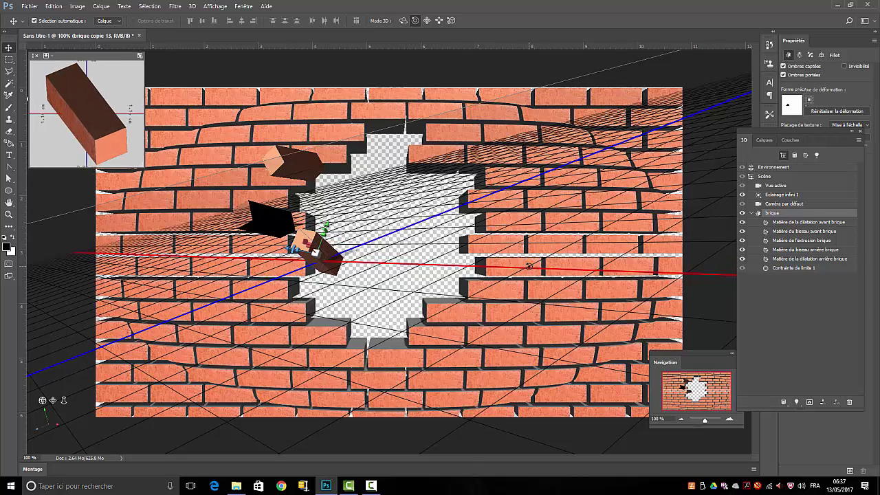
Scale the tilted brick up to roughly twice its size and move it to the wall at the hole's lower-left edge
left_click(451, 21)
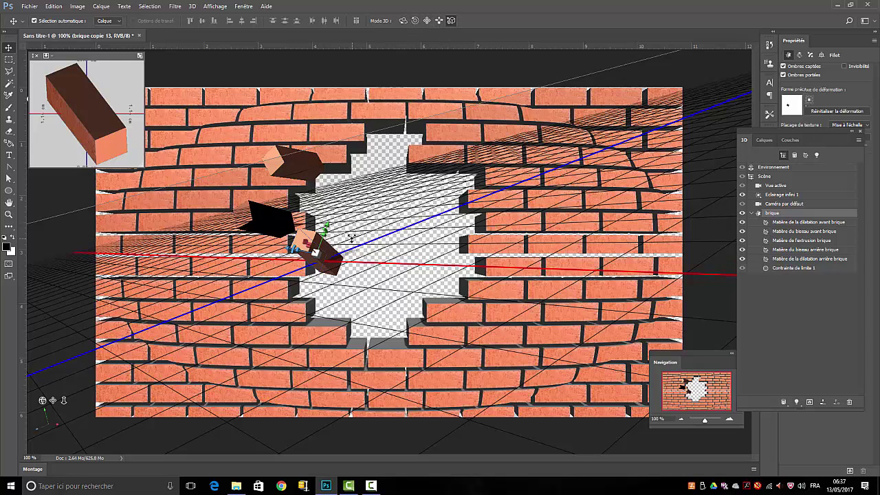
left_click_drag(352, 239, 346, 212)
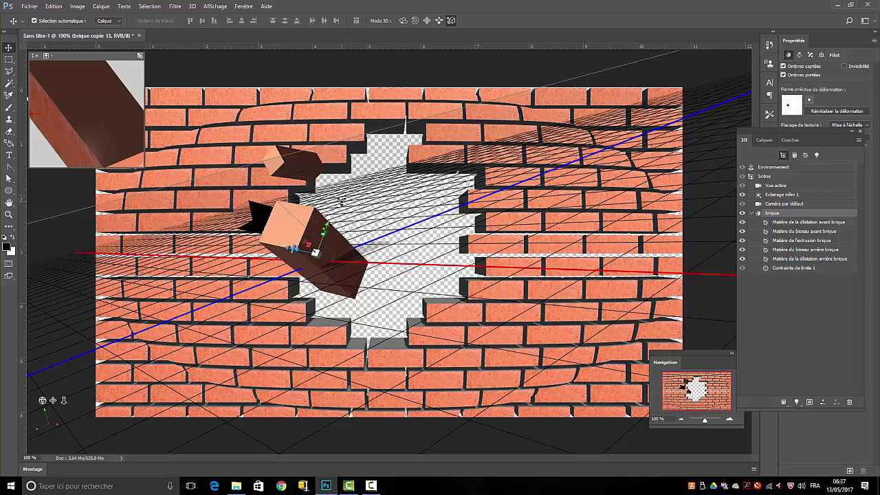
left_click(427, 21)
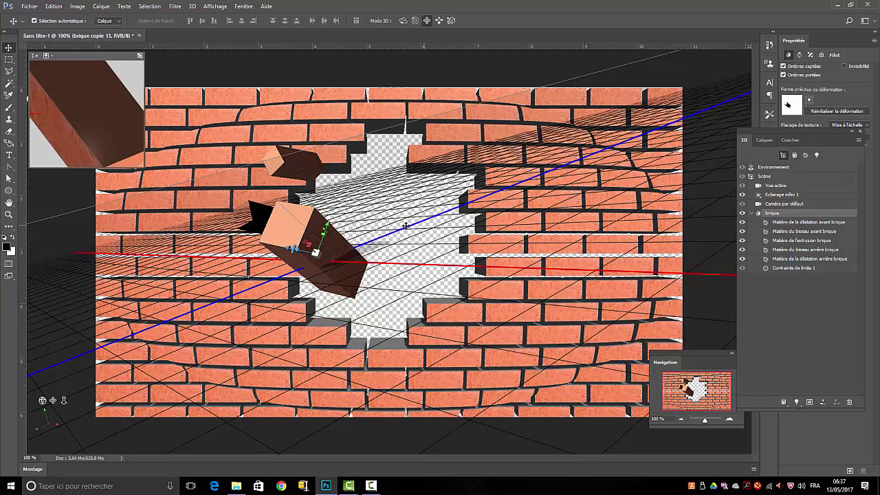
left_click_drag(405, 225, 355, 280)
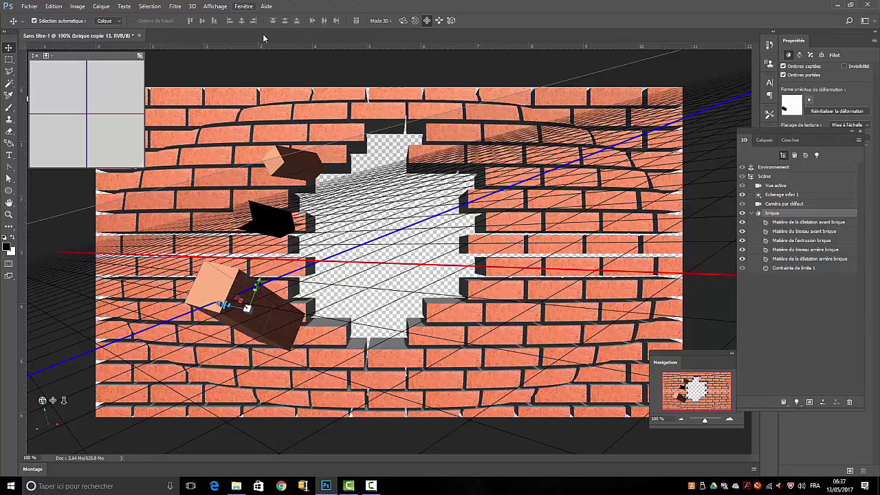
Duplicate the "brique copie 13" layer and move the copy to the hole's lower-right edge
left_click(764, 141)
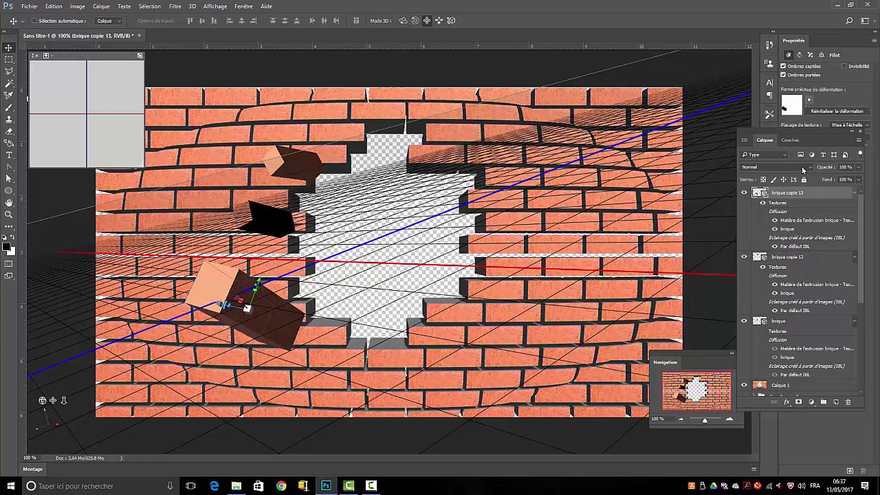
key("ctrl+j")
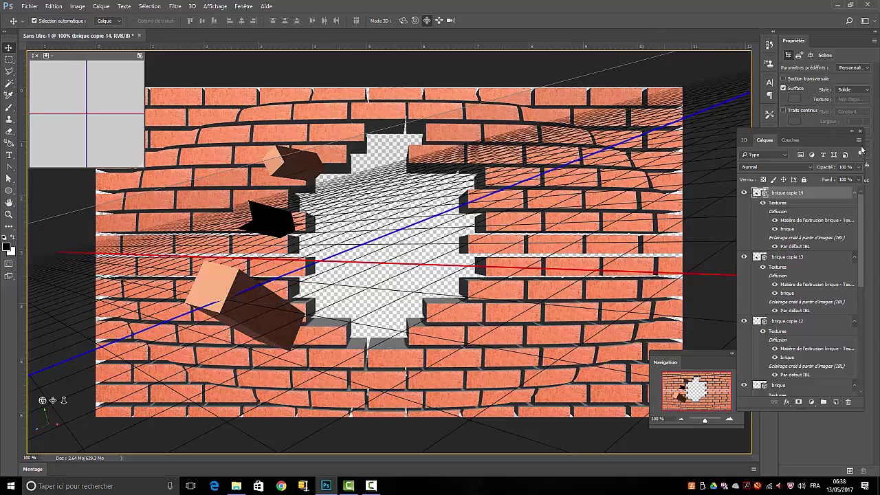
left_click(744, 140)
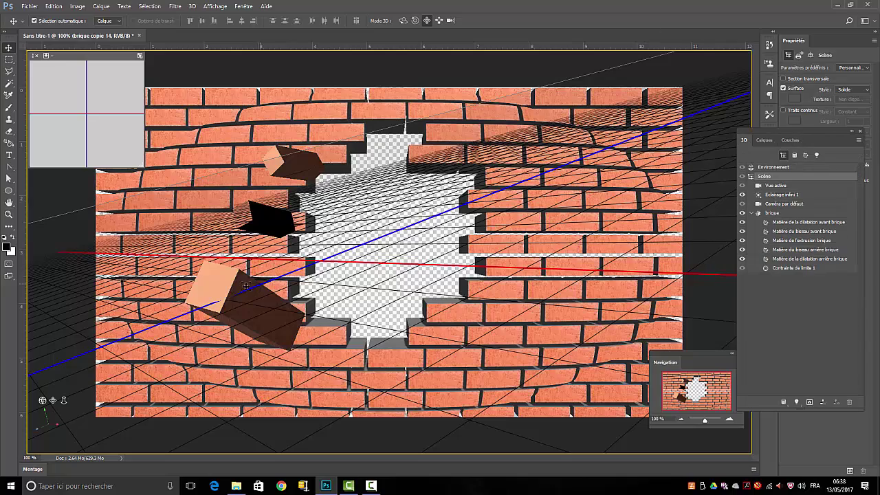
left_click_drag(293, 321, 495, 324)
Scale the lower-right brick uniformly down to about 1,38 x 0,46 x 0,46 cm and rotate it so its long face turns to the front
left_click(780, 215)
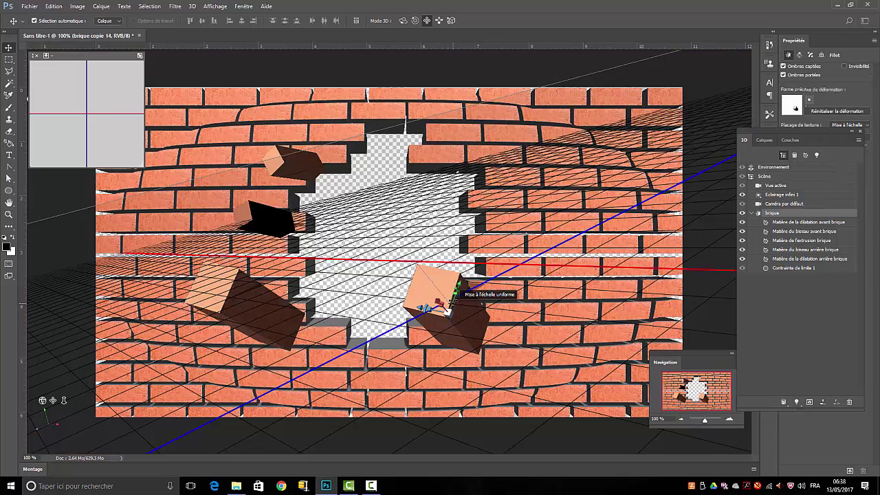
left_click_drag(447, 312, 486, 343)
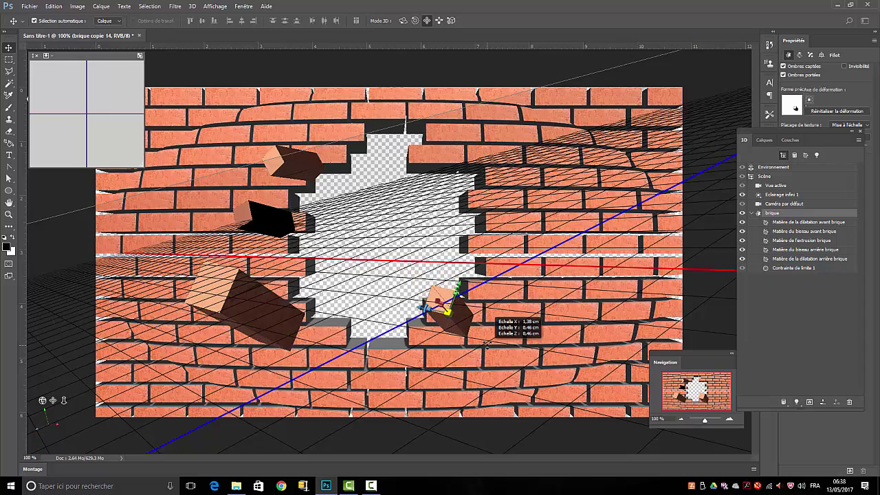
left_click(404, 21)
left_click_drag(441, 249, 572, 276)
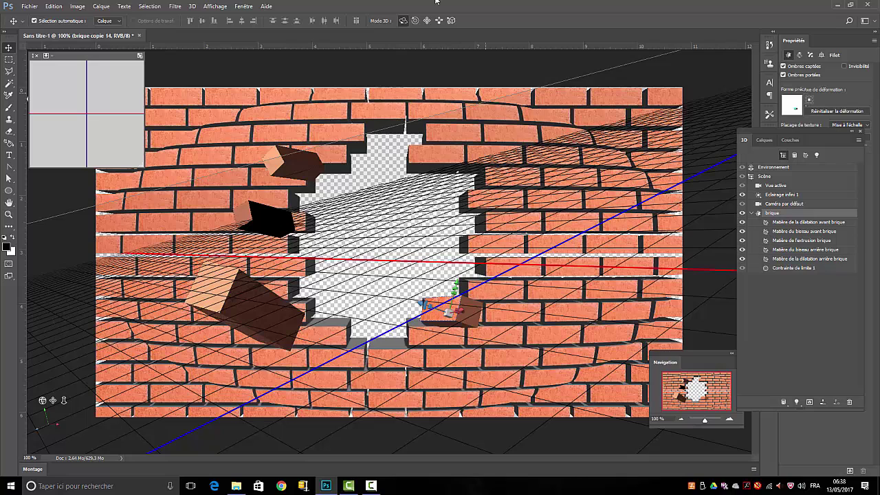
Duplicate the "brique copie 14" layer
left_click(438, 21)
mouse_move(448, 313)
left_mouse_down()
mouse_move(460, 296)
mouse_move(454, 316)
mouse_move(446, 311)
mouse_move(458, 296)
mouse_move(449, 311)
left_mouse_up()
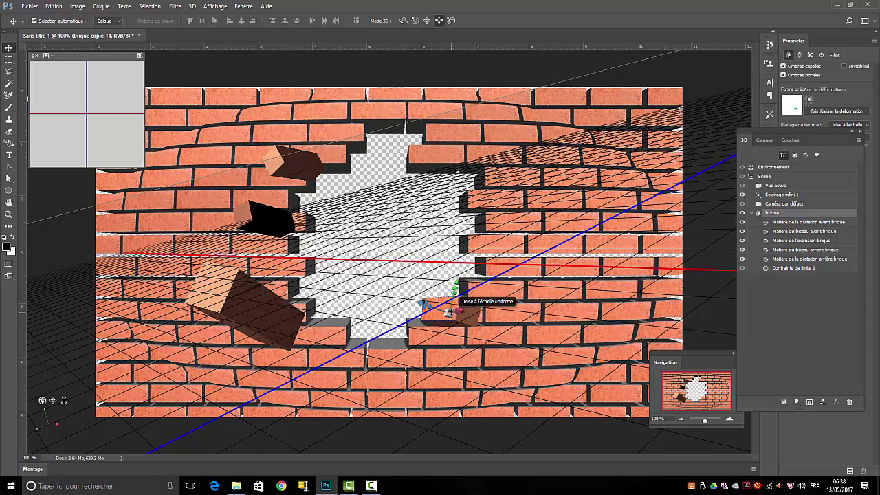
left_click(451, 306)
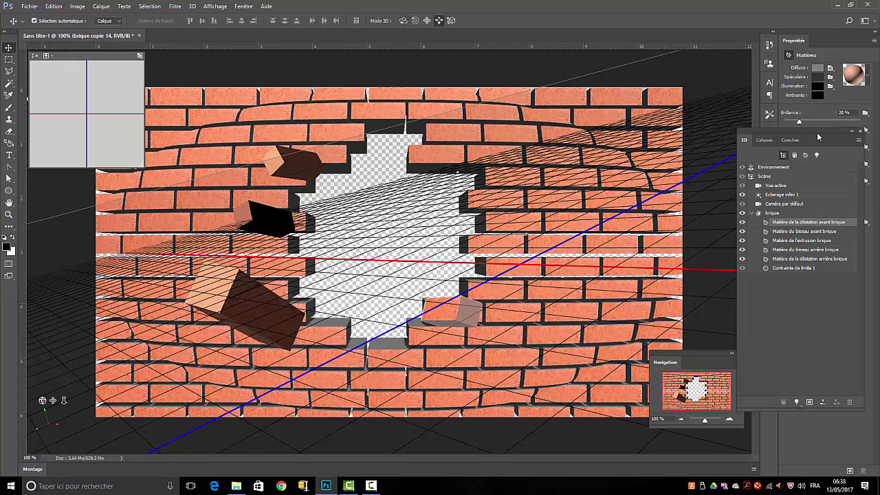
left_click(764, 141)
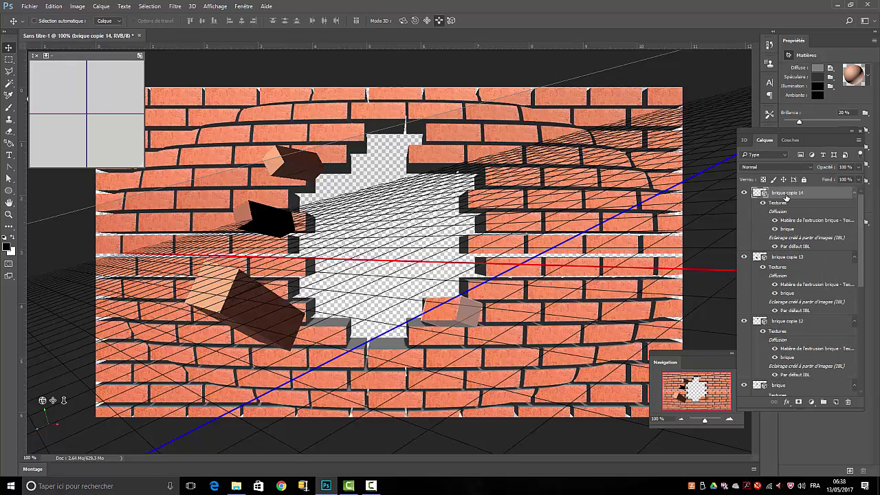
key("ctrl+j")
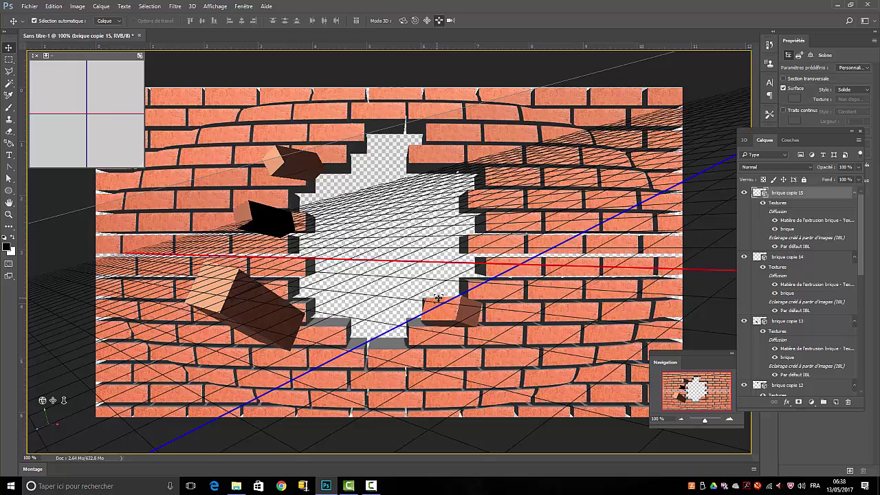
Slide the copied "brique" mesh up to the hole's upper-right edge and forward so it looks larger
left_click(744, 140)
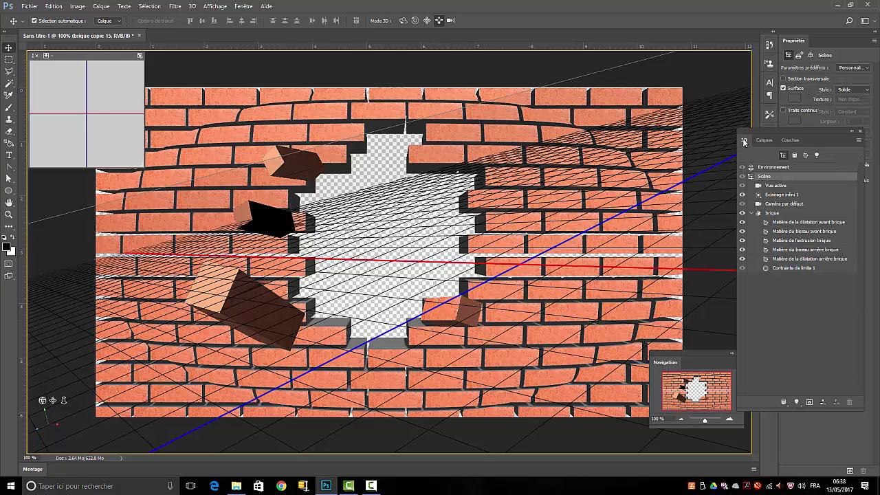
left_click(772, 213)
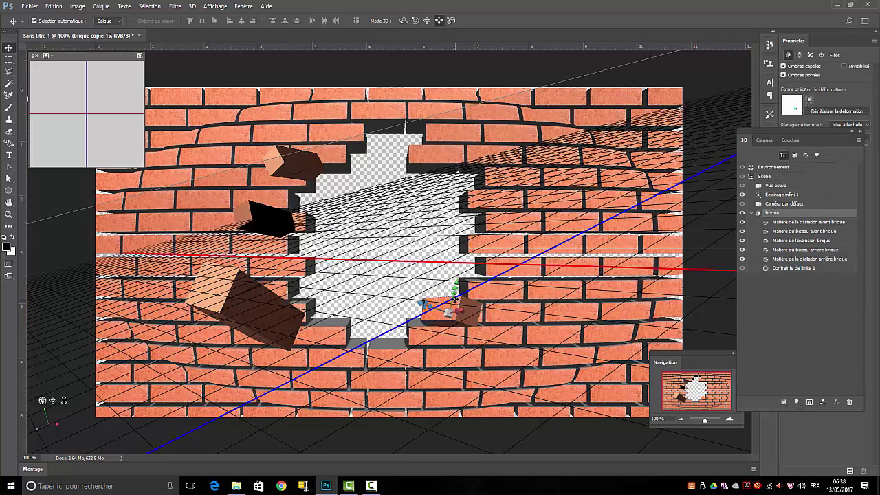
left_click_drag(448, 311, 489, 208)
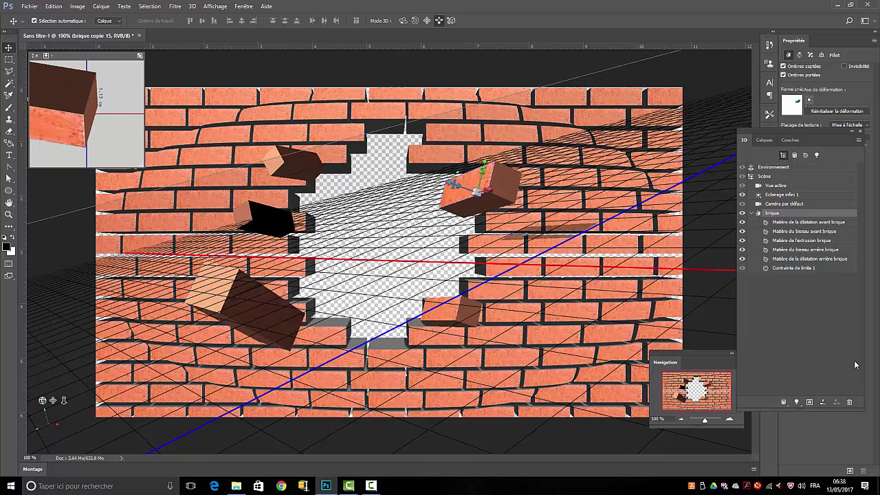
Rasterize all the 3D brick layers from "brique copie 15" down to "brique"
left_click(763, 141)
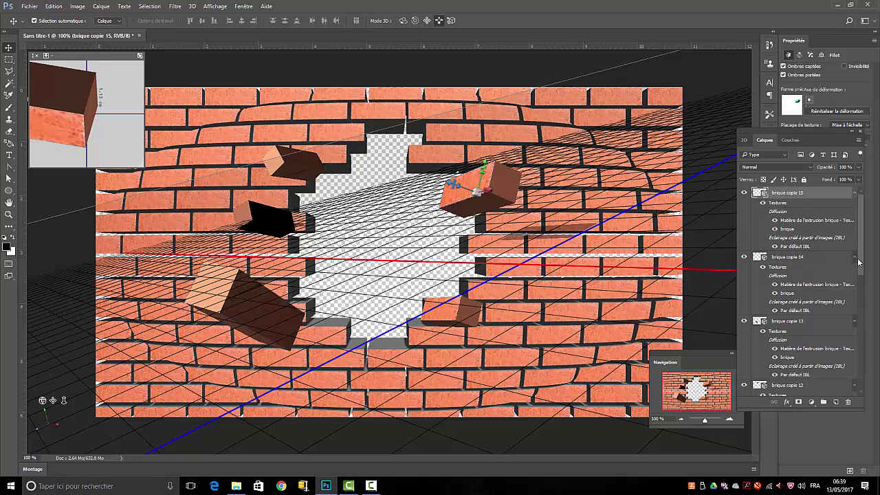
left_click_drag(864, 262, 864, 329)
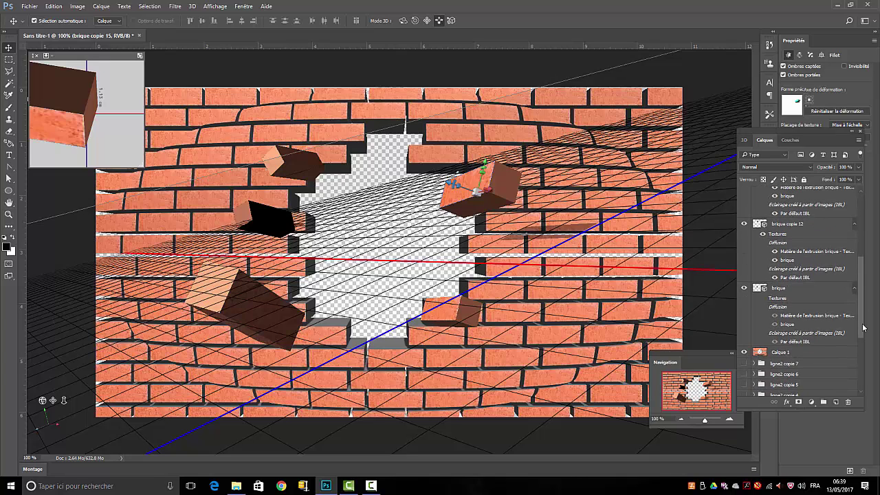
left_click(772, 290, "shift")
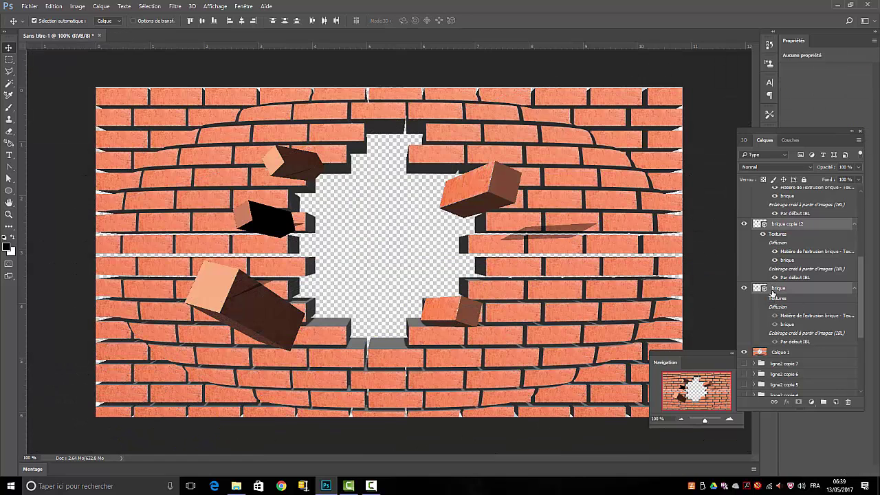
right_click(772, 293)
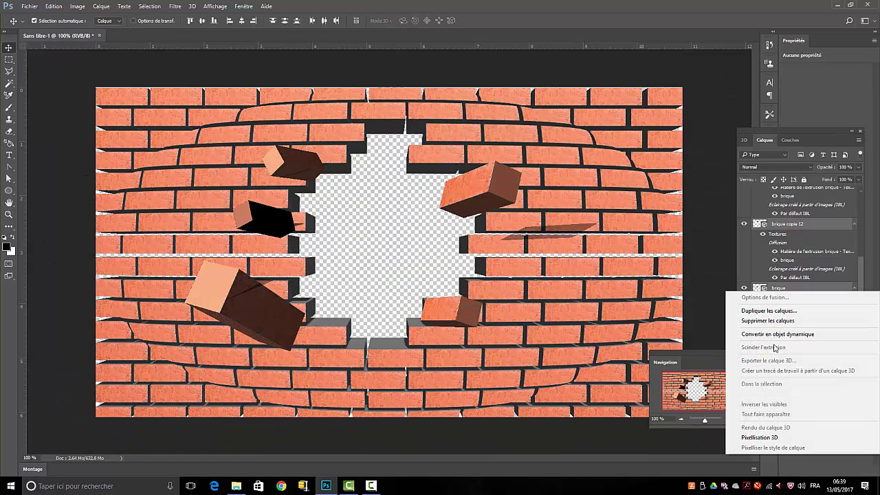
left_click(758, 438)
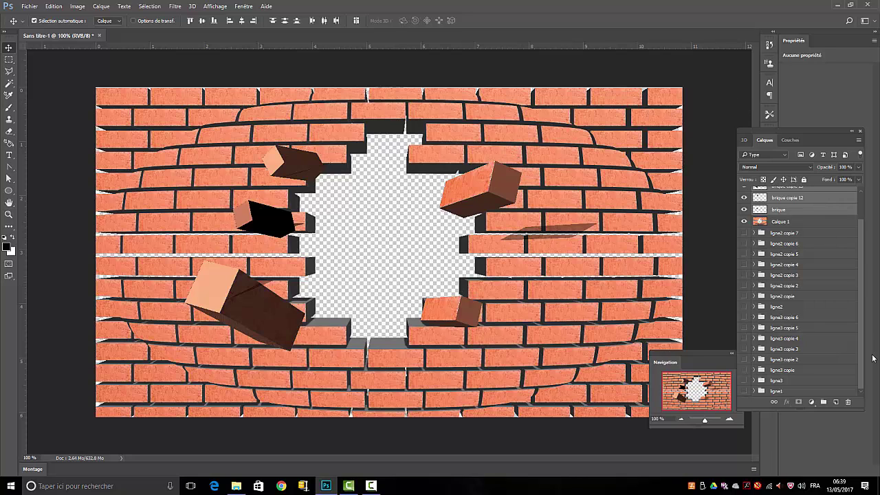
left_click_drag(861, 274, 847, 209)
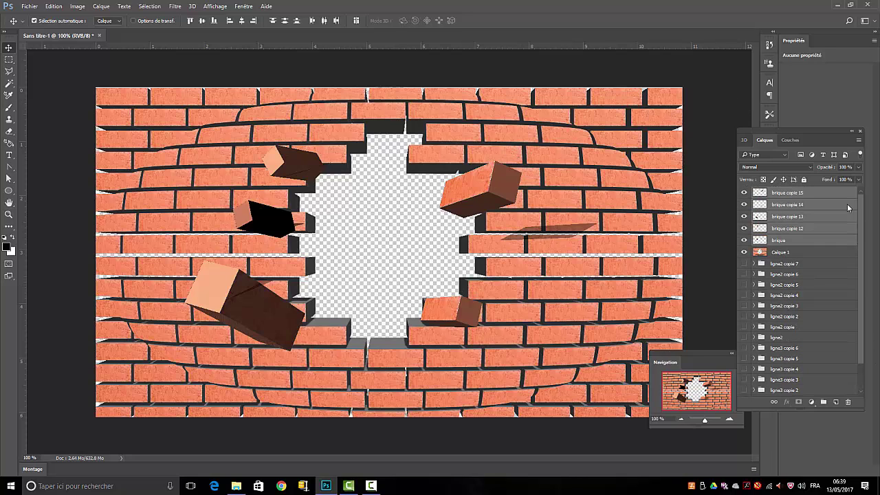
Duplicate the rasterized "brique copie 15" layer and move the copy just below the original brick
left_click(777, 195)
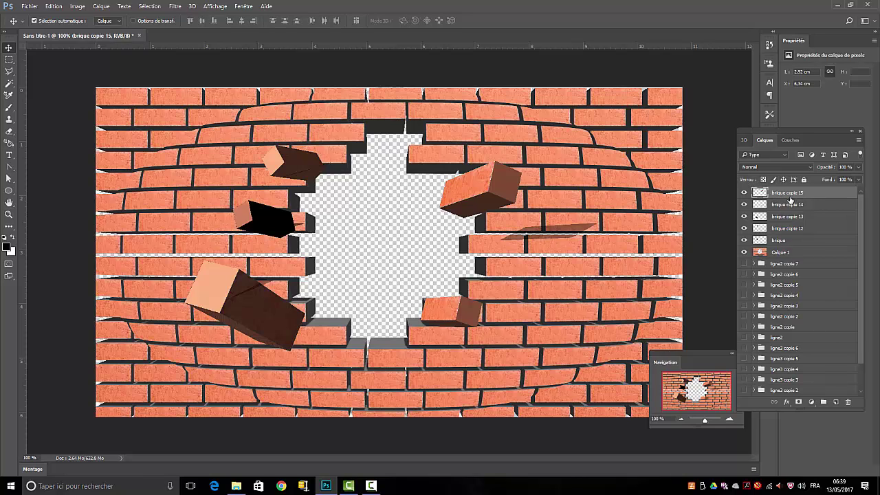
left_click_drag(142, 117, 145, 118)
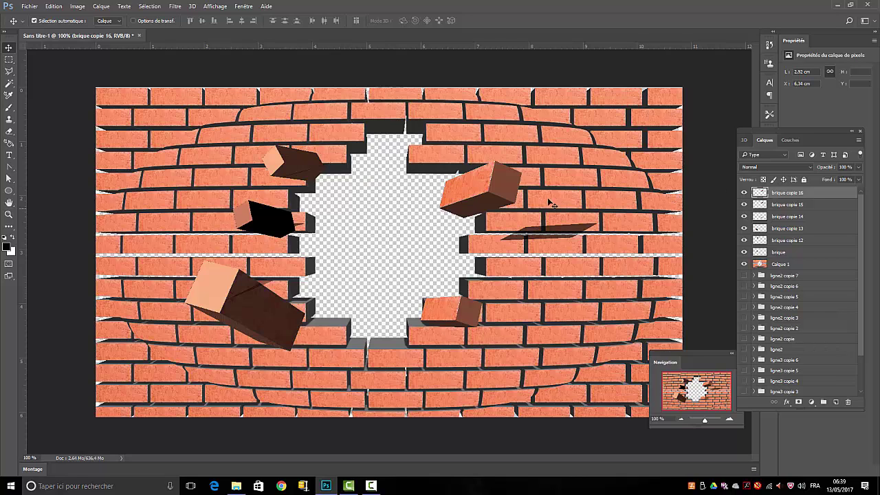
left_click_drag(482, 195, 510, 242)
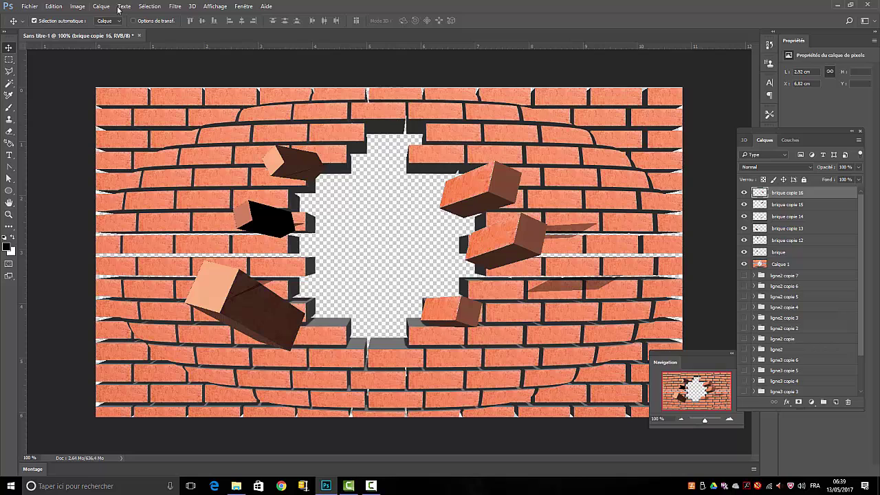
Rotate the copied brick about 15.7° clockwise and flip it horizontally
left_click(52, 6)
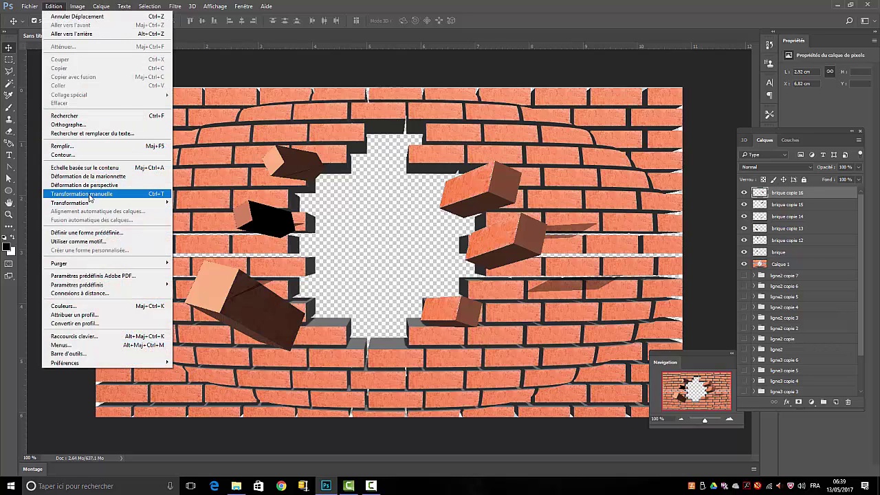
mouse_move(89, 204)
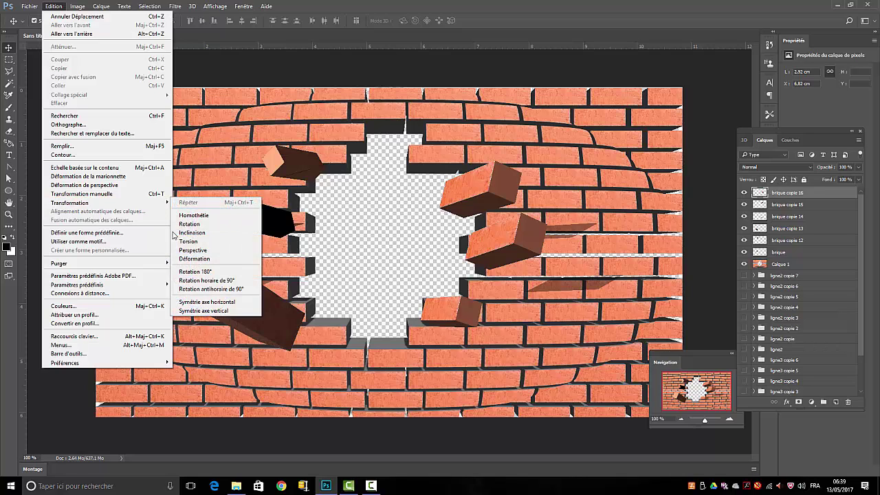
left_click(196, 225)
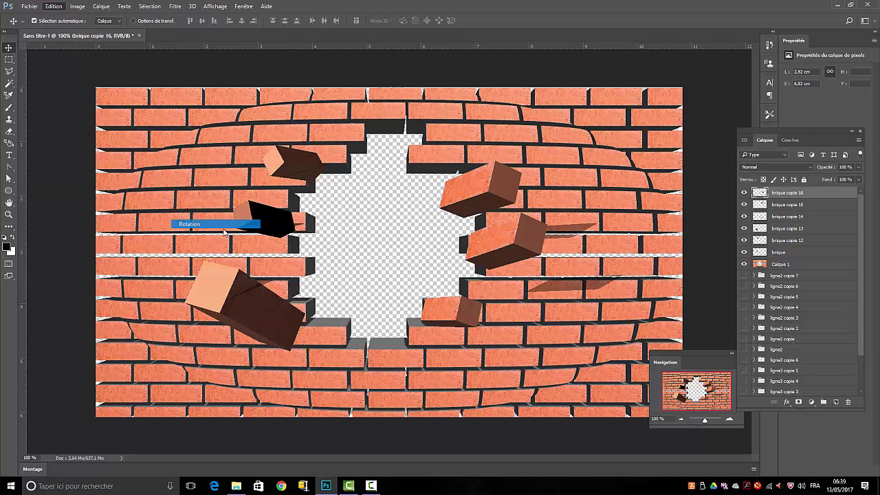
left_click_drag(634, 198, 646, 227)
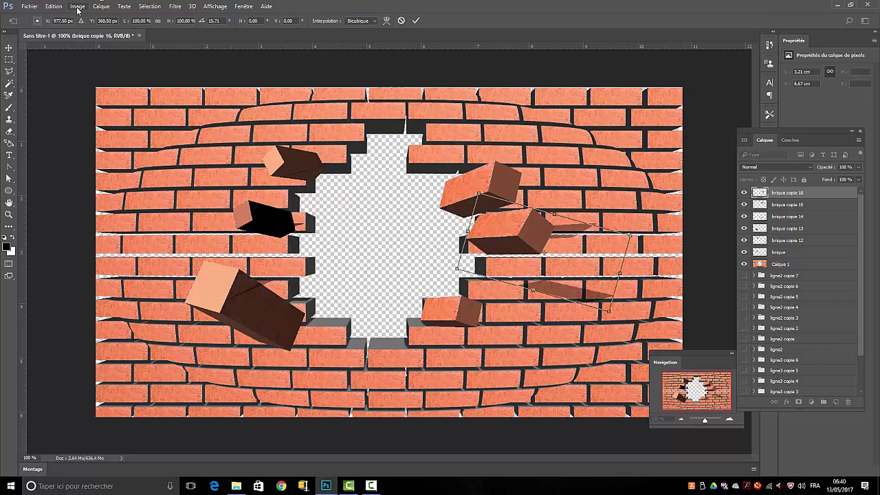
left_click(53, 6)
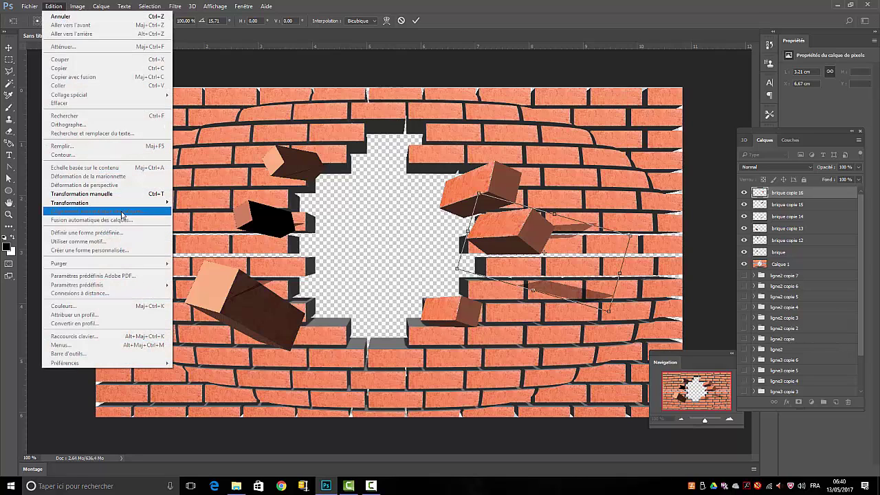
mouse_move(137, 203)
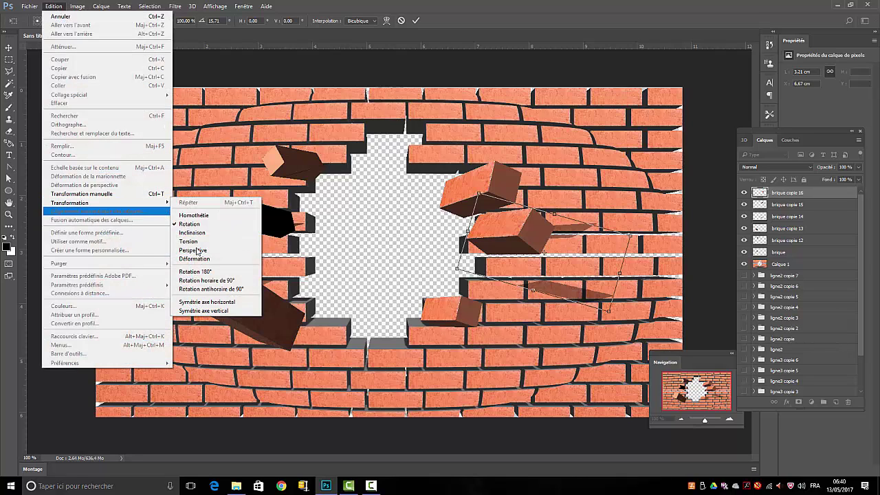
left_click(217, 305)
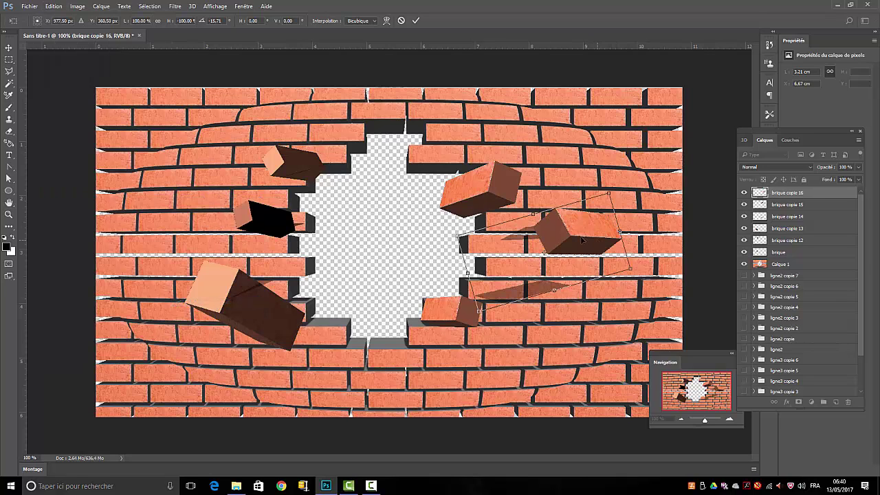
Move the flipped brick to the wall's lower edge, below and slightly left of the hole, and apply the transformation
left_click_drag(582, 239, 322, 281)
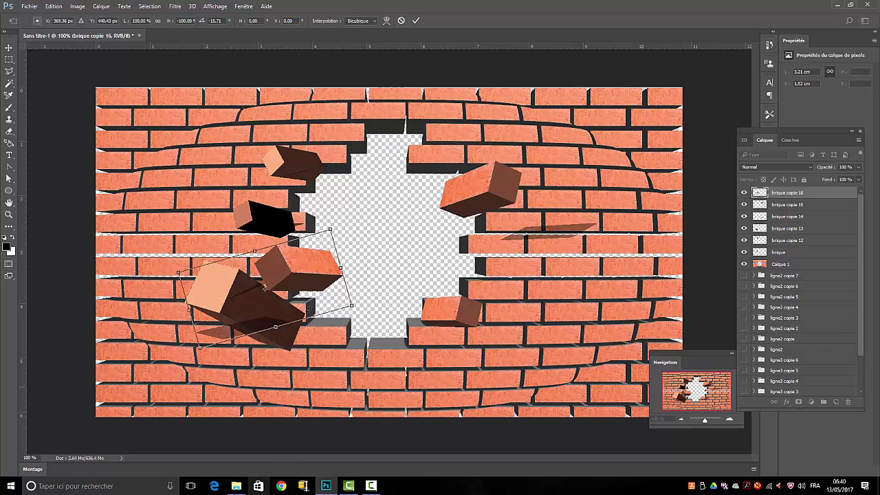
left_click_drag(313, 294, 335, 387)
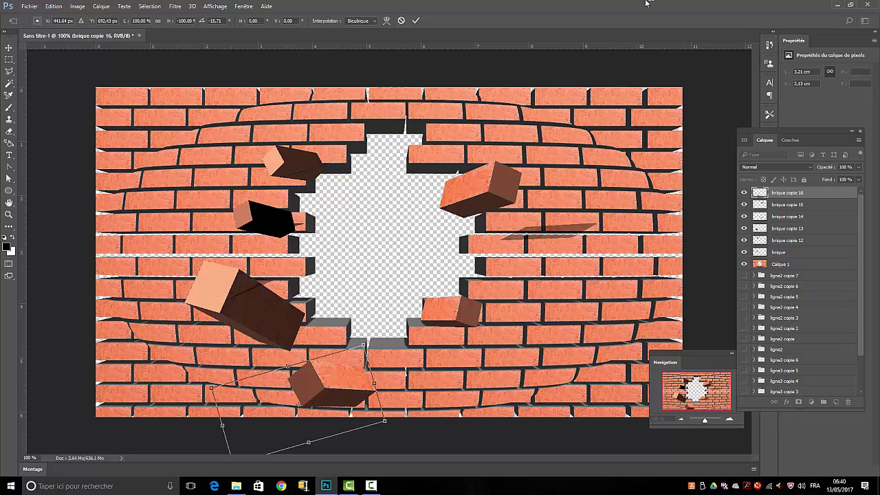
left_click(415, 21)
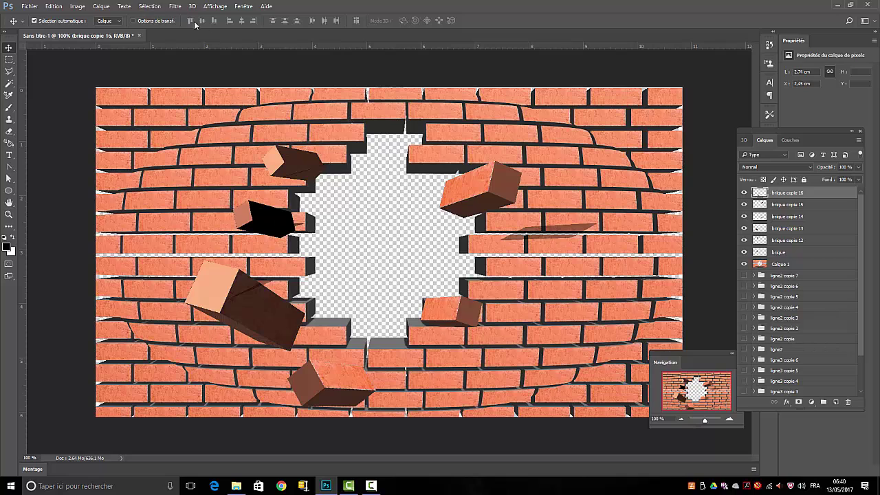
Apply a directional motion blur to the "brique copie 16" brick with an angle of -29° and a distance of 19 pixels
left_click(177, 7)
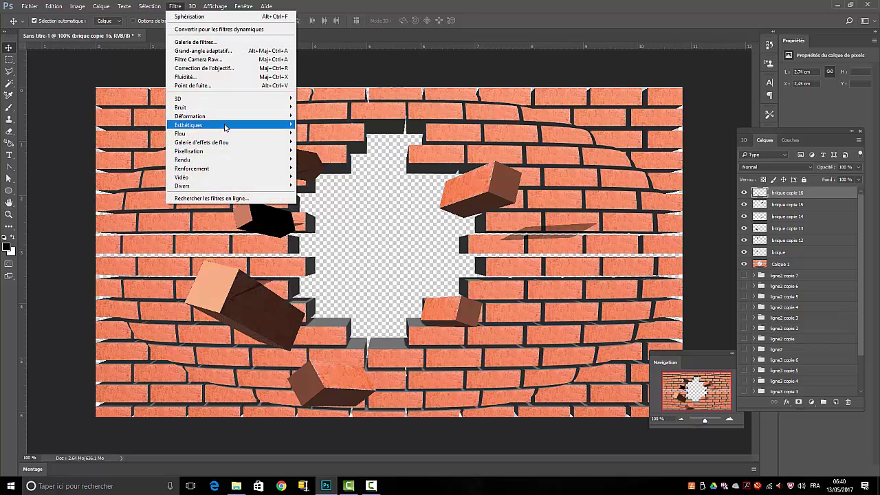
mouse_move(226, 132)
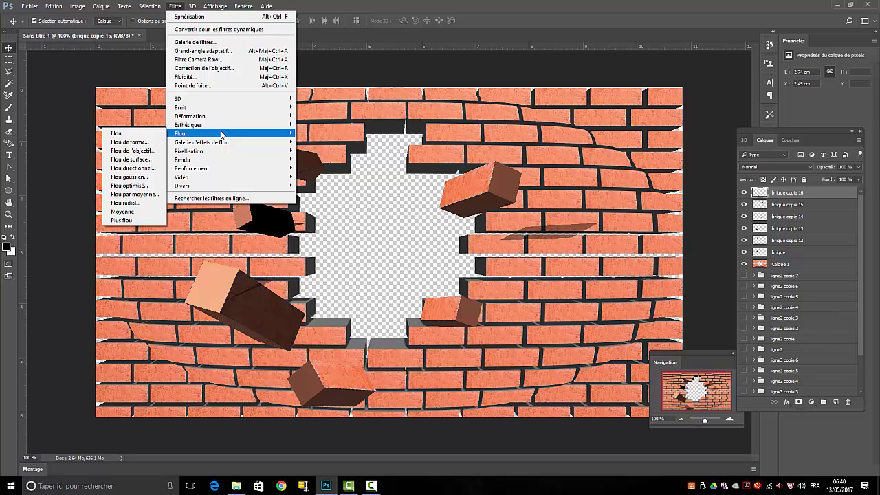
left_click(134, 169)
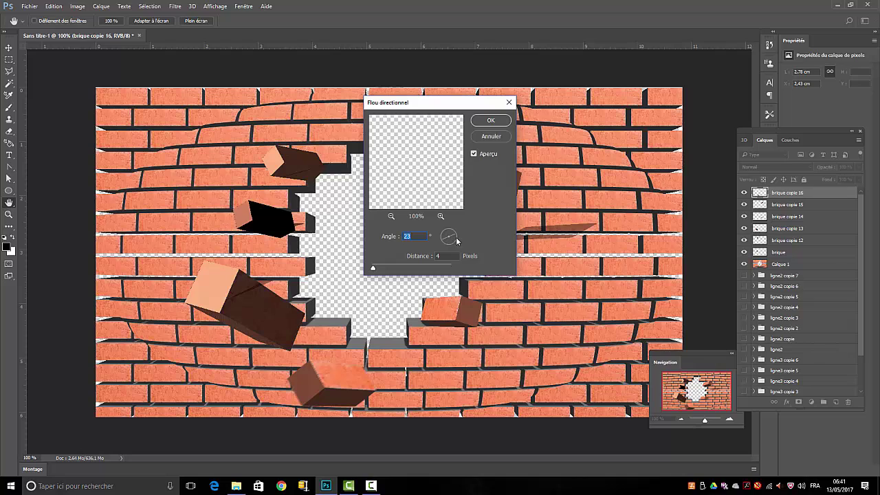
left_click(457, 248)
left_click_drag(457, 249, 459, 245)
mouse_move(372, 268)
left_mouse_down()
mouse_move(396, 264)
mouse_move(379, 267)
left_mouse_up()
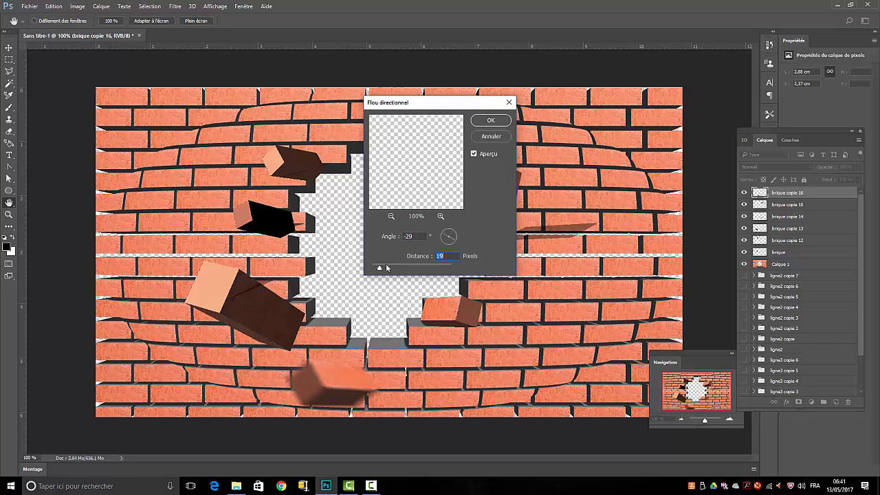
left_click(489, 121)
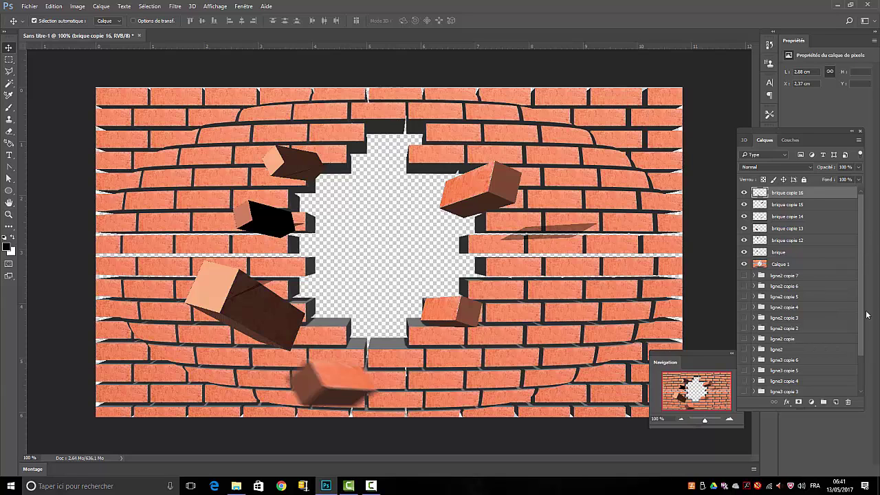
scroll(868, 315, "down", 2)
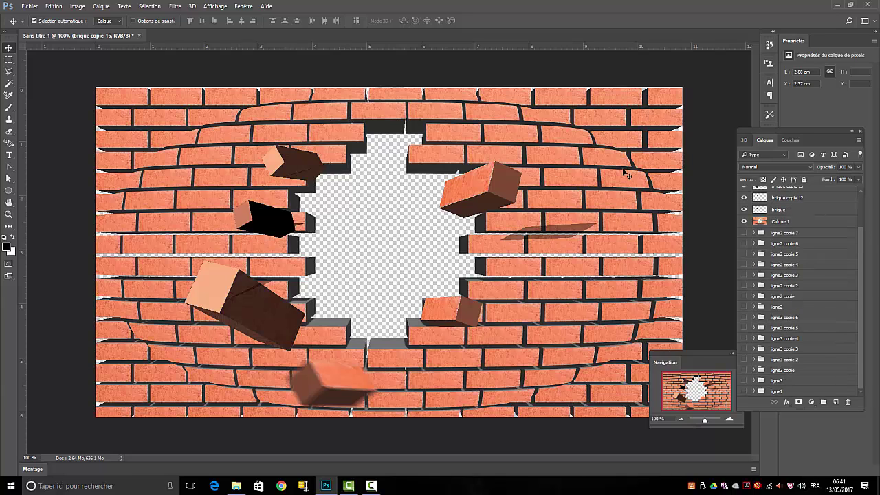